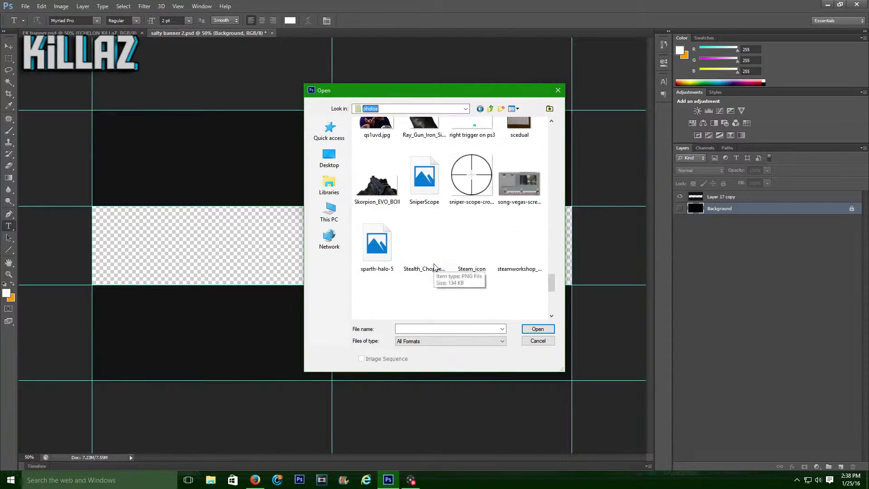
# Open the sparth-halo-5 image and convert its locked background into a normal layer.
pyautogui.doubleClick(384, 219)
pyautogui.click(9, 46)
pyautogui.doubleClick(817, 195)
pyautogui.press('Return')
# Bring the sci-fi city image into salty banner 2.psd and stretch it from the strip's left edge across most of its width.
pyautogui.moveTo(350, 224); pyautogui.dragTo(176, 236)
pyautogui.hotkey('ctrl', 't')
pyautogui.moveTo(233, 246); pyautogui.dragTo(572, 246)
pyautogui.moveTo(332, 285); pyautogui.dragTo(332, 335)
pyautogui.moveTo(332, 207); pyautogui.dragTo(333, 176)
pyautogui.moveTo(446, 293); pyautogui.dragTo(448, 265)
pyautogui.moveTo(572, 228); pyautogui.dragTo(494, 228)
pyautogui.click(9, 46)
pyautogui.click(388, 177)
# Copy the right-hand part of the city image to a new layer and move it over the strip's empty right end.
pyautogui.click(9, 59)
pyautogui.moveTo(444, 183); pyautogui.dragTo(501, 306)
pyautogui.moveTo(398, 177); pyautogui.dragTo(502, 296)
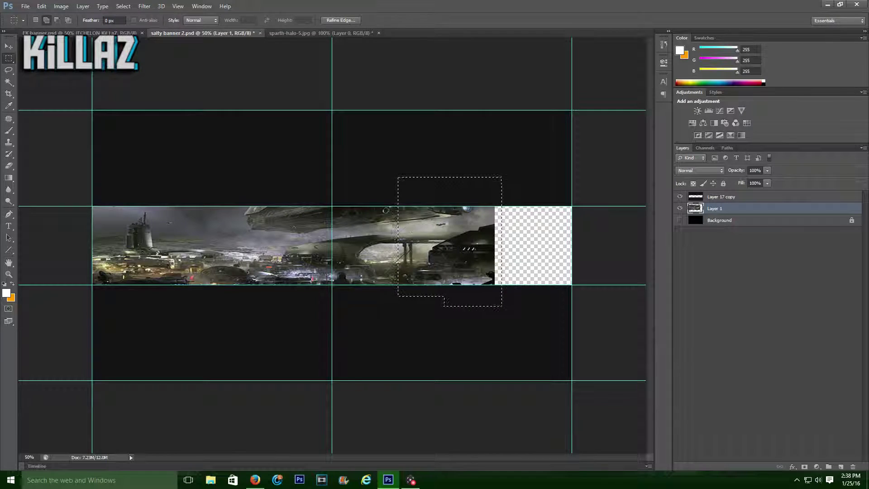
pyautogui.hotkey('ctrl', 'j')
pyautogui.click(9, 46)
pyautogui.moveTo(462, 233); pyautogui.dragTo(559, 234)
pyautogui.rightClick(524, 241)
pyautogui.click(61, 6)
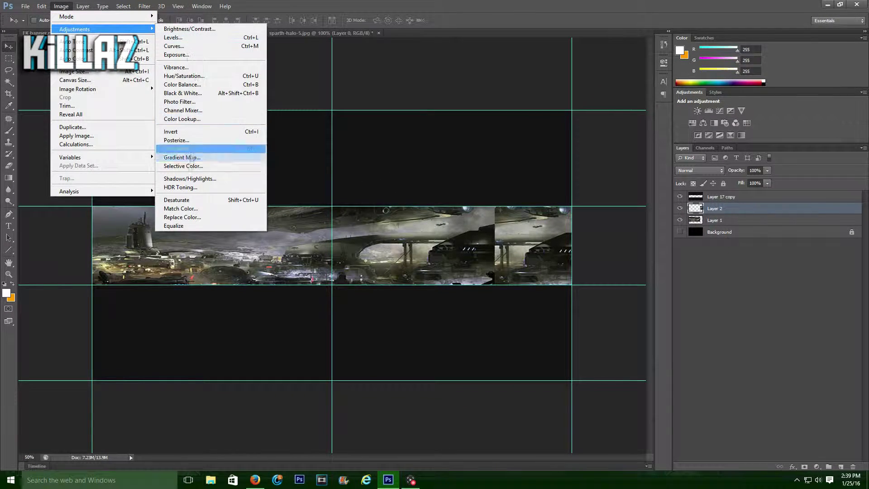
pyautogui.click(41, 6)
pyautogui.moveTo(67, 185)
pyautogui.click(190, 289)
pyautogui.click(41, 6)
pyautogui.click(194, 292)
# Flip the copied city piece horizontally and merge it with the original city layer.
pyautogui.click(41, 6)
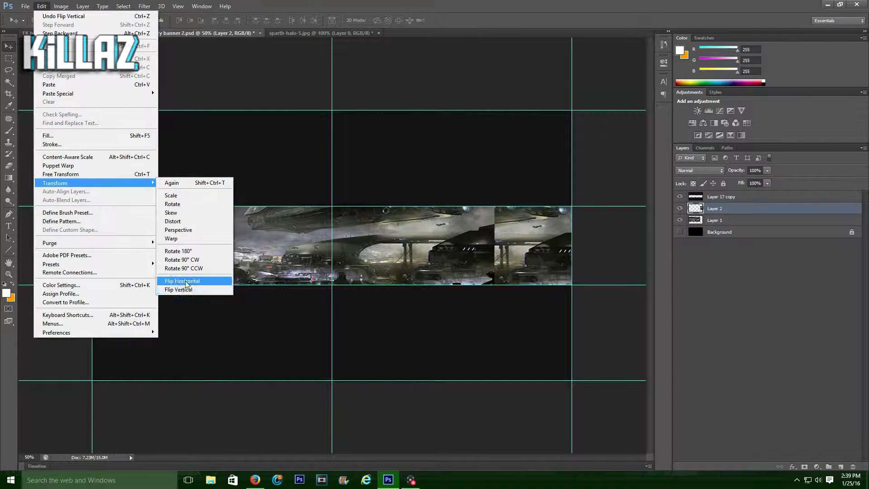
pyautogui.click(186, 282)
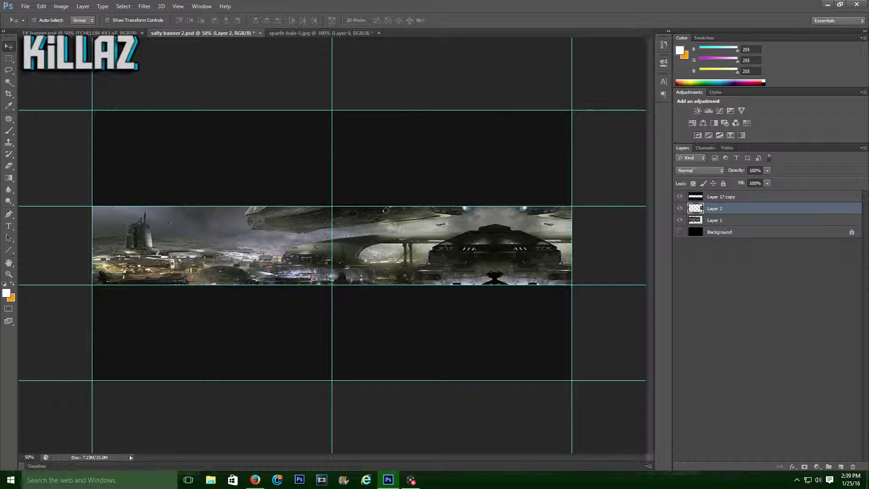
pyautogui.keyDown('ctrl'); pyautogui.click(732, 221); pyautogui.keyUp('ctrl')
pyautogui.hotkey('ctrl', 'e')
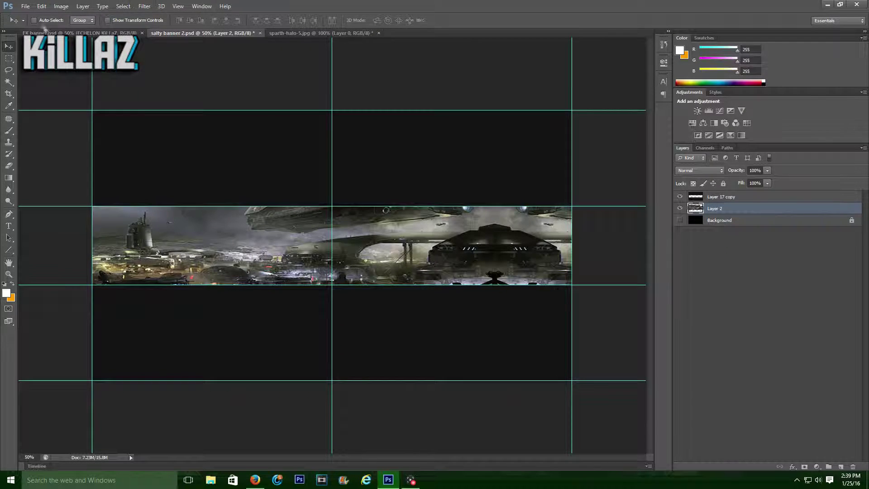
# Open Render_Halo_4.png and erase the round logo beside the soldier's helmet.
pyautogui.hotkey('ctrl', 'o')
pyautogui.doubleClick(522, 144)
pyautogui.doubleClick(511, 144)
pyautogui.click(9, 165)
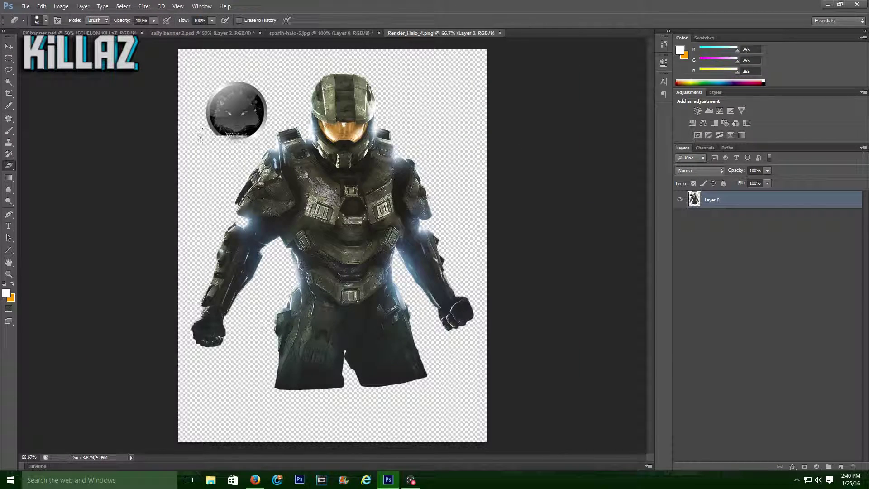
pyautogui.moveTo(262, 144)
pyautogui.mouseDown()
pyautogui.moveTo(260, 129)
pyautogui.moveTo(224, 108)
pyautogui.moveTo(243, 89)
pyautogui.mouseUp()
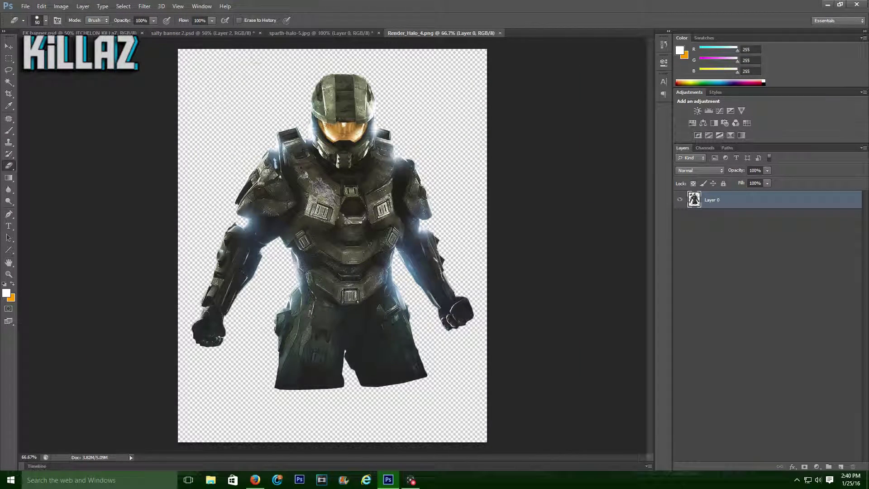
pyautogui.doubleClick(732, 200)
pyautogui.click(615, 196)
pyautogui.click(615, 196)
pyautogui.press('Escape')
# Bring the soldier render into the banner document and position it at the left end of the strip.
pyautogui.click(9, 46)
pyautogui.moveTo(363, 196); pyautogui.dragTo(319, 251)
pyautogui.moveTo(319, 253); pyautogui.dragTo(208, 285)
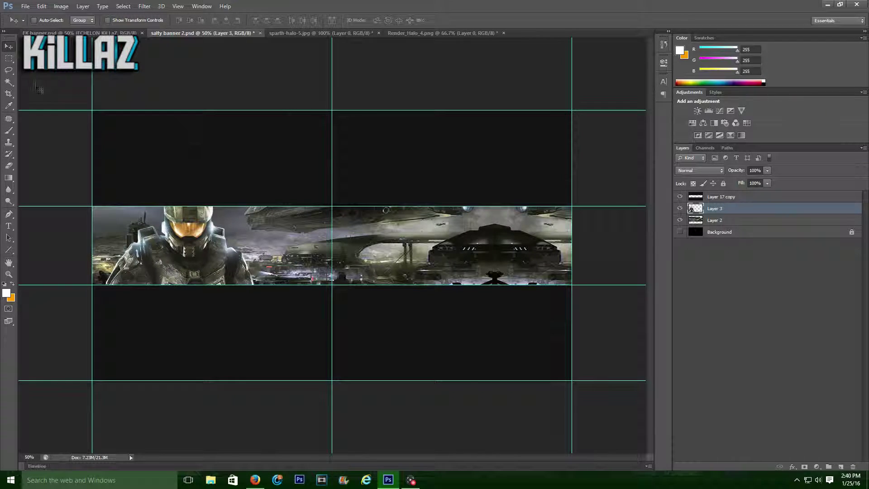
# Open the 6k layer styles pack, the Nelson Designs 5k GFX pack and Tutorial Stocks.psd from the Downloads folder.
pyautogui.click(26, 7)
pyautogui.click(32, 24)
pyautogui.click(329, 211)
pyautogui.scroll(-3, 425, 290)
pyautogui.doubleClick(395, 157)
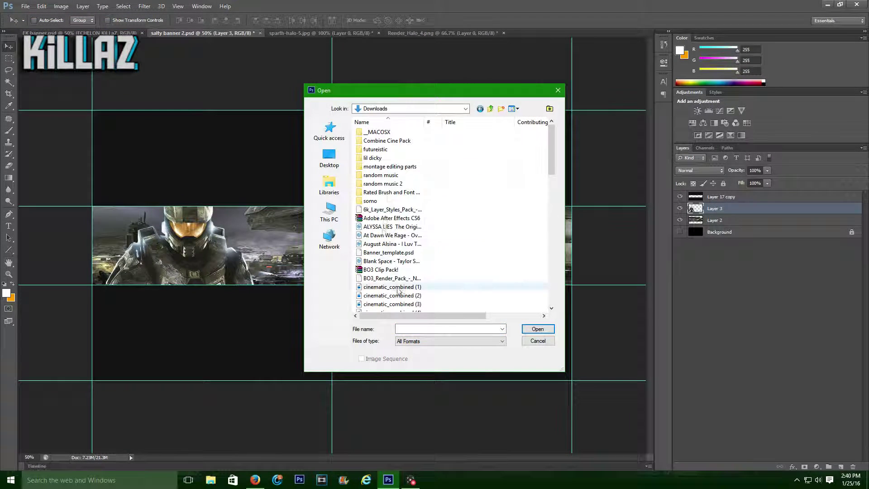
pyautogui.doubleClick(399, 289)
pyautogui.click(388, 194)
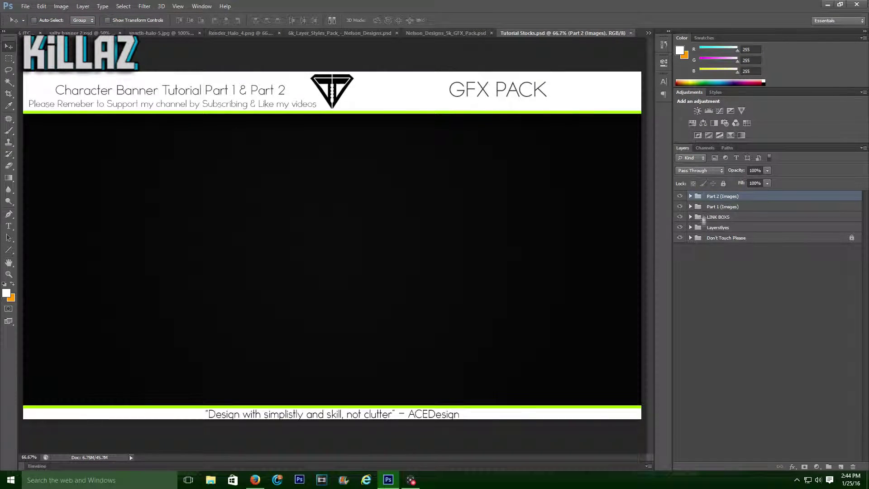
# Copy link box 1 from Tutorial Stocks.psd into the banner, widen it to 150%, and place it beside the soldier.
pyautogui.click(690, 217)
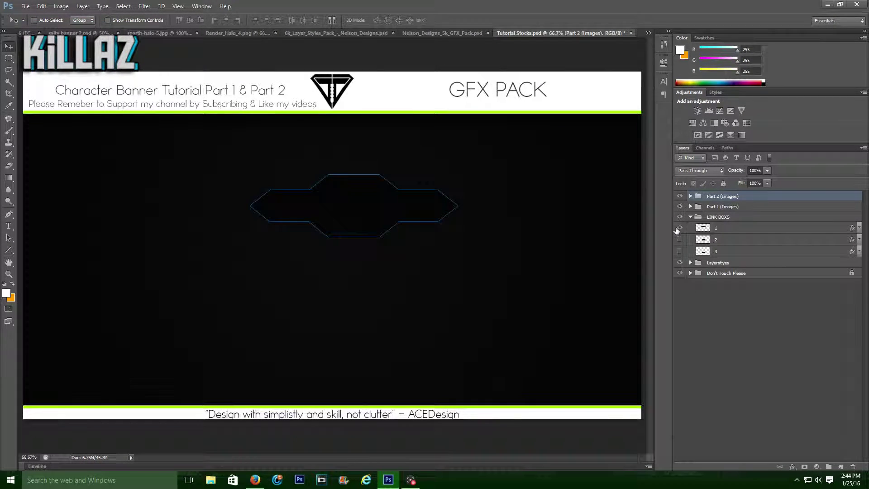
pyautogui.moveTo(352, 205); pyautogui.dragTo(349, 246)
pyautogui.moveTo(348, 245); pyautogui.dragTo(506, 257)
pyautogui.hotkey('ctrl', 't')
pyautogui.moveTo(423, 255); pyautogui.dragTo(419, 241)
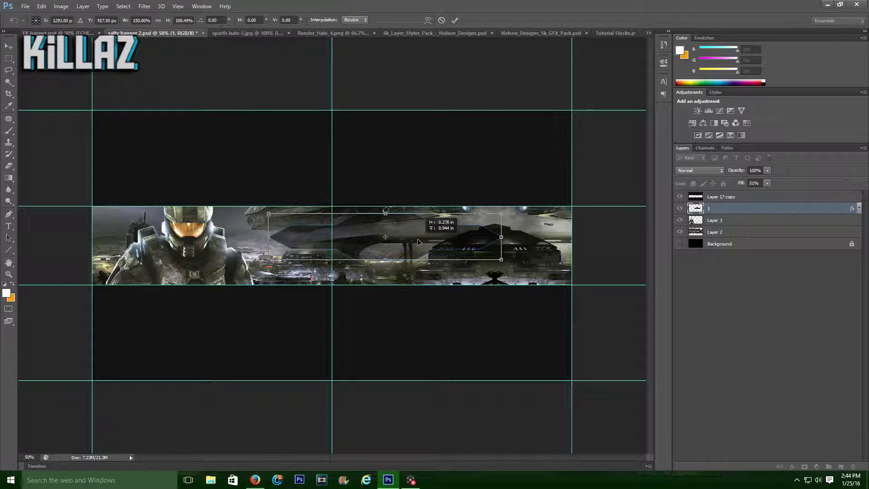
pyautogui.press('v')
pyautogui.press('Return')
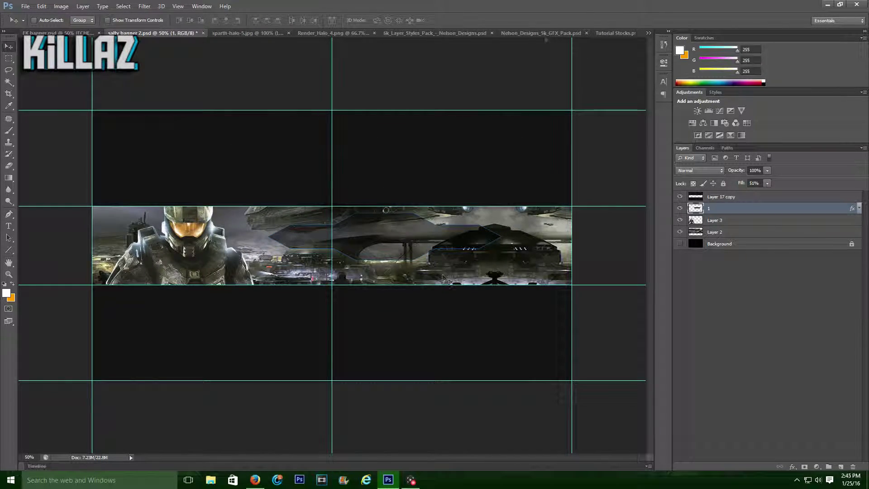
# Close the EK banner, sparth-halo-5.jpg and Render_Halo_4.png documents.
pyautogui.click(540, 33)
pyautogui.click(620, 34)
pyautogui.click(649, 33)
pyautogui.click(650, 33)
pyautogui.click(82, 33)
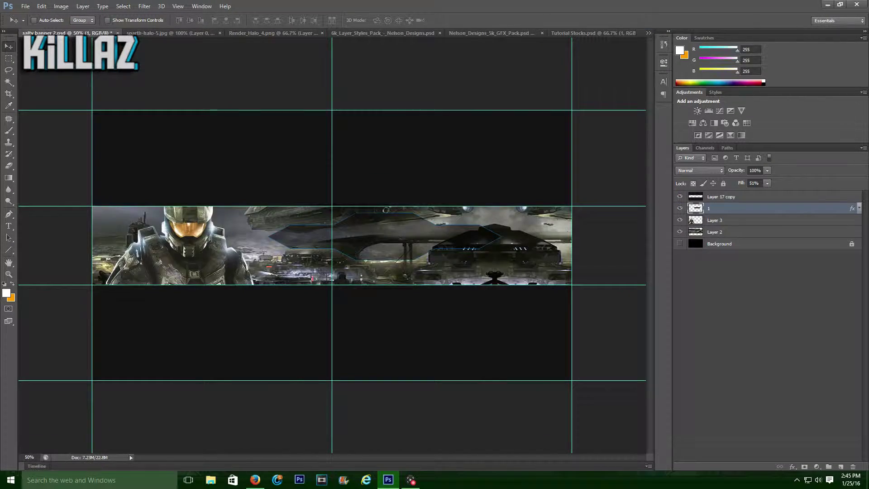
pyautogui.click(220, 33)
pyautogui.click(430, 179)
pyautogui.click(240, 34)
pyautogui.click(431, 178)
# Copy link box 2 from Tutorial Stocks.psd into the banner and fit it beneath the right end of link box 1.
pyautogui.click(488, 33)
pyautogui.click(553, 34)
pyautogui.click(679, 228)
pyautogui.click(699, 241)
pyautogui.moveTo(382, 271); pyautogui.dragTo(488, 268)
pyautogui.moveTo(489, 268); pyautogui.dragTo(465, 281)
pyautogui.hotkey('ctrl', 't')
pyautogui.moveTo(485, 270); pyautogui.dragTo(461, 278)
pyautogui.click(8, 47)
pyautogui.press('Return')
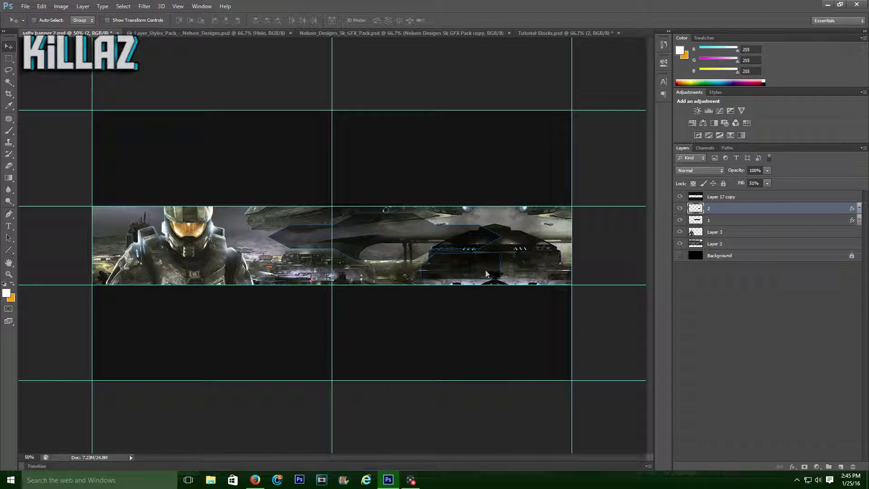
# Duplicate link box 2 and place the flipped copy beneath the left end of link box 1.
pyautogui.hotkey('ctrl', 'j')
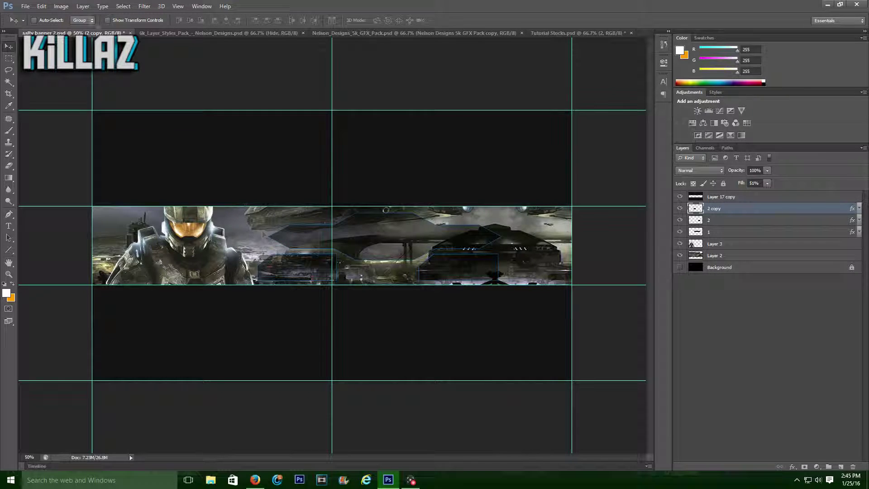
pyautogui.click(41, 6)
pyautogui.moveTo(113, 183)
pyautogui.click(190, 290)
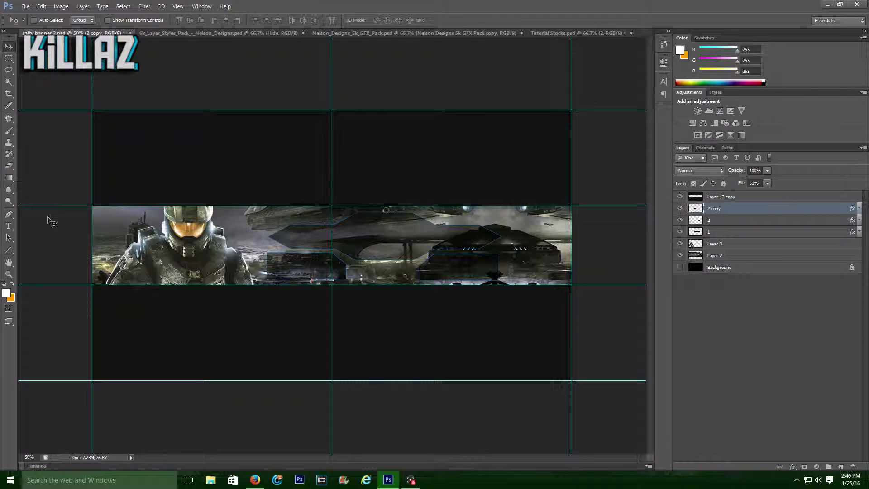
# Add a new layer above the link boxes and paint soft black shading along the strip's lower edge with a 500 px brush.
pyautogui.hotkey('ctrl', 'shift', 'alt', 'n')
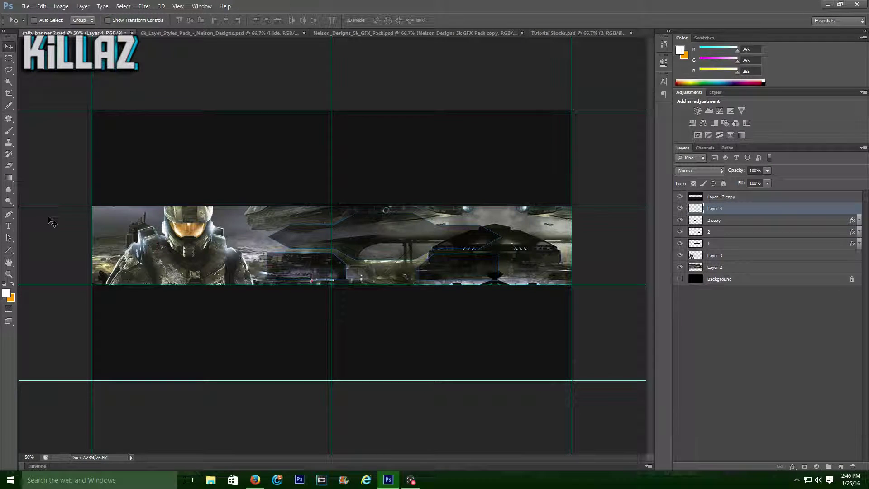
pyautogui.press('b')
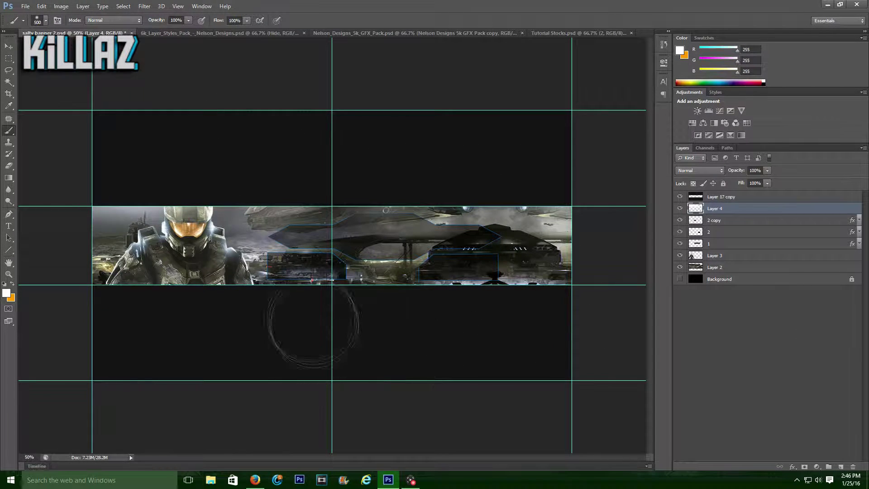
pyautogui.press('x')
pyautogui.click(6, 297)
pyautogui.click(481, 317)
pyautogui.click(693, 198)
pyautogui.moveTo(116, 336)
pyautogui.mouseDown()
pyautogui.moveTo(370, 332)
pyautogui.moveTo(555, 325)
pyautogui.mouseUp()
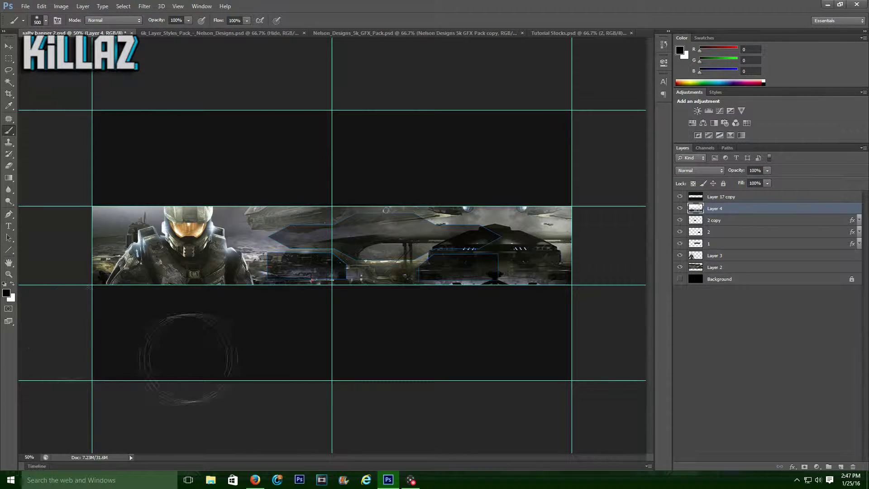
# Duplicate the soldier layer and apply a Motion Blur at a 0° angle to the copy.
pyautogui.press('v')
pyautogui.click(714, 256)
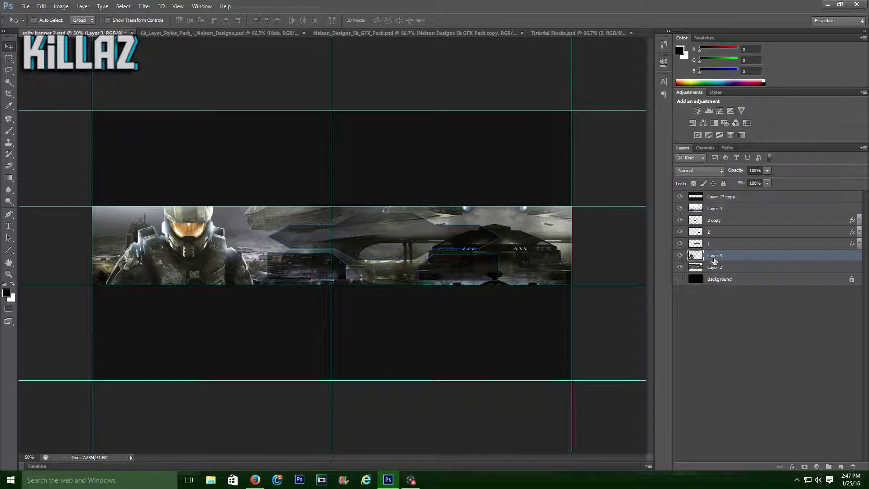
pyautogui.hotkey('ctrl', 'j')
pyautogui.click(144, 6)
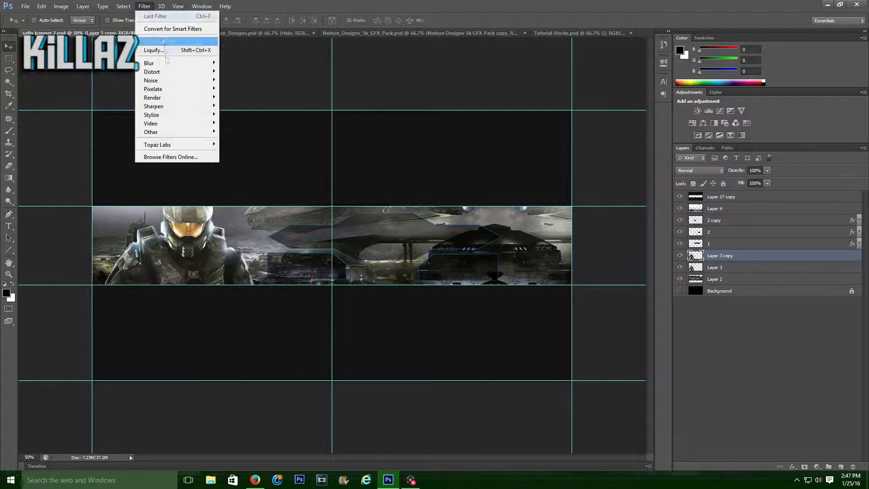
pyautogui.moveTo(190, 62)
pyautogui.click(245, 125)
pyautogui.moveTo(224, 86); pyautogui.dragTo(320, 86)
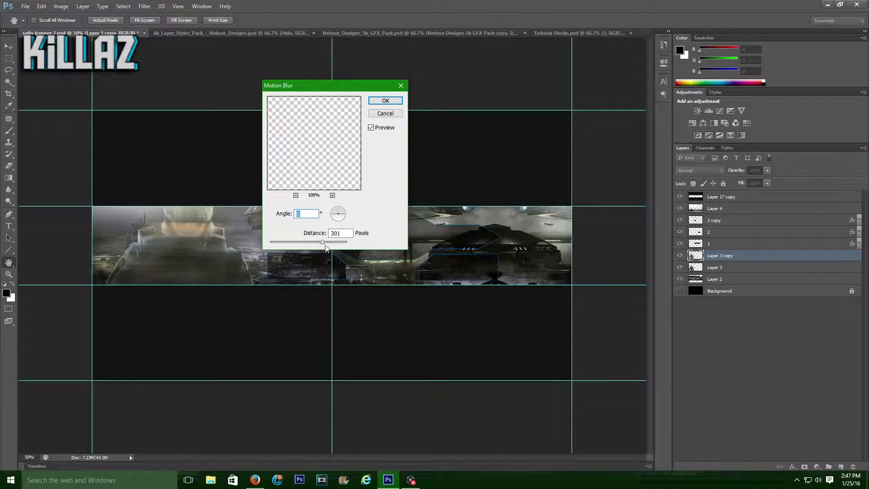
pyautogui.click(394, 114)
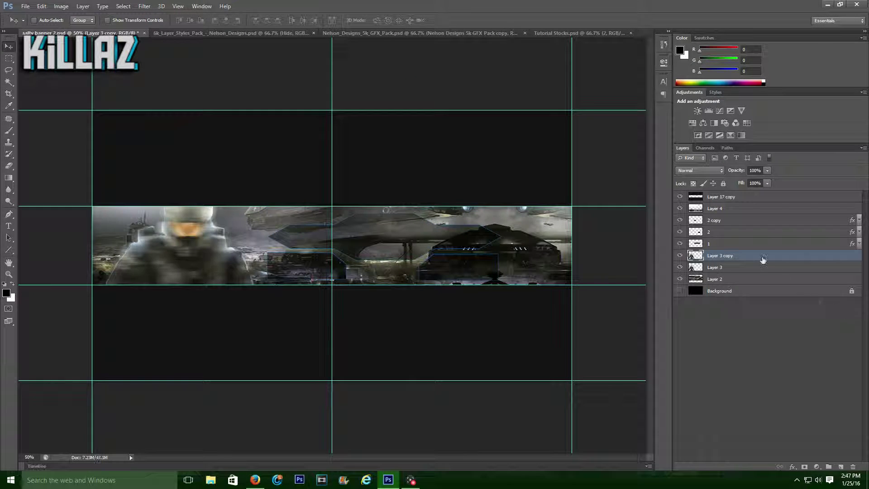
# Move the soldier copy beneath the original soldier layer and save the banner.
pyautogui.hotkey('ctrl', '[')
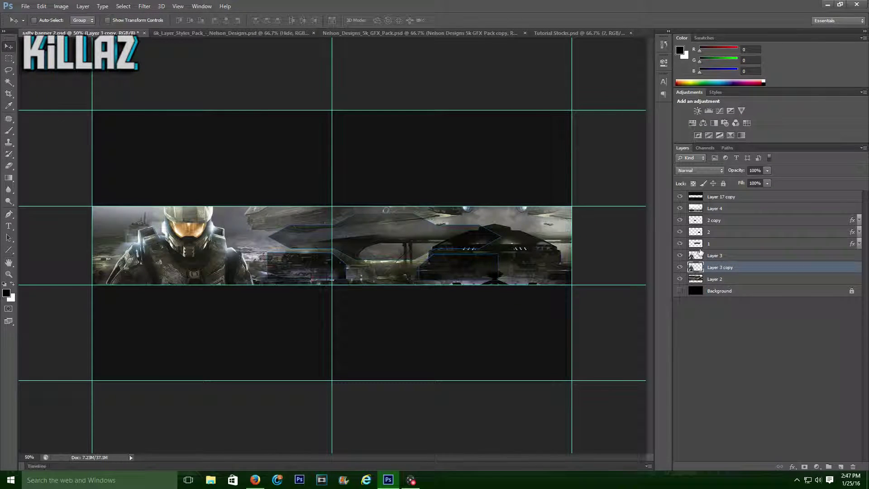
pyautogui.click(144, 6)
pyautogui.click(141, 16)
pyautogui.click(143, 7)
pyautogui.click(142, 17)
pyautogui.hotkey('ctrl', 's')
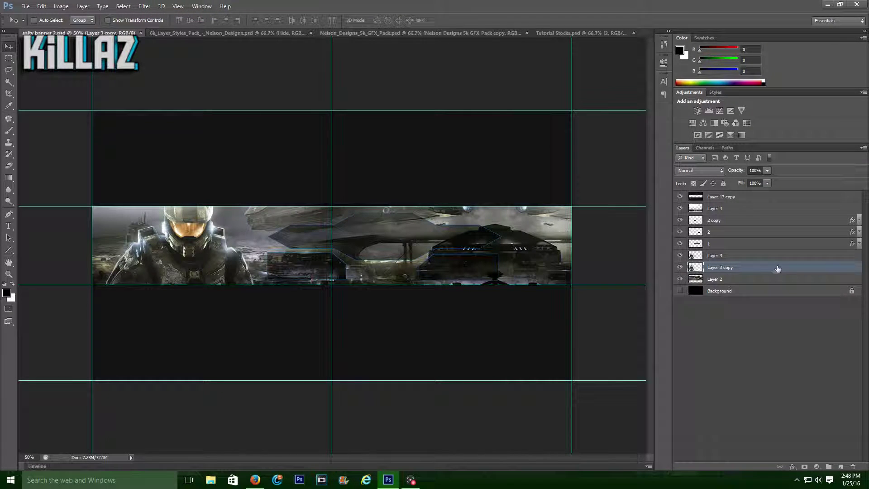
# Move the soldier copy back above the original and apply a 46-pixel Motion Blur at 0°.
pyautogui.hotkey('ctrl', ']')
pyautogui.click(145, 6)
pyautogui.moveTo(154, 62)
pyautogui.click(248, 128)
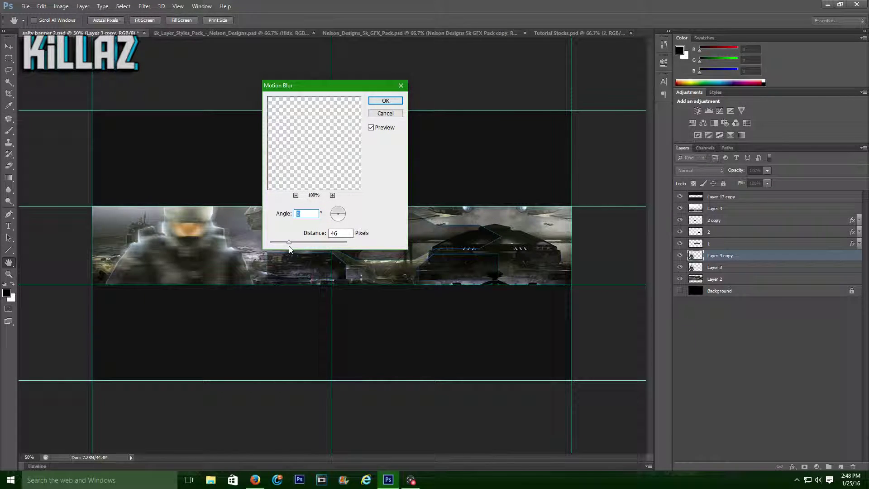
pyautogui.press('Return')
# Set the blend mode of the soldier copy to Overlay.
pyautogui.click(699, 170)
pyautogui.click(697, 282)
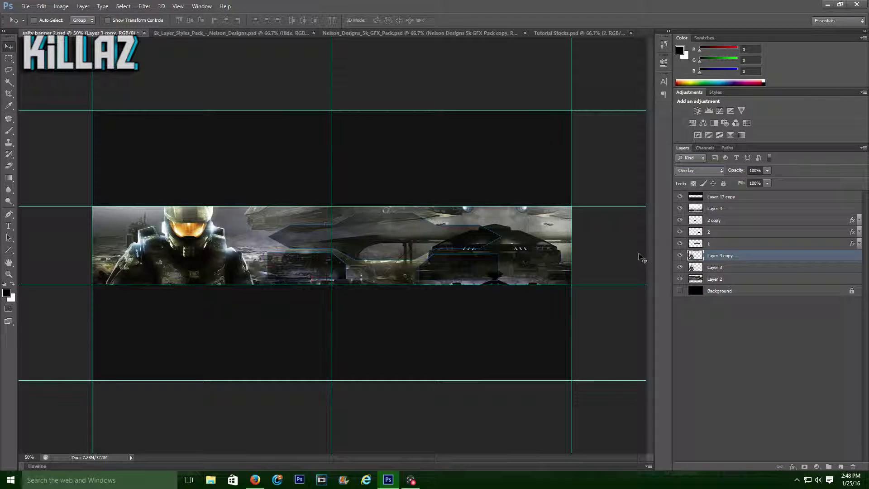
pyautogui.click(741, 348)
# Duplicate the original soldier layer again and move this second copy beneath it.
pyautogui.click(747, 267)
pyautogui.hotkey('ctrl', 'j')
pyautogui.moveTo(739, 267); pyautogui.dragTo(744, 285)
# Set the second soldier copy's blend mode to Screen and its opacity to 32%.
pyautogui.click(718, 171)
pyautogui.click(688, 289)
pyautogui.click(720, 171)
pyautogui.click(690, 252)
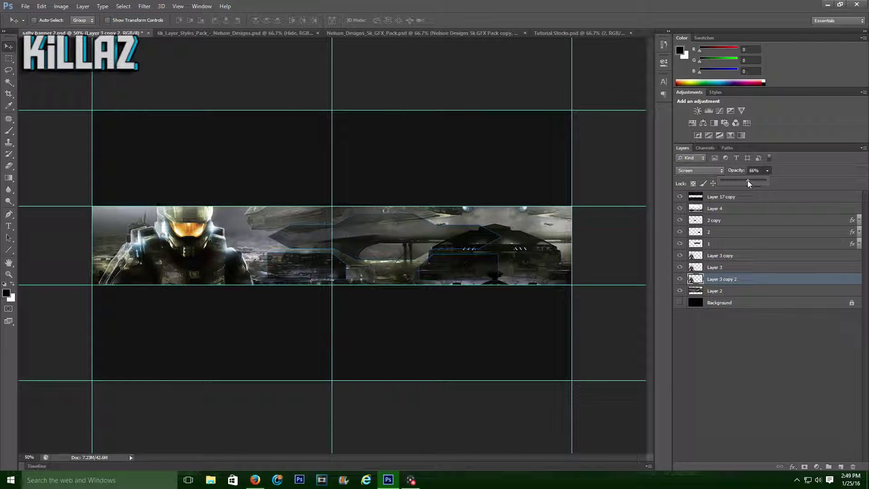
pyautogui.moveTo(737, 180); pyautogui.dragTo(734, 180)
pyautogui.click(768, 171)
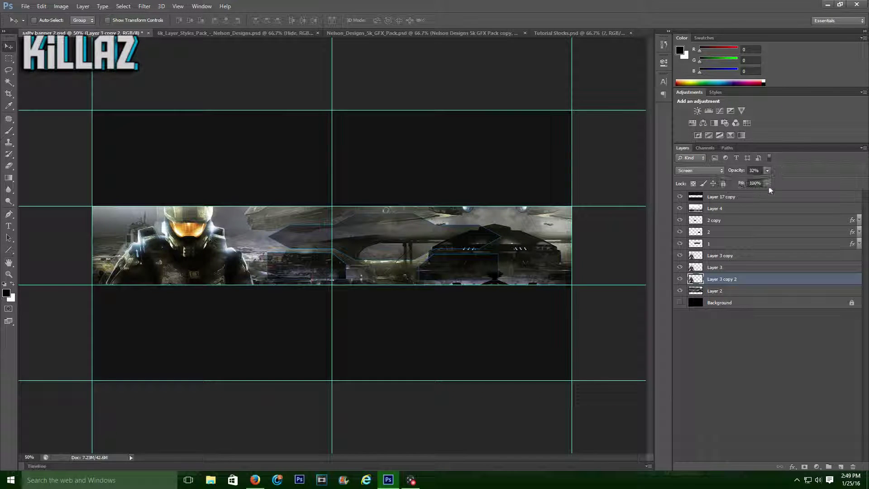
# Apply a Motion Blur with a shorter distance to the second soldier copy and deselect the layers.
pyautogui.click(144, 5)
pyautogui.moveTo(155, 71)
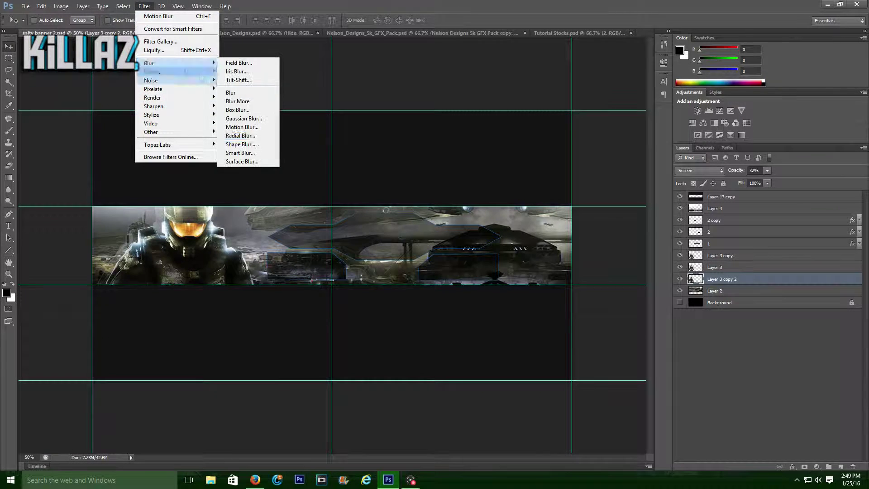
pyautogui.click(239, 132)
pyautogui.moveTo(289, 242); pyautogui.dragTo(274, 244)
pyautogui.click(385, 100)
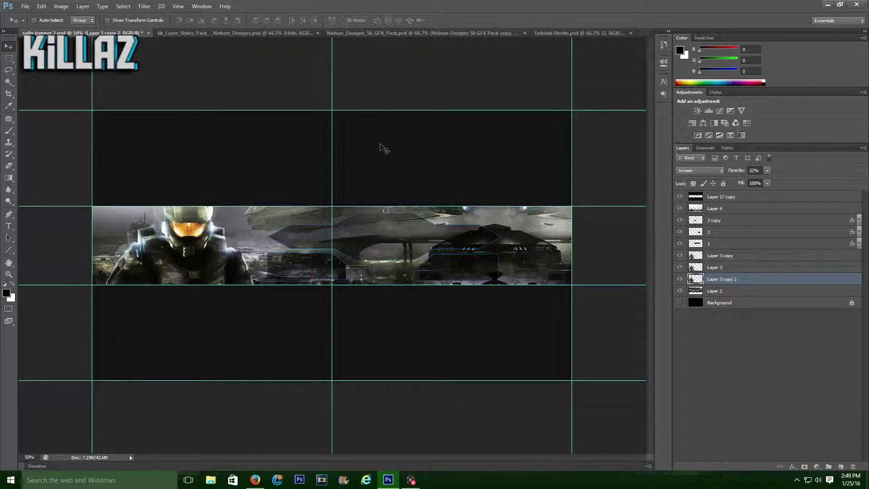
pyautogui.click(741, 323)
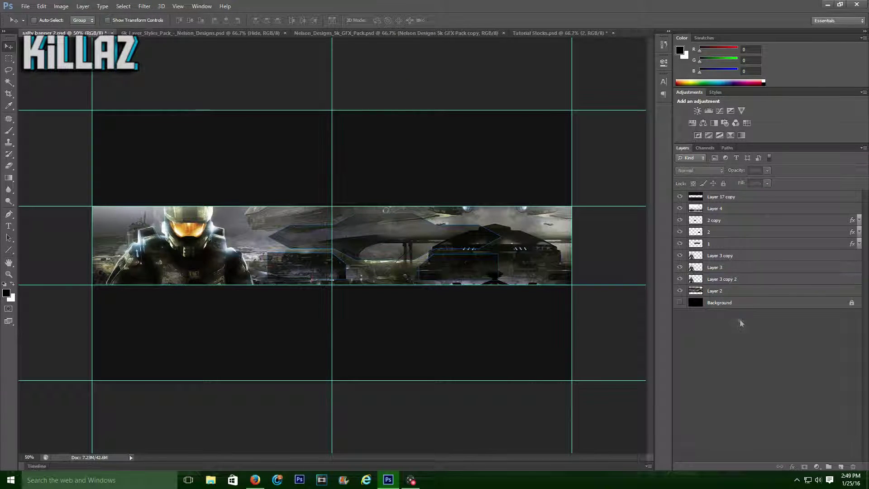
# Start a text line above link box 1 and set its font to American Captain.
pyautogui.click(9, 226)
pyautogui.click(352, 220)
pyautogui.click(97, 21)
pyautogui.scroll(10, 145, 90)
pyautogui.scroll(10, 144, 62)
pyautogui.click(140, 53)
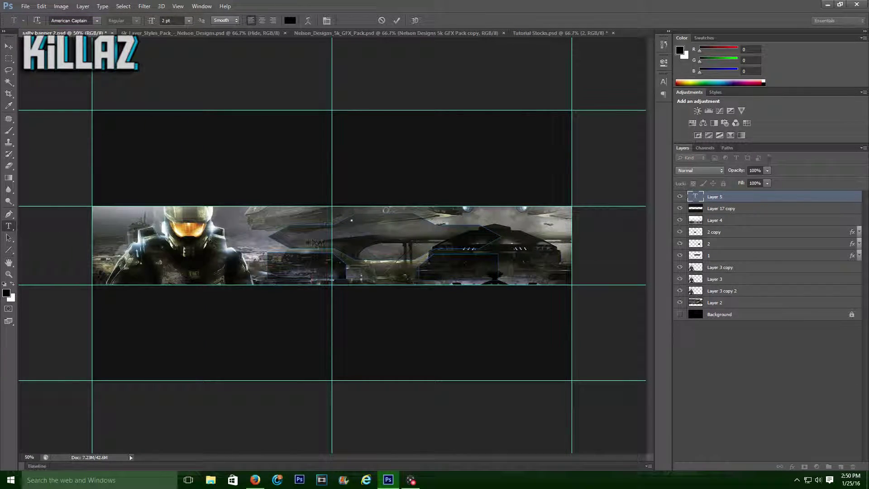
# Write WELCOME on the text line above link box 1 and delete the stray letters in front of it.
pyautogui.click(189, 21)
pyautogui.click(174, 51)
pyautogui.hotkey('ctrl', 't')
pyautogui.hotkey('ctrl', 'Return')
pyautogui.press('v')
pyautogui.hotkey('ctrl', 't')
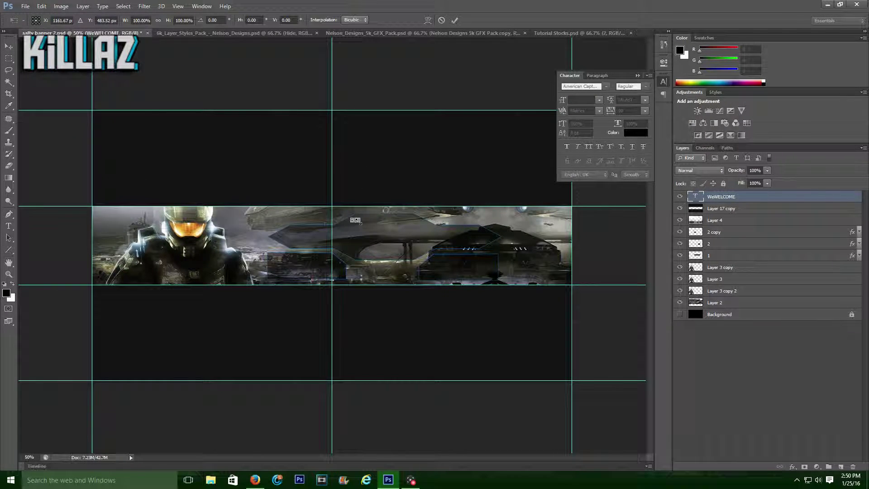
pyautogui.click(9, 226)
pyautogui.press('Return')
pyautogui.click(358, 229)
pyautogui.press('BackSpace')
pyautogui.press('BackSpace')
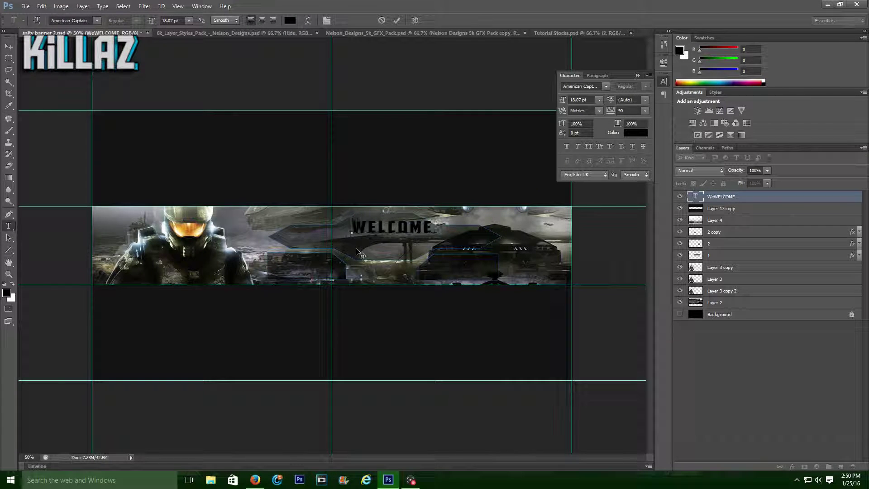
# Move WELCOME above link box 1, scale it down to about 67%, and apply the transformation.
pyautogui.click(9, 47)
pyautogui.moveTo(373, 228); pyautogui.dragTo(367, 224)
pyautogui.hotkey('ctrl', 't')
pyautogui.moveTo(427, 229); pyautogui.dragTo(383, 225)
pyautogui.press('t')
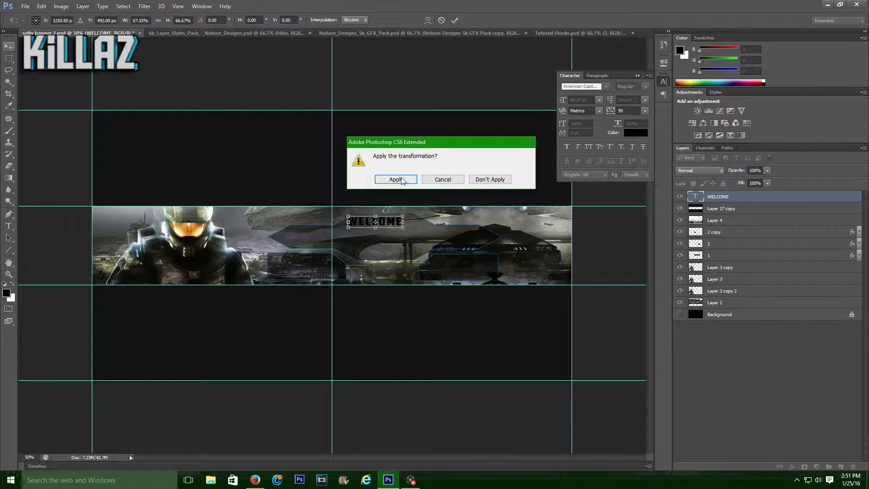
pyautogui.press('Return')
# Add a separate text line reading TO, enlarge it, and place it directly after WELCOME.
pyautogui.click(406, 223)
pyautogui.write('TO')
pyautogui.click(9, 46)
pyautogui.hotkey('ctrl', 't')
pyautogui.moveTo(407, 224); pyautogui.dragTo(424, 243)
pyautogui.moveTo(420, 239); pyautogui.dragTo(418, 230)
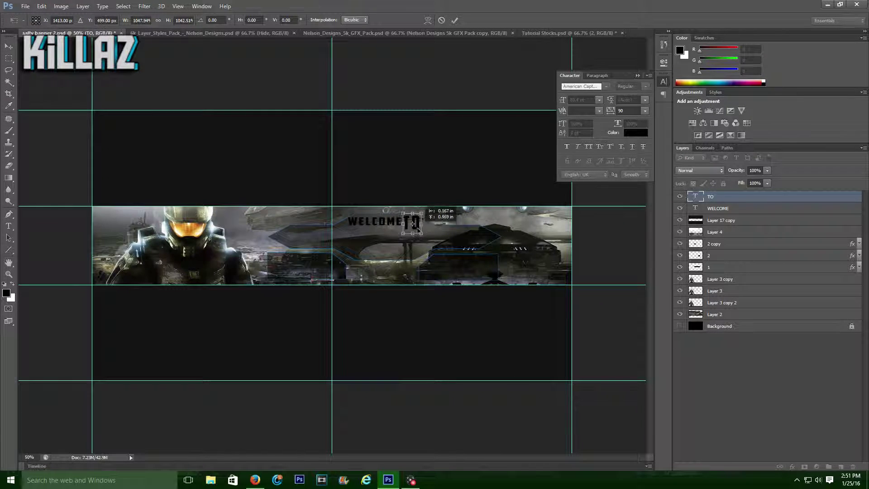
pyautogui.press('v')
pyautogui.press('Return')
# Set the font size of TO to 48.19 pt to match WELCOME.
pyautogui.press('t')
pyautogui.click(372, 223)
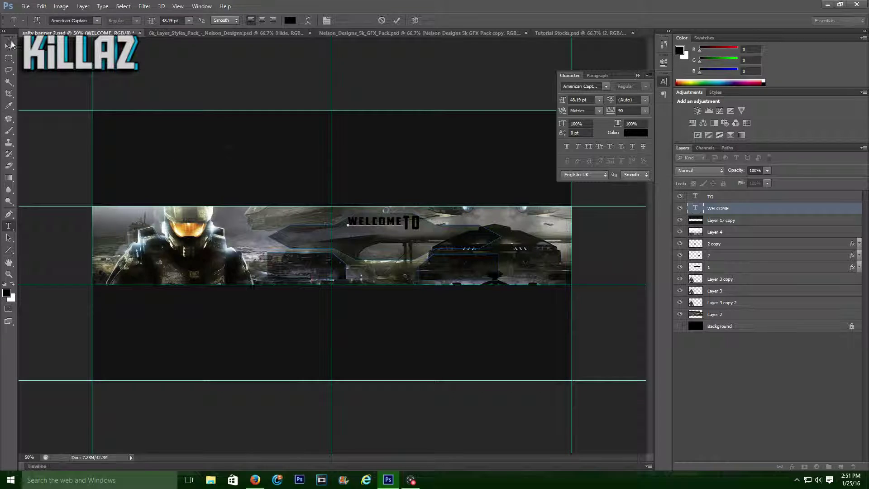
pyautogui.click(412, 224)
pyautogui.press('Return')
pyautogui.doubleClick(407, 224)
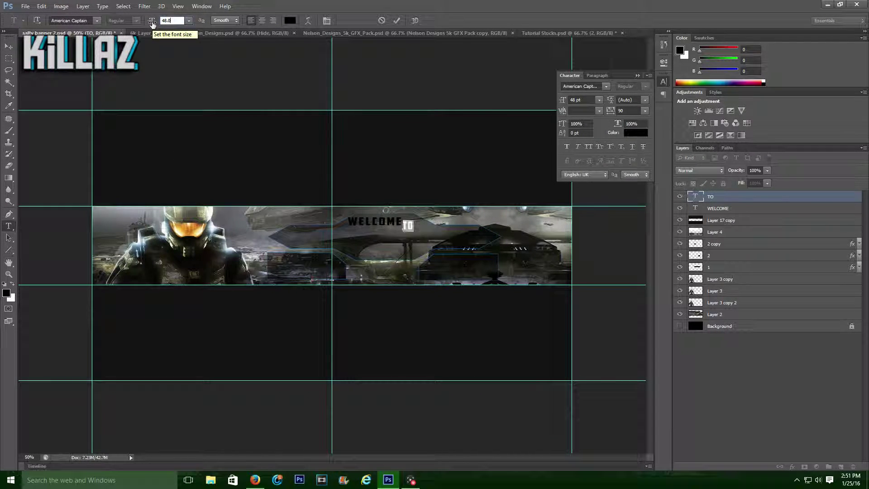
pyautogui.click(9, 46)
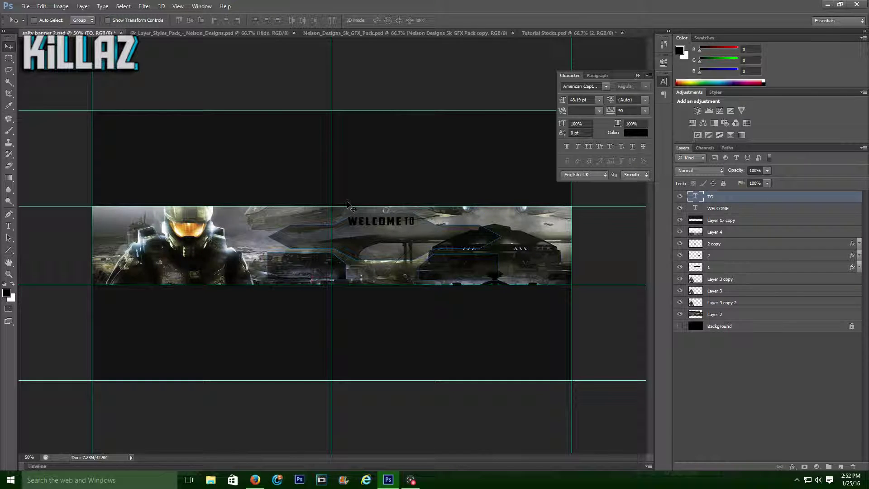
# Stretch TO horizontally to about 131% width while keeping its height.
pyautogui.hotkey('ctrl', 't')
pyautogui.moveTo(420, 222); pyautogui.dragTo(418, 222)
pyautogui.press('v')
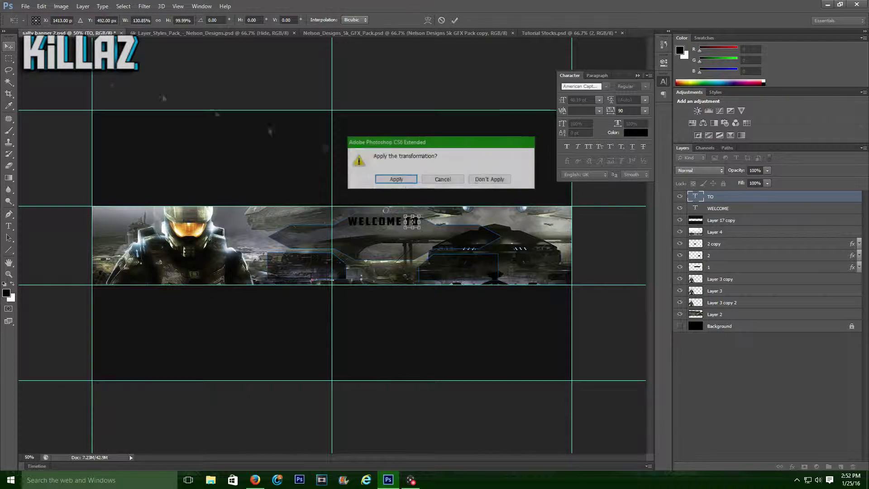
pyautogui.press('Return')
# Add a POPTART text layer, enlarge it, and fit it across link box 1 below WELCOME TO.
pyautogui.click(12, 230)
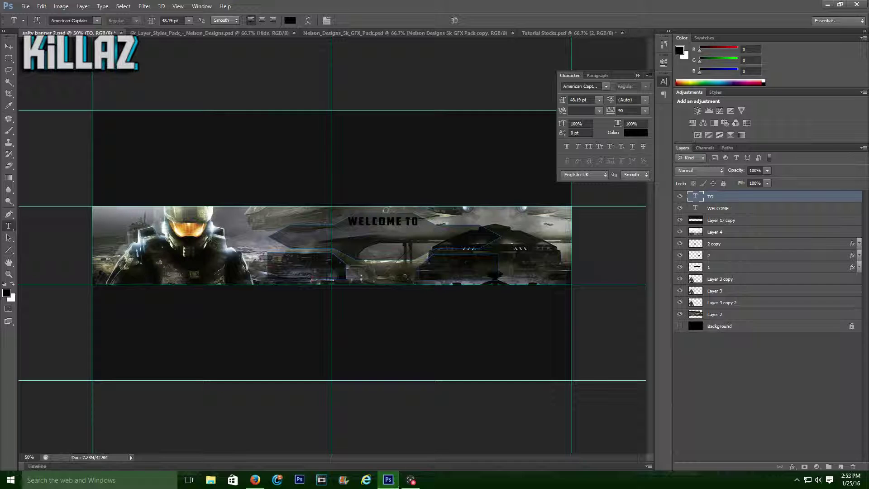
pyautogui.click(361, 269)
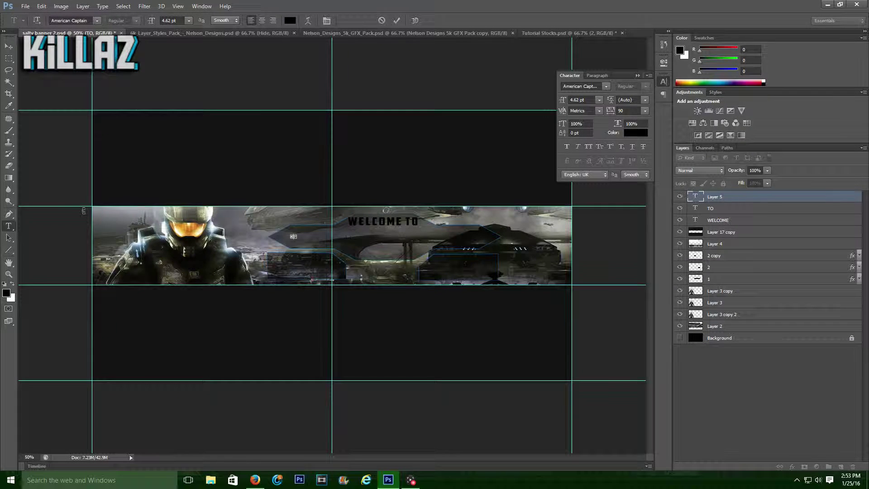
pyautogui.click(8, 47)
pyautogui.hotkey('ctrl', 't')
pyautogui.moveTo(296, 238); pyautogui.dragTo(460, 288)
pyautogui.moveTo(404, 266); pyautogui.dragTo(404, 244)
pyautogui.moveTo(461, 266); pyautogui.dragTo(456, 260)
pyautogui.moveTo(374, 214)
pyautogui.mouseDown()
pyautogui.moveTo(395, 248)
pyautogui.moveTo(377, 253)
pyautogui.moveTo(376, 225)
pyautogui.mouseUp()
pyautogui.moveTo(459, 240); pyautogui.dragTo(481, 240)
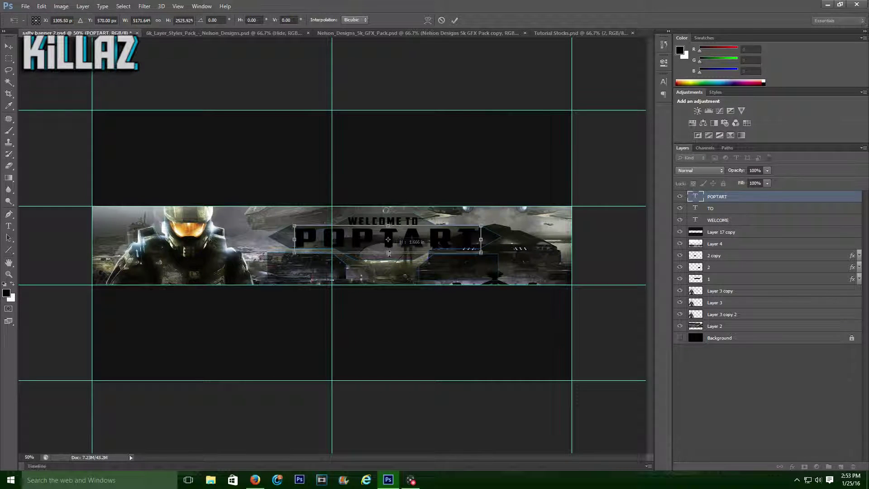
pyautogui.press('v')
pyautogui.press('Return')
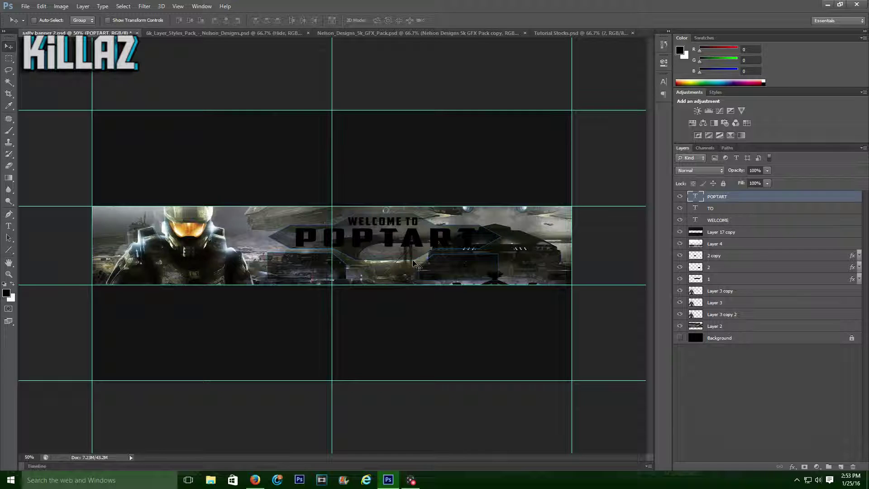
# Add a CHANNEL! text layer, enlarge it, and fit it centred beneath POPTART.
pyautogui.click(8, 226)
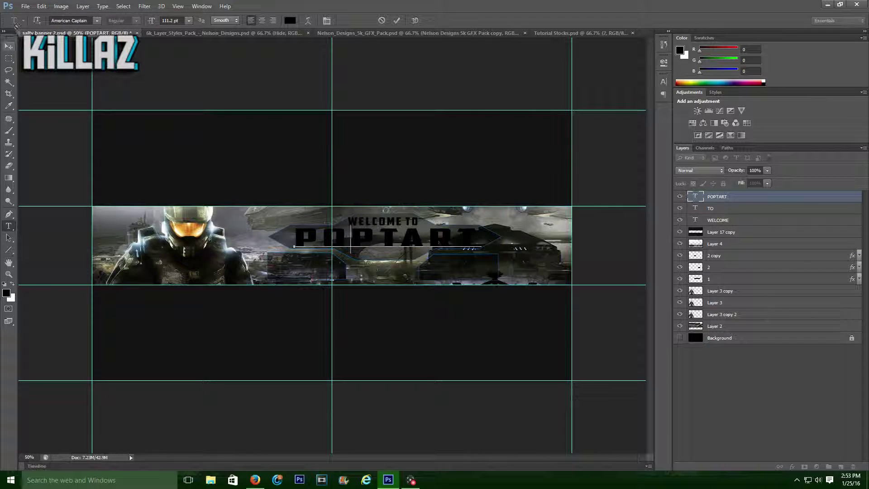
pyautogui.click(466, 347)
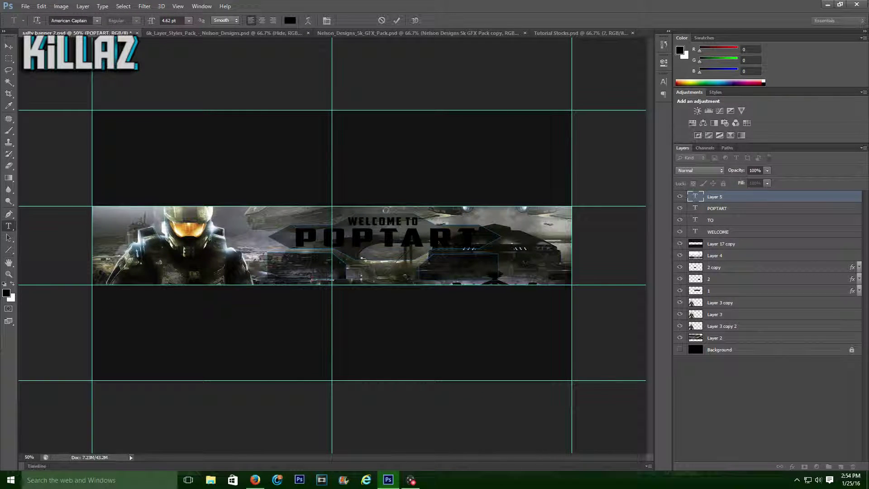
pyautogui.click(11, 48)
pyautogui.moveTo(430, 280); pyautogui.dragTo(427, 277)
pyautogui.moveTo(398, 269)
pyautogui.mouseDown()
pyautogui.moveTo(392, 258)
pyautogui.moveTo(388, 264)
pyautogui.mouseUp()
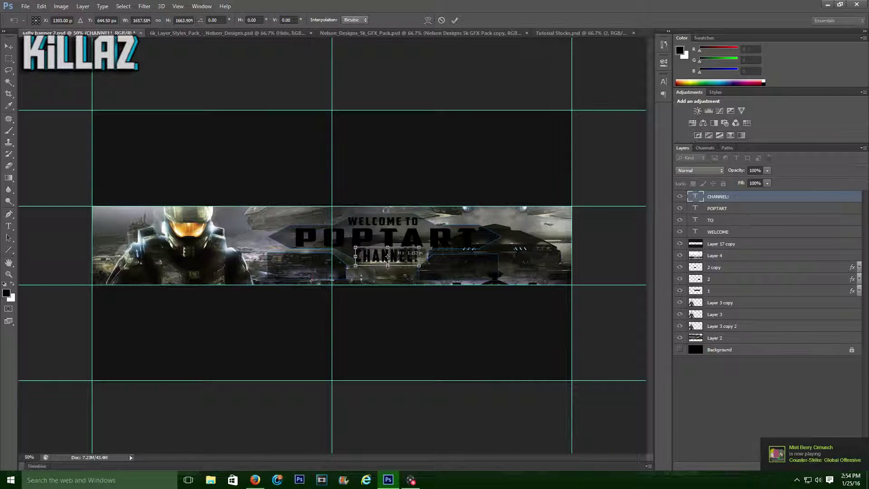
pyautogui.press('v')
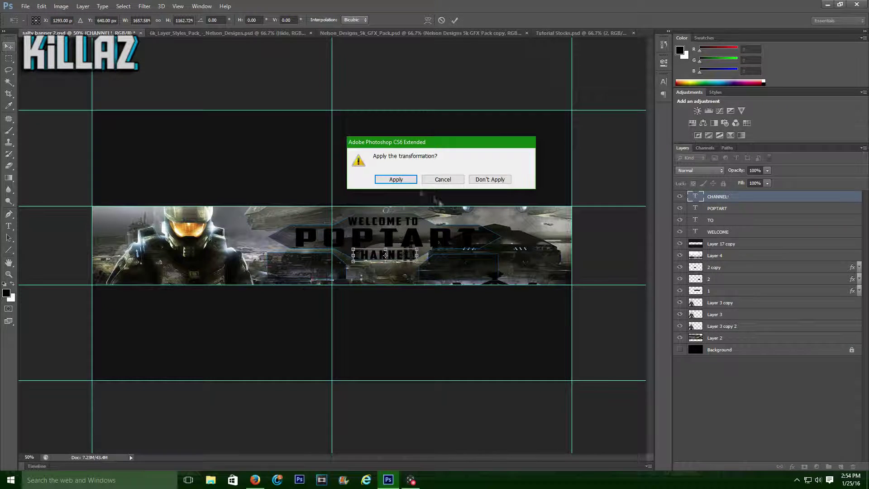
pyautogui.press('Return')
# Copy the Lime Green layer style from the Green Styles group in the layer styles pack and return to the banner document.
pyautogui.click(407, 33)
pyautogui.click(225, 33)
pyautogui.click(690, 207)
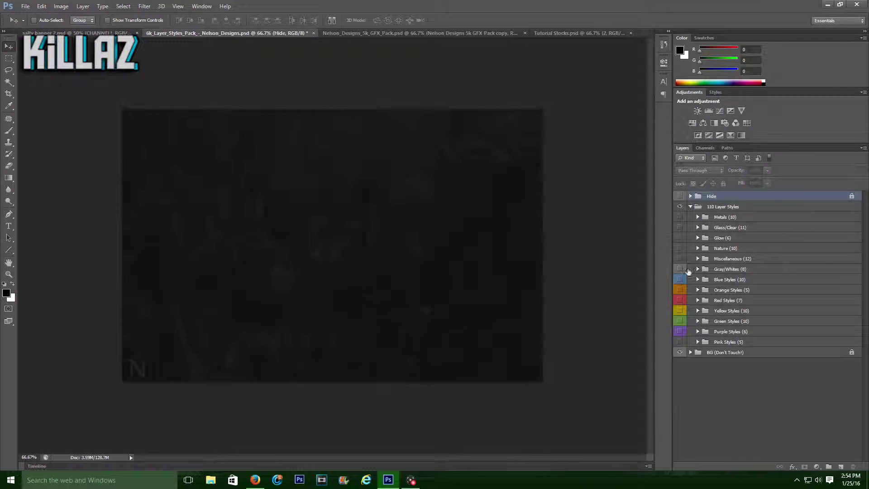
pyautogui.click(680, 321)
pyautogui.click(699, 320)
pyautogui.click(697, 321)
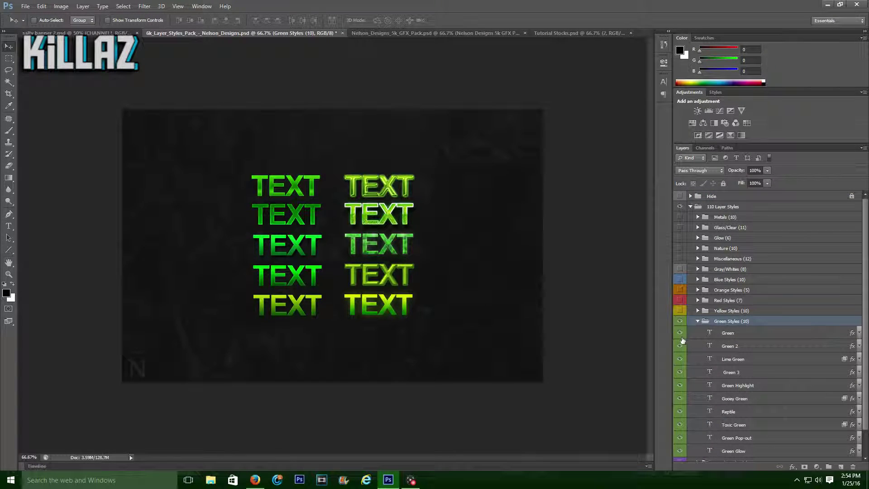
pyautogui.rightClick(698, 361)
pyautogui.click(727, 226)
pyautogui.click(78, 33)
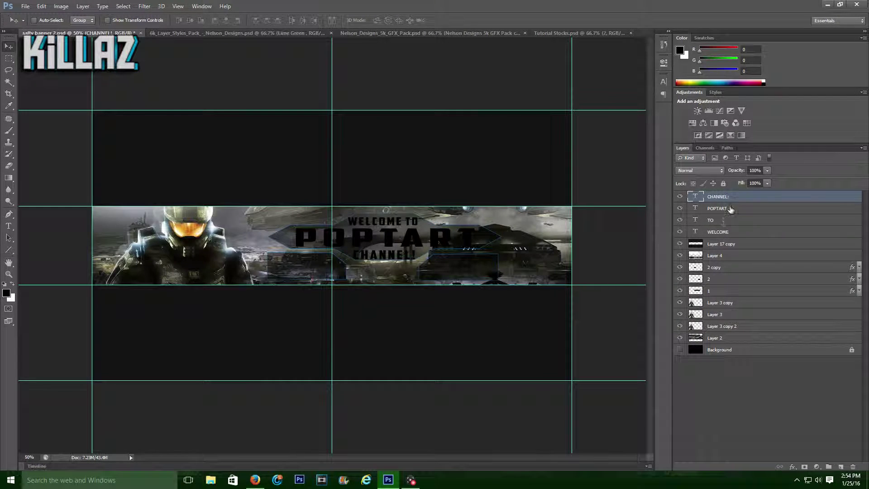
# Paste the copied Lime Green style onto the POPTART layer and open its Gradient Overlay settings.
pyautogui.rightClick(730, 209)
pyautogui.click(736, 343)
pyautogui.doubleClick(758, 249)
pyautogui.click(631, 246)
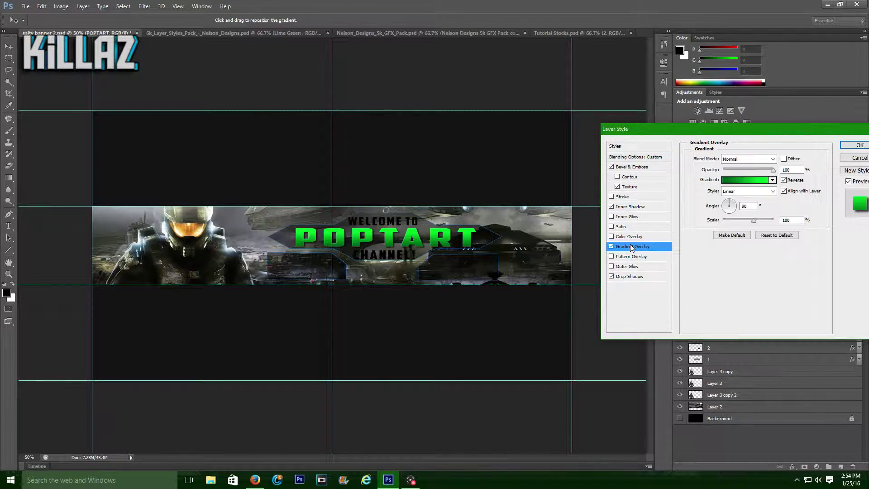
pyautogui.click(745, 180)
pyautogui.doubleClick(492, 250)
pyautogui.click(581, 262)
pyautogui.click(692, 197)
pyautogui.click(666, 252)
pyautogui.click(535, 288)
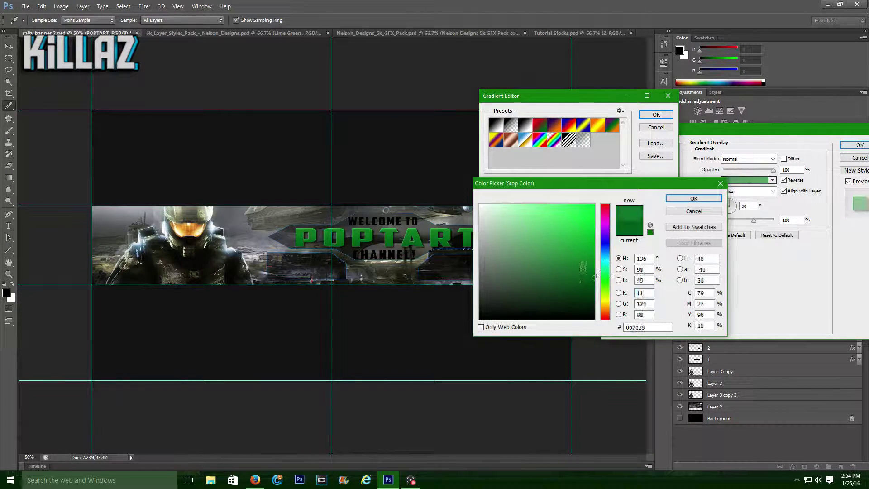
pyautogui.click(167, 259)
pyautogui.click(178, 263)
pyautogui.click(693, 199)
pyautogui.click(493, 251)
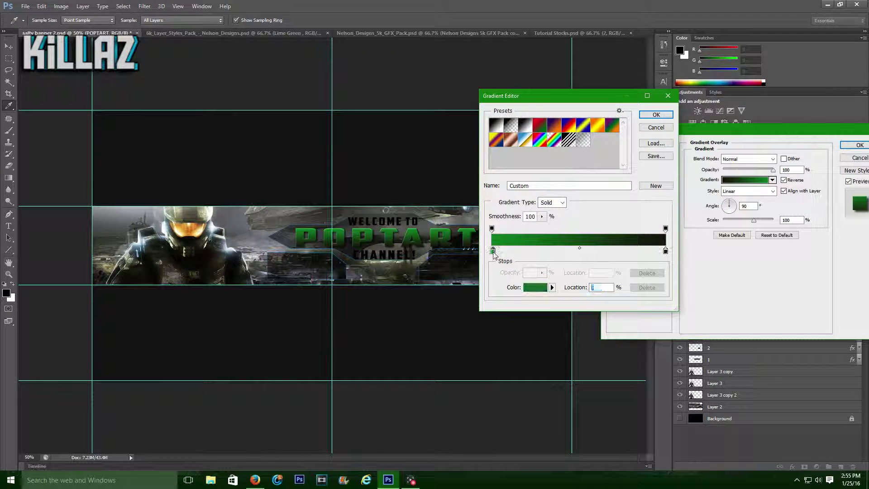
pyautogui.click(178, 255)
pyautogui.click(182, 215)
pyautogui.click(159, 244)
pyautogui.click(131, 262)
pyautogui.click(131, 258)
pyautogui.click(535, 287)
pyautogui.moveTo(564, 252); pyautogui.dragTo(596, 202)
pyautogui.click(694, 212)
pyautogui.click(656, 127)
# Add a thin near-black stroke to POPTART, collapse its effects list, and select the TO layer.
pyautogui.click(623, 197)
pyautogui.click(713, 220)
pyautogui.click(681, 210)
pyautogui.moveTo(724, 158); pyautogui.dragTo(726, 159)
pyautogui.click(713, 221)
pyautogui.click(483, 210)
pyautogui.moveTo(483, 210)
pyautogui.mouseDown()
pyautogui.moveTo(525, 317)
pyautogui.moveTo(563, 275)
pyautogui.moveTo(517, 288)
pyautogui.moveTo(477, 243)
pyautogui.moveTo(466, 328)
pyautogui.moveTo(589, 317)
pyautogui.mouseUp()
pyautogui.click(694, 198)
pyautogui.click(855, 145)
pyautogui.click(858, 208)
pyautogui.click(769, 220)
# Copy the Light Gray layer style from the Gray/Whites group in the layer styles pack and return to the banner.
pyautogui.click(222, 32)
pyautogui.click(693, 322)
pyautogui.click(697, 321)
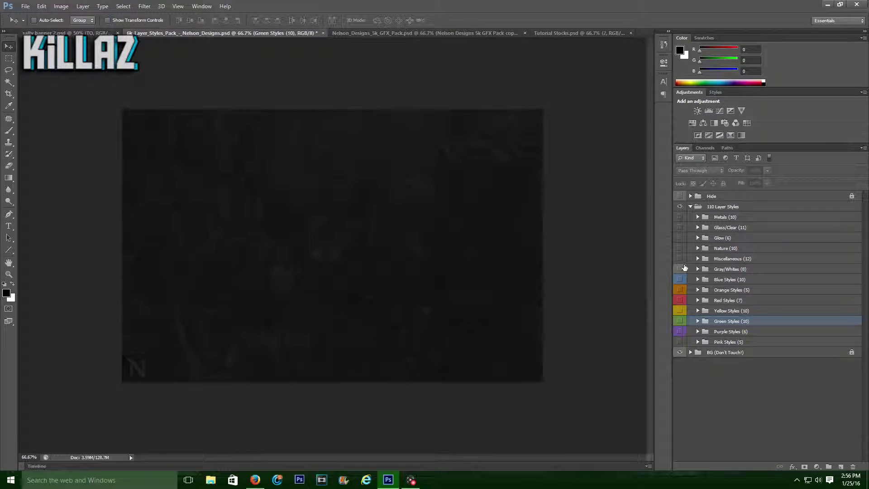
pyautogui.click(680, 269)
pyautogui.click(698, 269)
pyautogui.rightClick(695, 307)
pyautogui.click(715, 338)
pyautogui.click(334, 34)
pyautogui.click(68, 33)
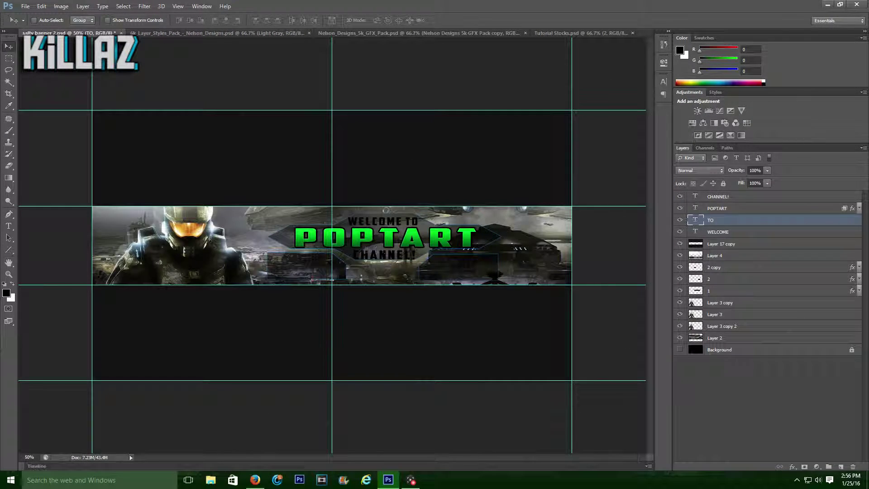
# Paste the Light Gray style onto the WELCOME, TO and CHANNEL! layers and collapse their effects lists.
pyautogui.rightClick(745, 231)
pyautogui.click(650, 349)
pyautogui.rightClick(724, 220)
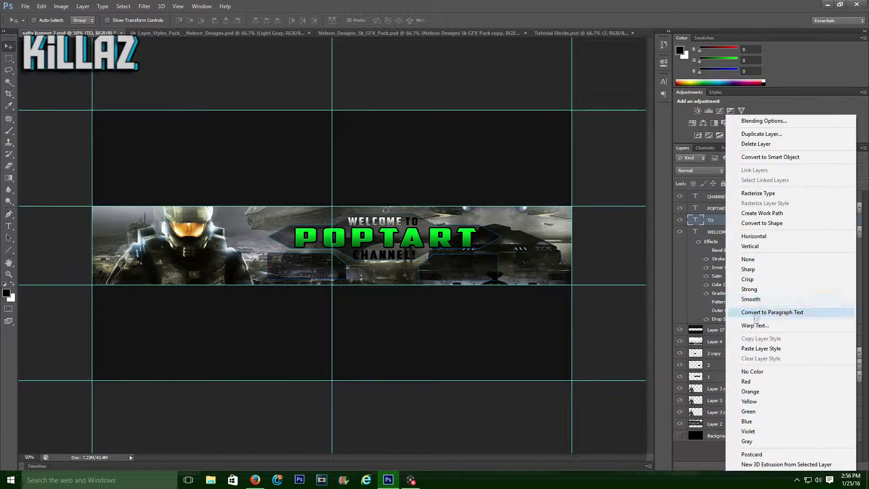
pyautogui.click(733, 351)
pyautogui.rightClick(724, 196)
pyautogui.click(733, 351)
pyautogui.click(859, 196)
pyautogui.click(859, 220)
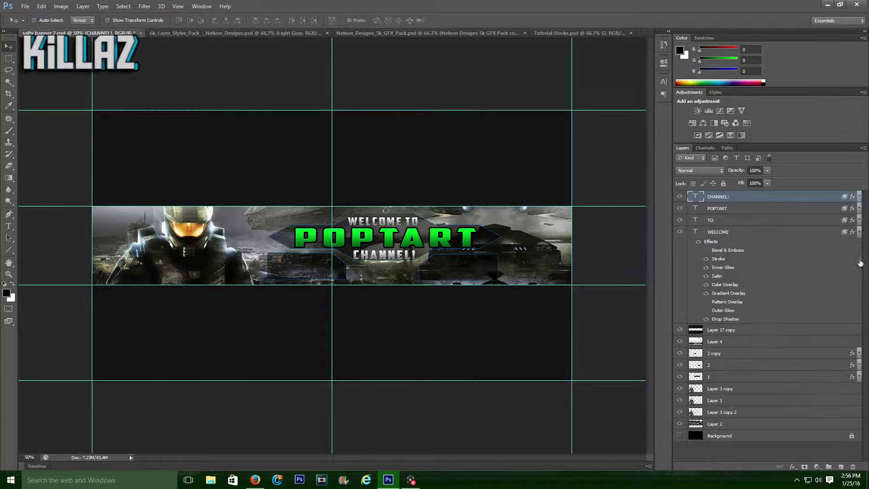
pyautogui.click(859, 232)
# Increase the size of the black stroke on the CHANNEL!, TO and WELCOME layers.
pyautogui.doubleClick(744, 197)
pyautogui.click(623, 196)
pyautogui.moveTo(724, 159); pyautogui.dragTo(726, 162)
pyautogui.click(850, 145)
pyautogui.doubleClick(730, 220)
pyautogui.click(623, 196)
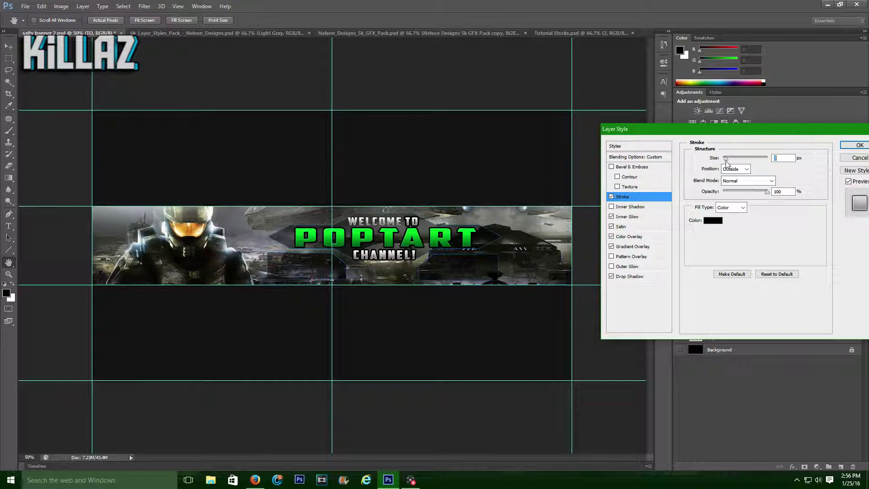
pyautogui.press('Return')
pyautogui.doubleClick(735, 229)
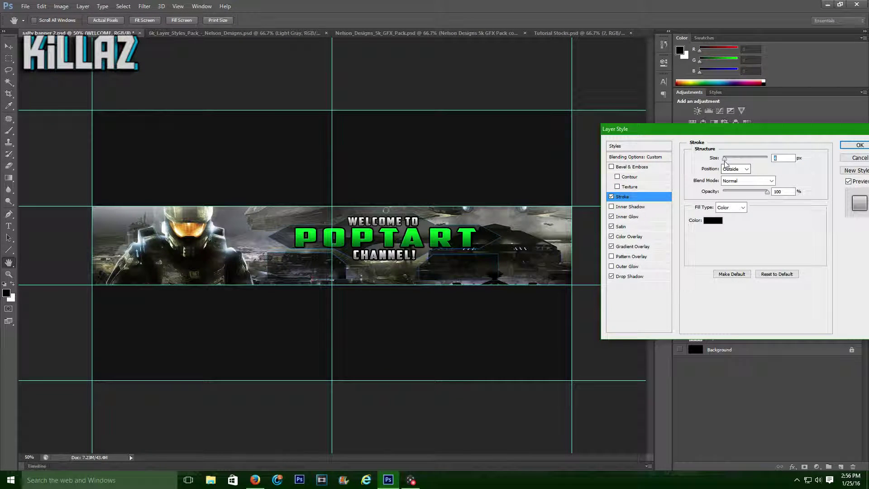
pyautogui.press('Return')
# Move the WELCOME text slightly closer to TO and apply the transformation.
pyautogui.click(744, 221)
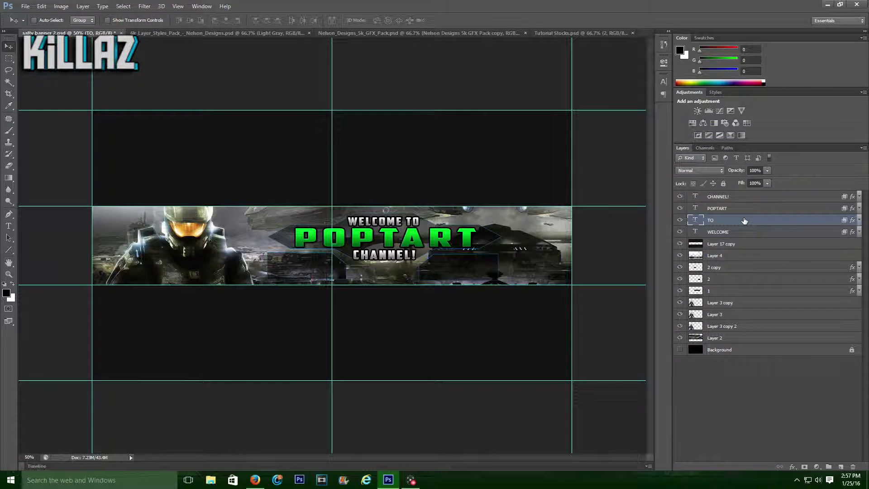
pyautogui.click(734, 232)
pyautogui.hotkey('ctrl', 't')
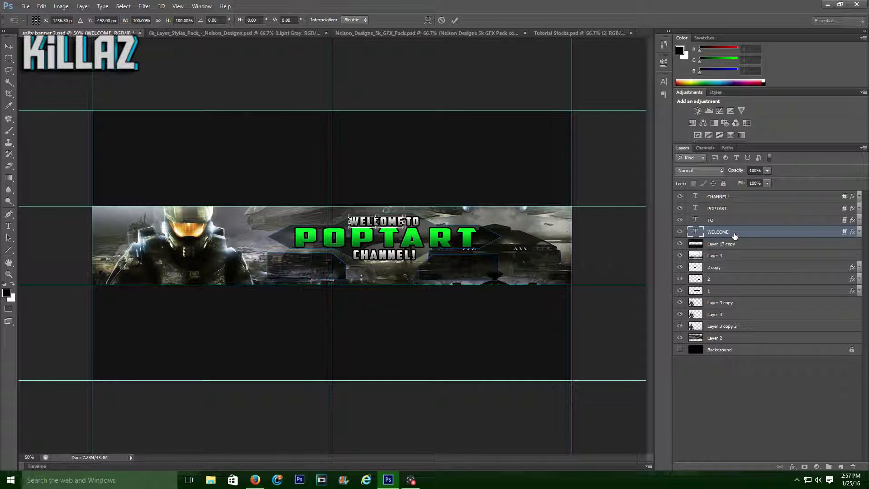
pyautogui.click(8, 46)
pyautogui.press('Return')
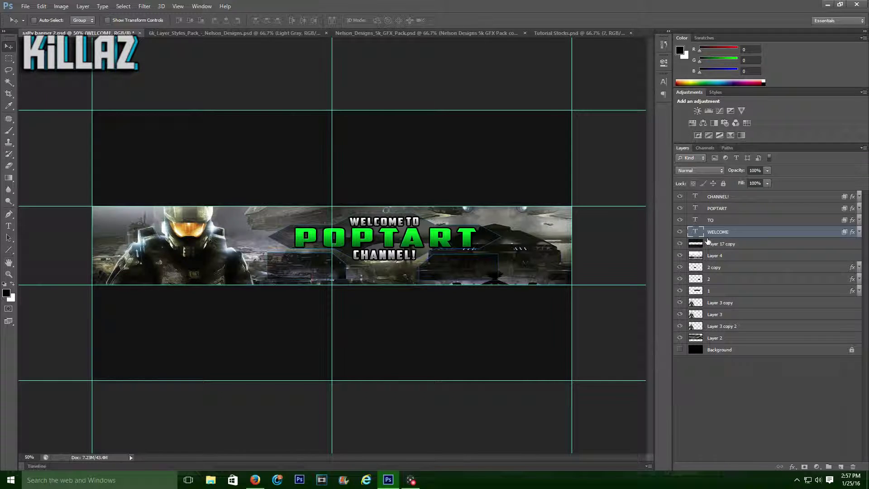
# Recolour the stroke of link box layer 1 with the green sampled from the POPTART text.
pyautogui.click(735, 289)
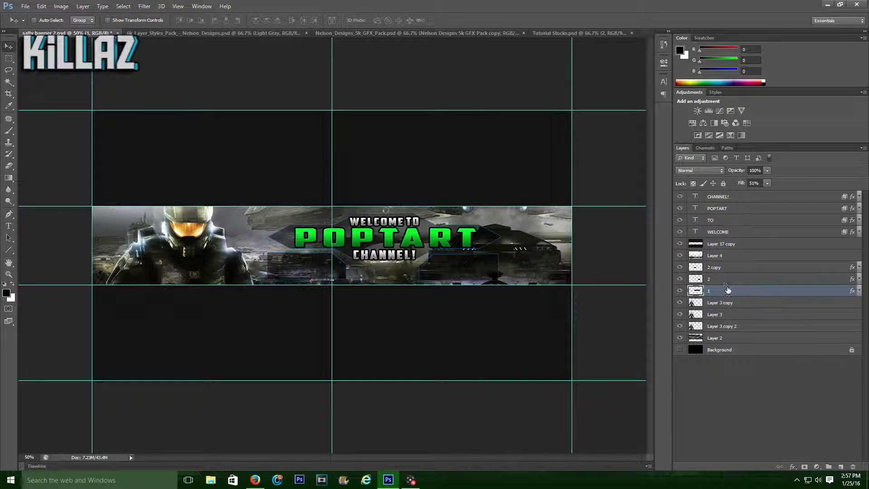
pyautogui.doubleClick(728, 290)
pyautogui.click(715, 220)
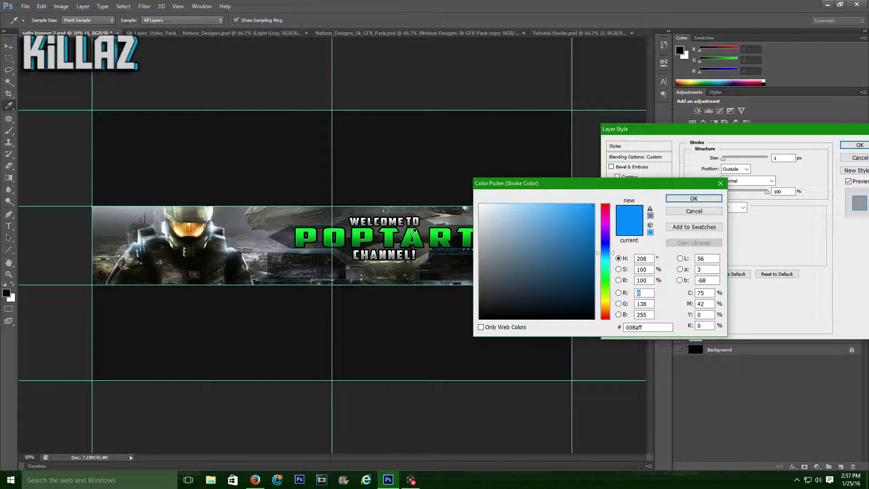
pyautogui.click(413, 231)
pyautogui.press('Return')
pyautogui.press('Return')
# Copy layer 1's style and paste it onto link box layers 2 and 2 copy.
pyautogui.rightClick(730, 293)
pyautogui.click(768, 272)
pyautogui.rightClick(727, 280)
pyautogui.click(762, 283)
pyautogui.rightClick(720, 268)
pyautogui.click(741, 284)
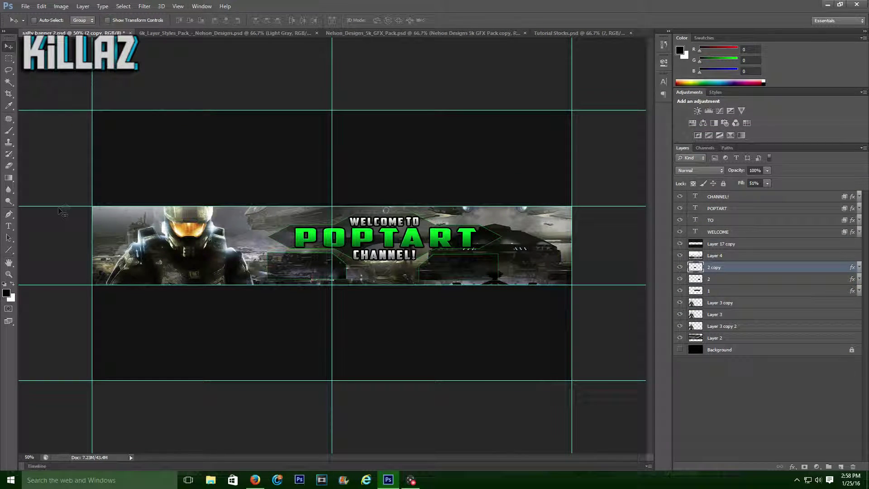
# Add the text CONNET TO ME above the CHANNEL! layer and scale it up to fit inside the left link box.
pyautogui.click(724, 196)
pyautogui.press('t')
pyautogui.click(301, 285)
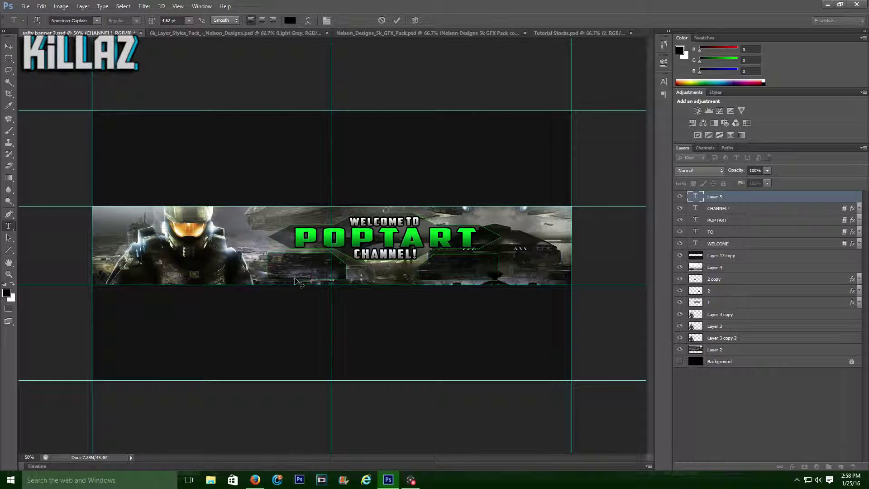
pyautogui.hotkey('ctrl', 'Return')
pyautogui.hotkey('ctrl', 't')
pyautogui.moveTo(328, 275); pyautogui.dragTo(330, 276)
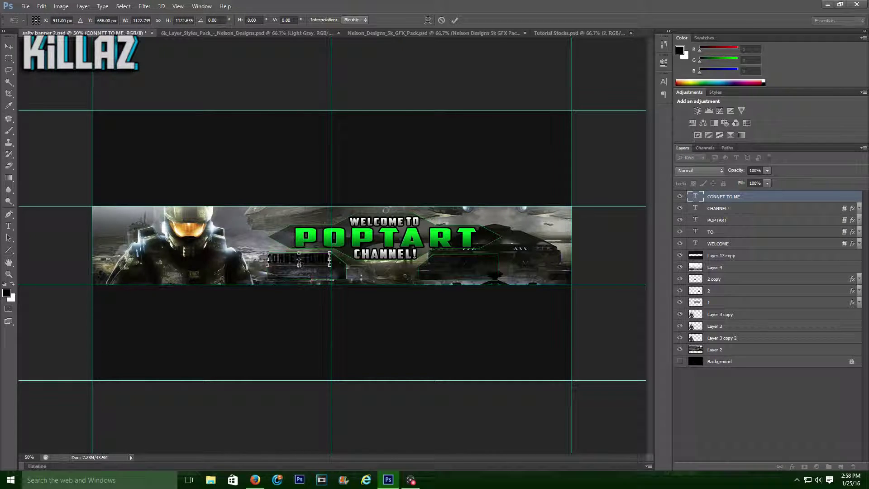
pyautogui.click(9, 47)
pyautogui.press('Return')
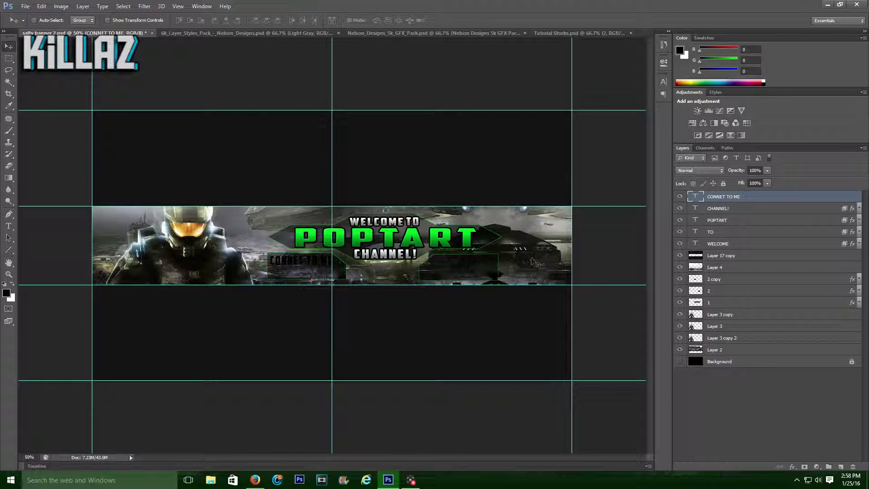
# Copy the POPTART layer's style and paste it onto the CONNET TO ME layer.
pyautogui.rightClick(743, 211)
pyautogui.rightClick(772, 222)
pyautogui.click(667, 338)
pyautogui.rightClick(762, 197)
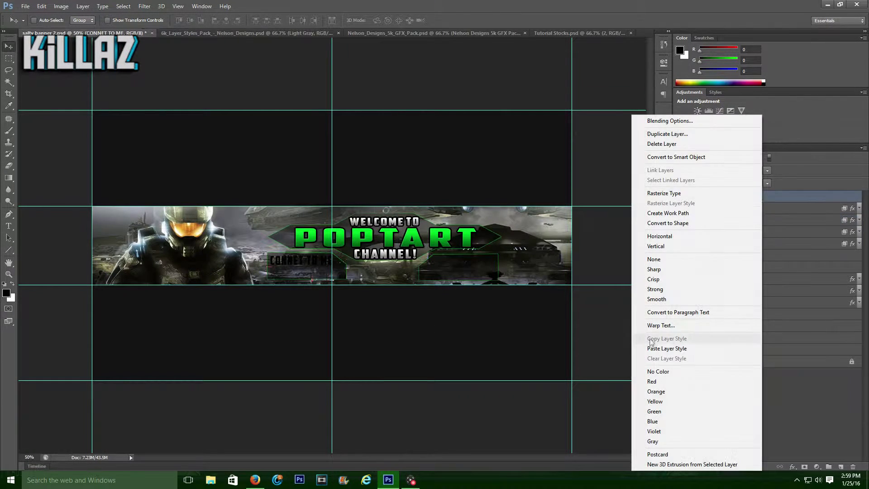
pyautogui.click(656, 348)
# Reduce the CONNET TO ME text's height to about 93% and move it into the right link box.
pyautogui.hotkey('ctrl', 't')
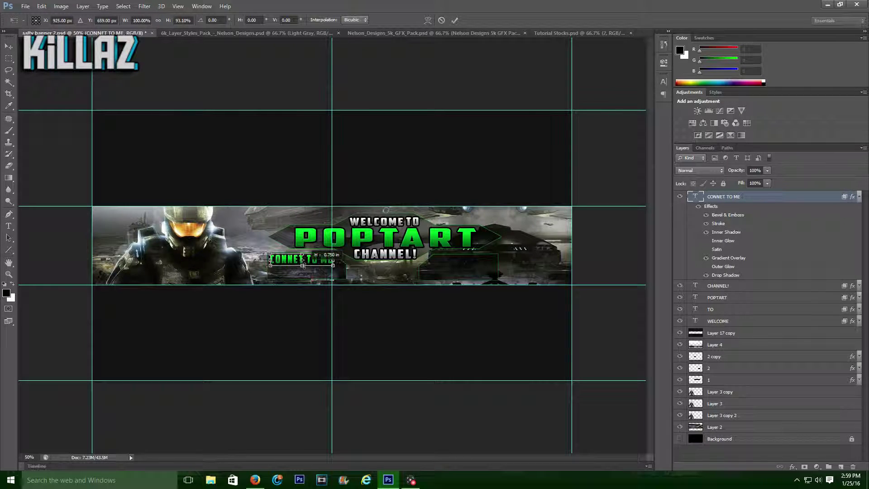
pyautogui.press('v')
pyautogui.press('Return')
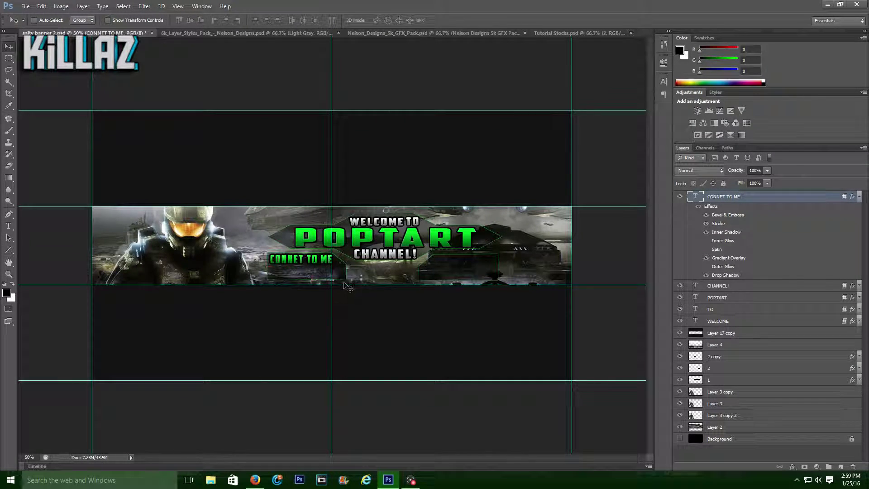
pyautogui.press('t')
pyautogui.moveTo(328, 265); pyautogui.dragTo(477, 264)
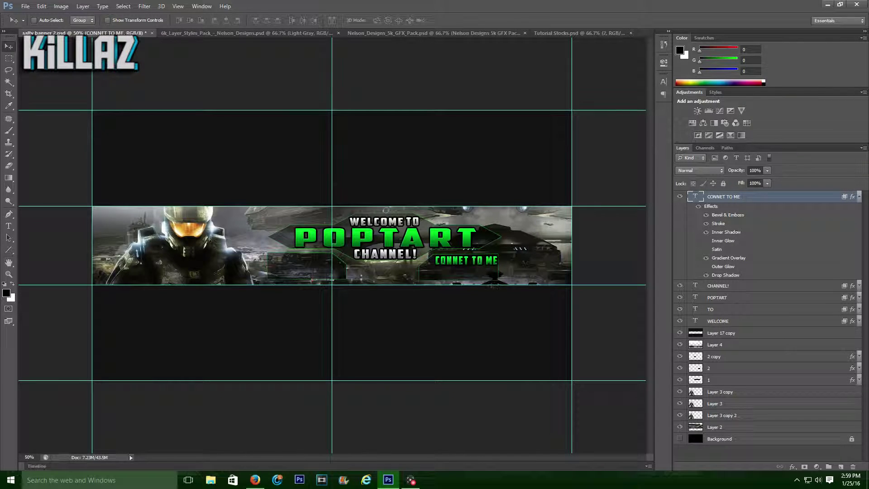
# Add the text STAY and scale it up in the upper part of the left link box.
pyautogui.press('t')
pyautogui.click(353, 294)
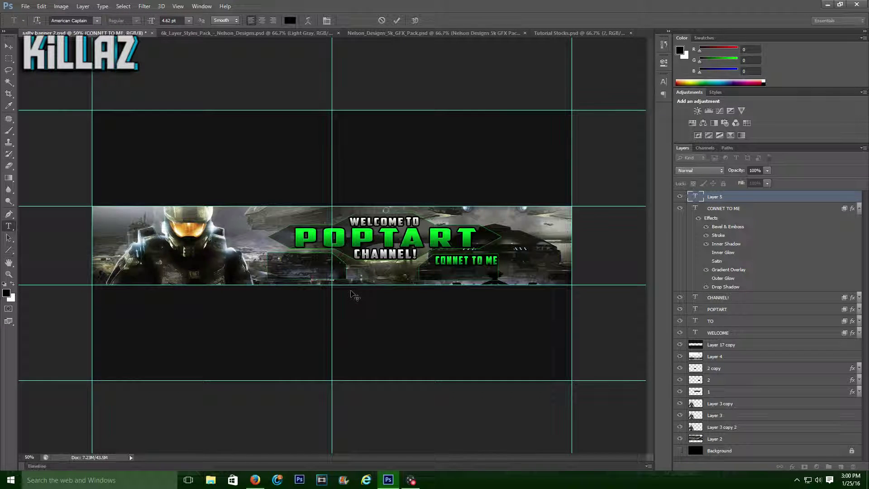
pyautogui.hotkey('ctrl', 'Return')
pyautogui.hotkey('ctrl', 't')
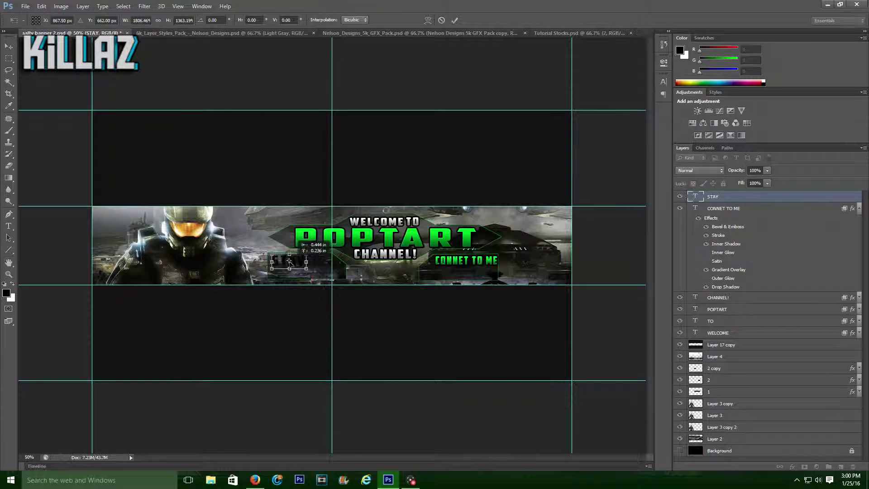
pyautogui.moveTo(288, 263); pyautogui.dragTo(288, 263)
pyautogui.press('v')
pyautogui.press('Return')
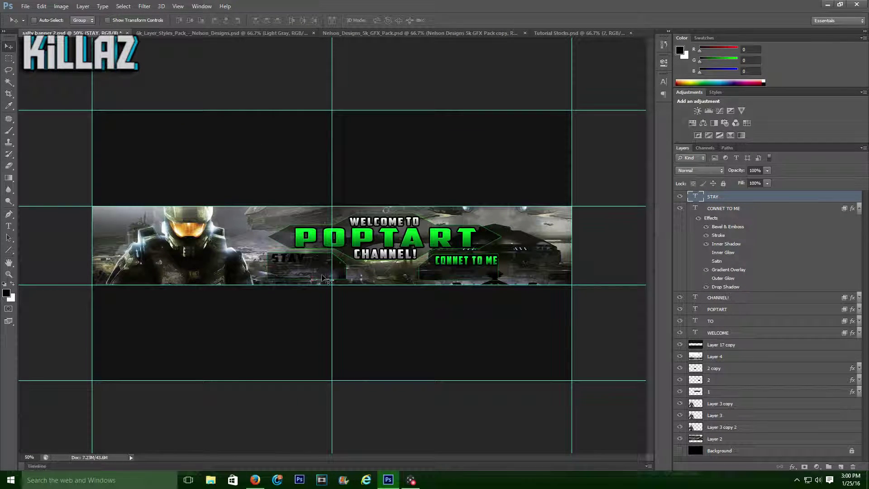
# Copy the WELCOME layer's style and paste it onto the TO and STAY layers.
pyautogui.rightClick(742, 321)
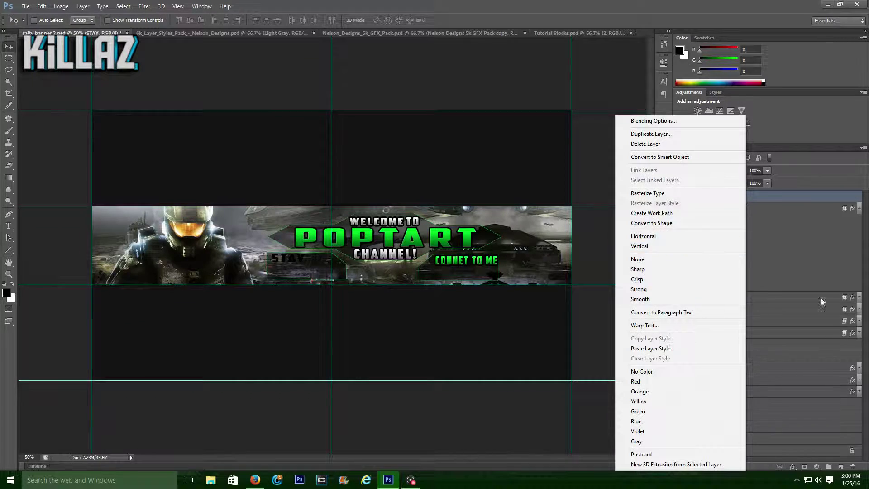
pyautogui.click(706, 358)
pyautogui.rightClick(762, 332)
pyautogui.click(695, 339)
pyautogui.rightClick(750, 321)
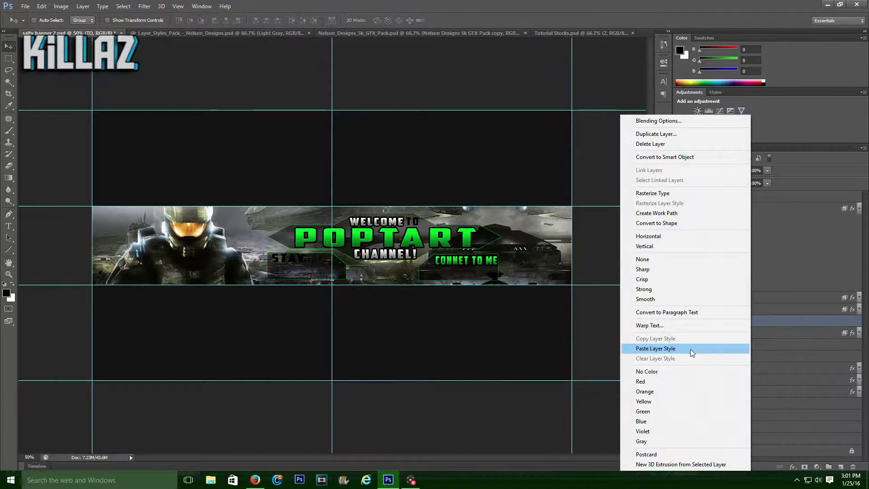
pyautogui.click(691, 349)
pyautogui.click(750, 200)
# Squash the STAY text to about 74% of its height at the top of the left link box.
pyautogui.hotkey('ctrl', 't')
pyautogui.moveTo(289, 252); pyautogui.dragTo(294, 258)
pyautogui.click(9, 46)
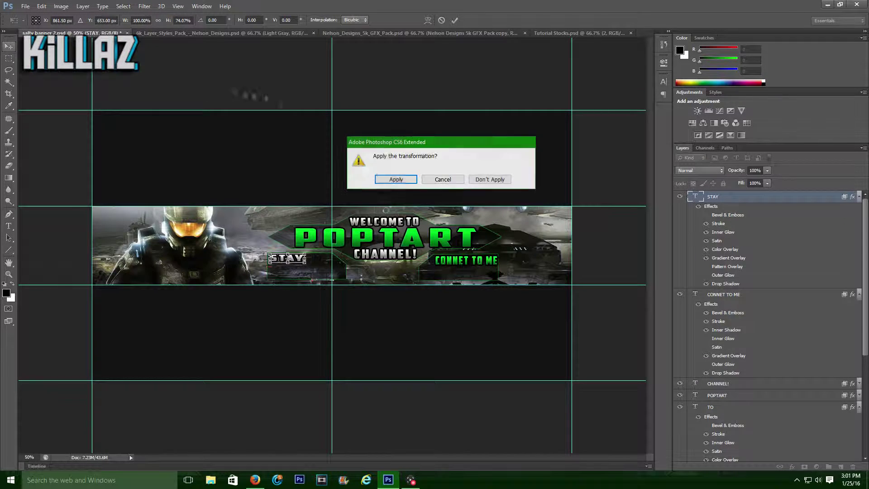
pyautogui.press('Return')
# Add the text CONNETED, scaled up and placed in the middle link box below CHANNEL!
pyautogui.press('t')
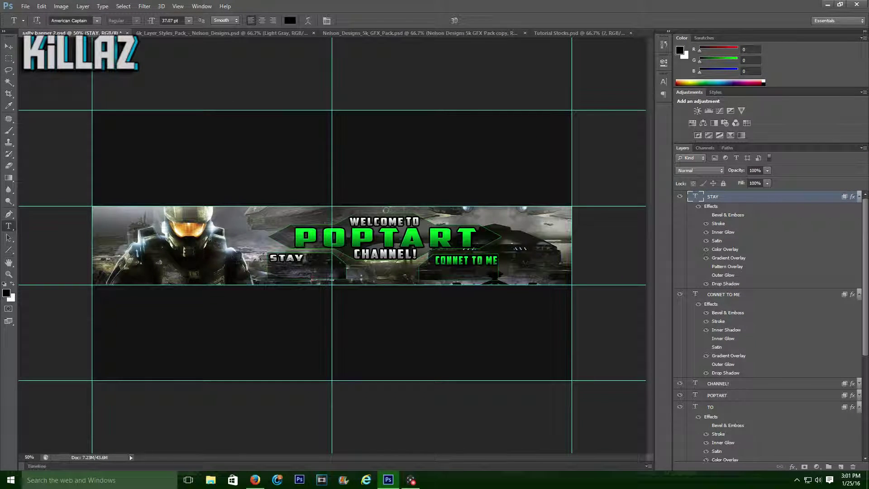
pyautogui.click(362, 272)
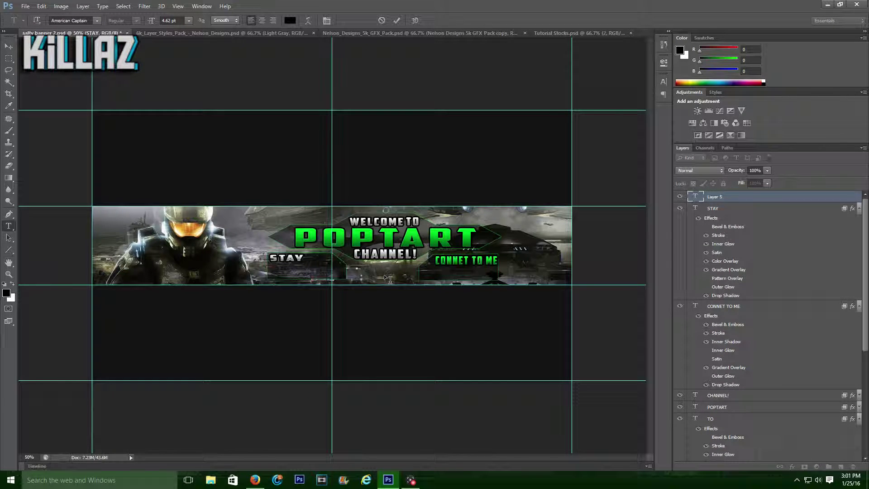
pyautogui.click(9, 47)
pyautogui.moveTo(362, 270); pyautogui.dragTo(407, 278)
pyautogui.click(9, 226)
pyautogui.press('Return')
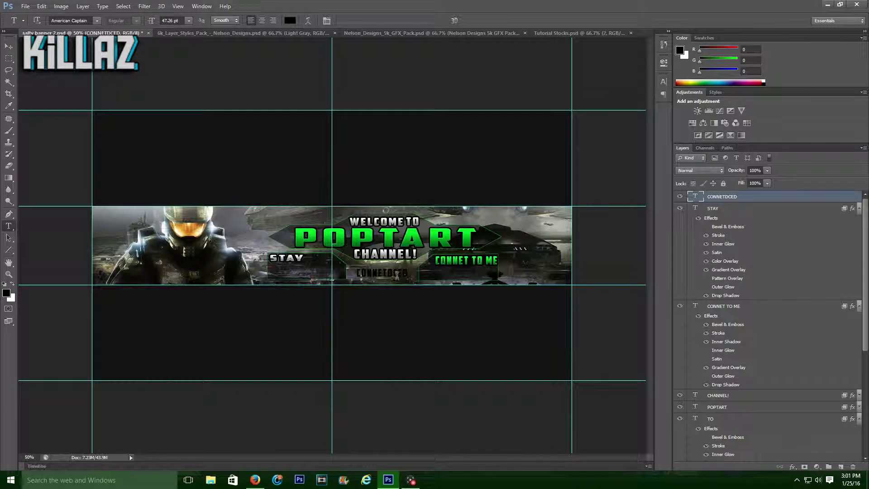
pyautogui.click(397, 274)
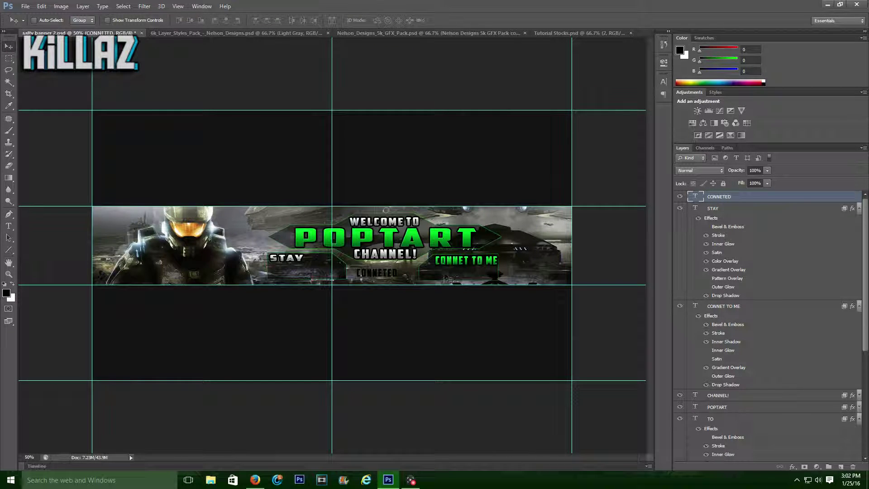
# Shorten the CONNET TO ME text to TO ME and shift it right within the right link box.
pyautogui.click(411, 260)
pyautogui.press('Delete')
pyautogui.press('Delete')
pyautogui.press('Delete')
pyautogui.press('Delete')
pyautogui.press('Delete')
pyautogui.press('Delete')
pyautogui.press('Delete')
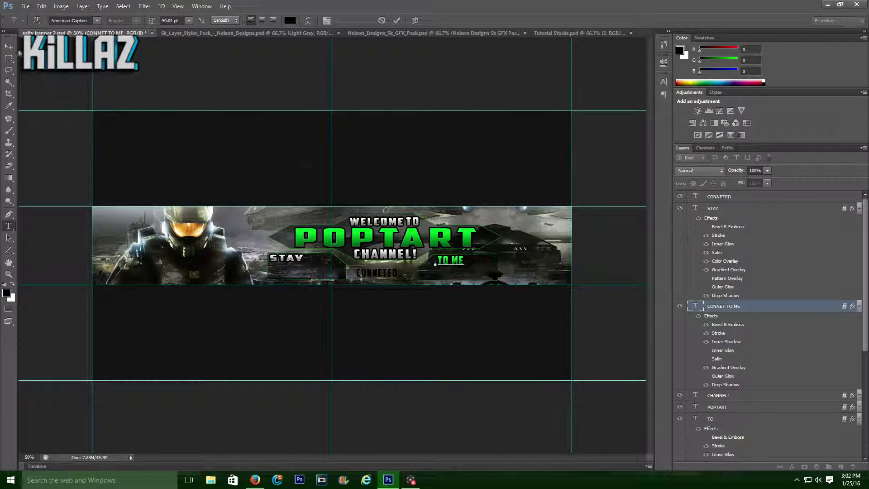
pyautogui.click(9, 47)
pyautogui.moveTo(454, 263); pyautogui.dragTo(462, 263)
# Give CONNETED the white text style and set its gradient overlay angle to 0°.
pyautogui.click(859, 208)
pyautogui.click(859, 220)
pyautogui.click(791, 199)
pyautogui.rightClick(791, 199)
pyautogui.click(715, 121)
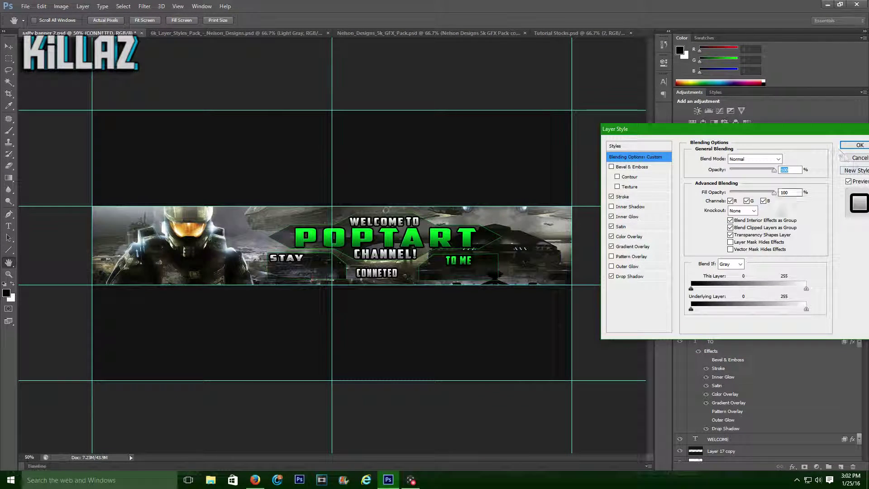
pyautogui.click(633, 247)
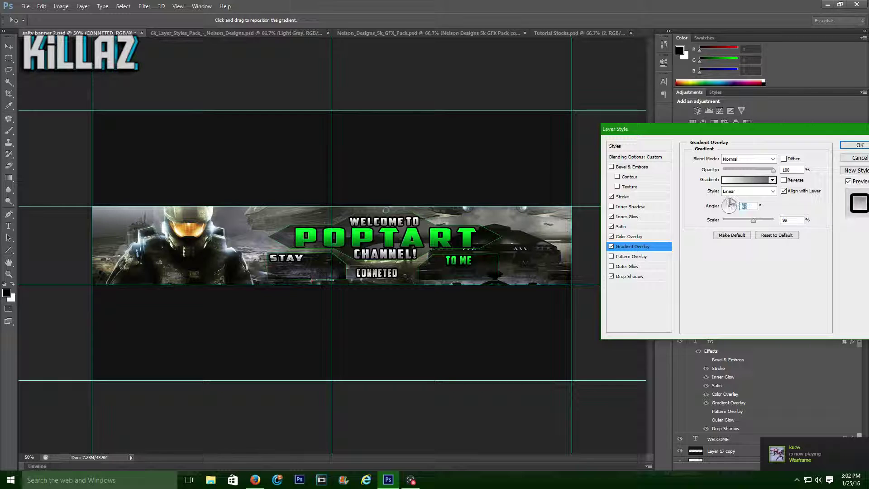
pyautogui.moveTo(729, 198); pyautogui.dragTo(736, 206)
# Make CONNETED's gradient run from white to the green sampled from POPTART, with the green stop at about 68%.
pyautogui.click(745, 180)
pyautogui.click(665, 251)
pyautogui.click(467, 232)
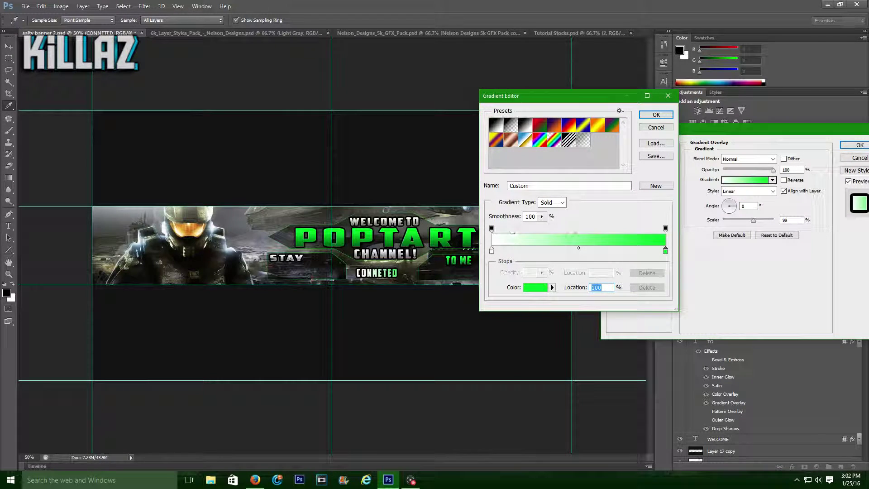
pyautogui.moveTo(664, 253); pyautogui.dragTo(610, 254)
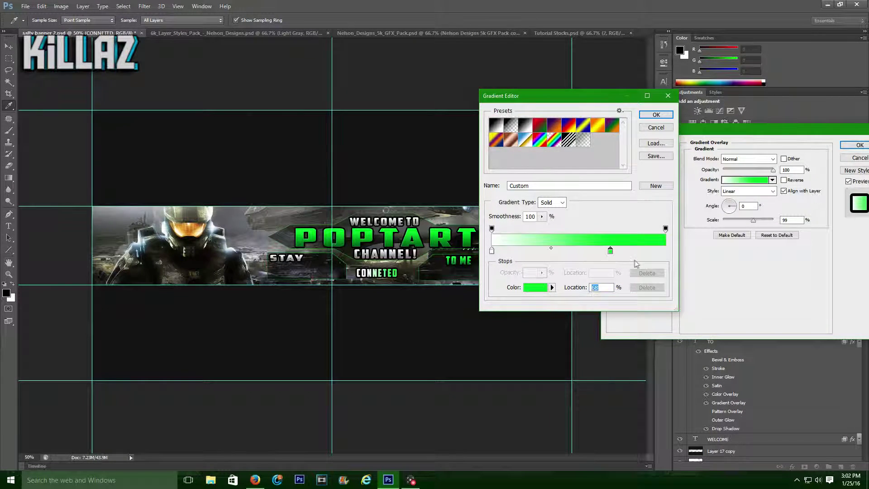
pyautogui.click(656, 114)
pyautogui.click(859, 145)
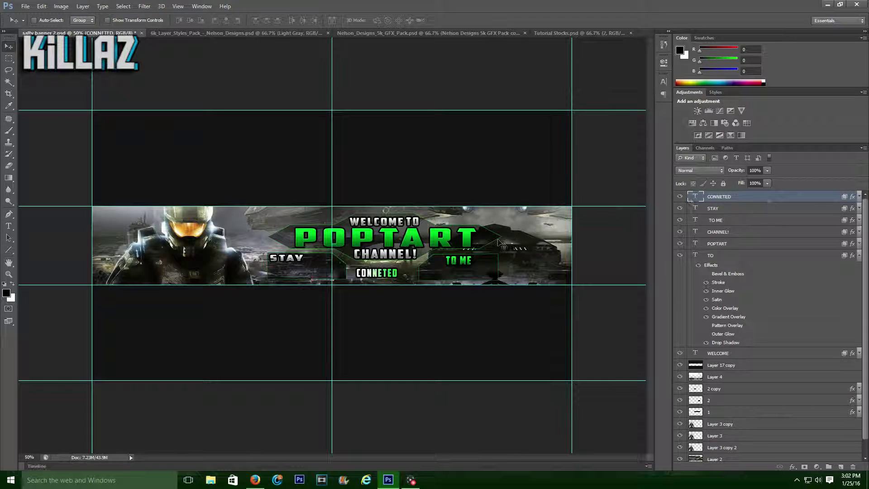
# Enlarge the CONNETED text to fill more of the middle link box and collapse the TO layer's effects list.
pyautogui.hotkey('ctrl', 't')
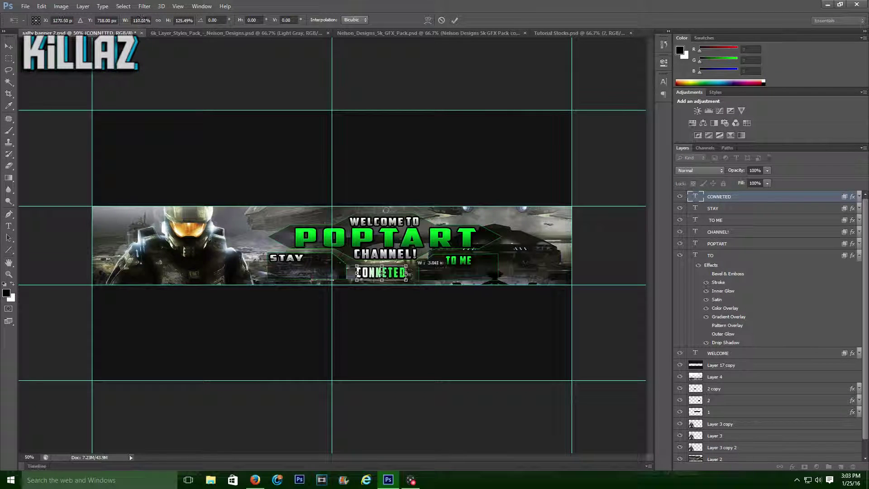
pyautogui.press('v')
pyautogui.press('Return')
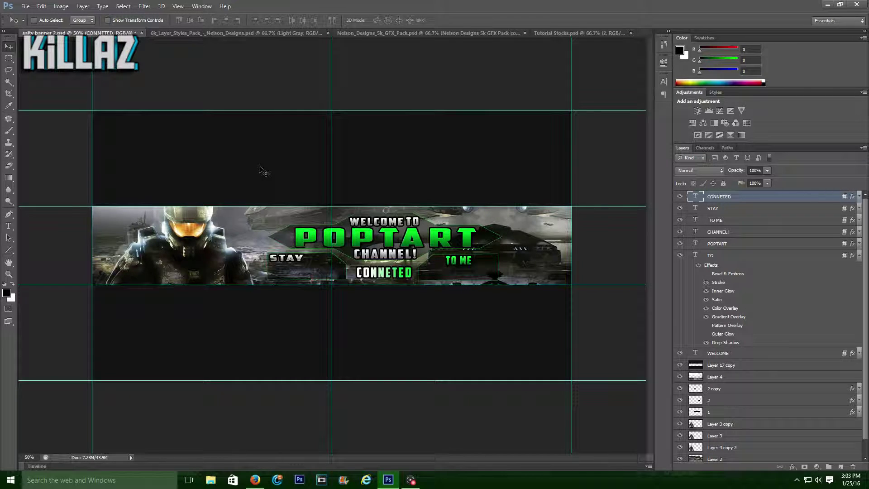
pyautogui.click(859, 256)
pyautogui.click(430, 33)
pyautogui.click(257, 33)
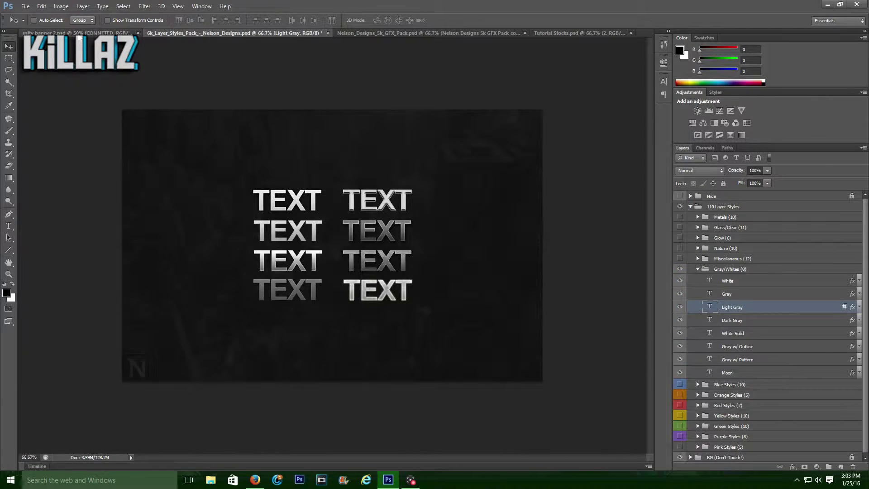
pyautogui.click(95, 33)
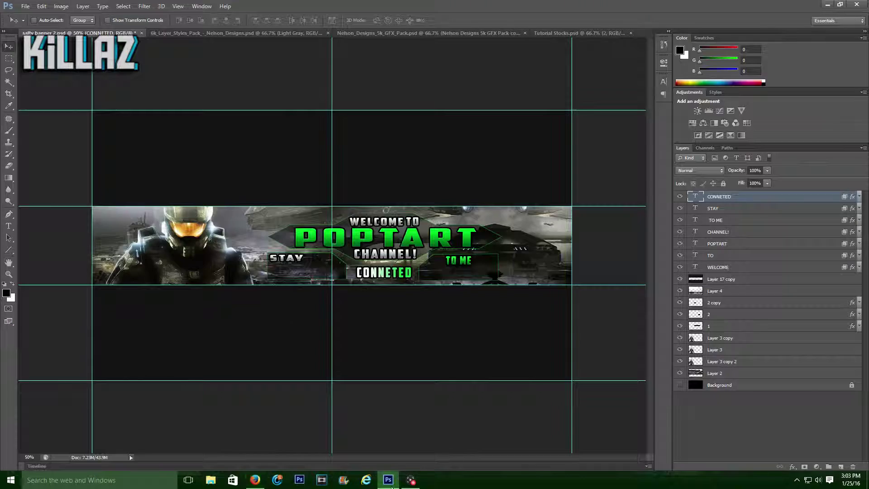
# Add the text GAMINGPOPTARTTV, scaled into the left link box below STAY, and give it the POPTART layer's style.
pyautogui.click(8, 225)
pyautogui.click(274, 270)
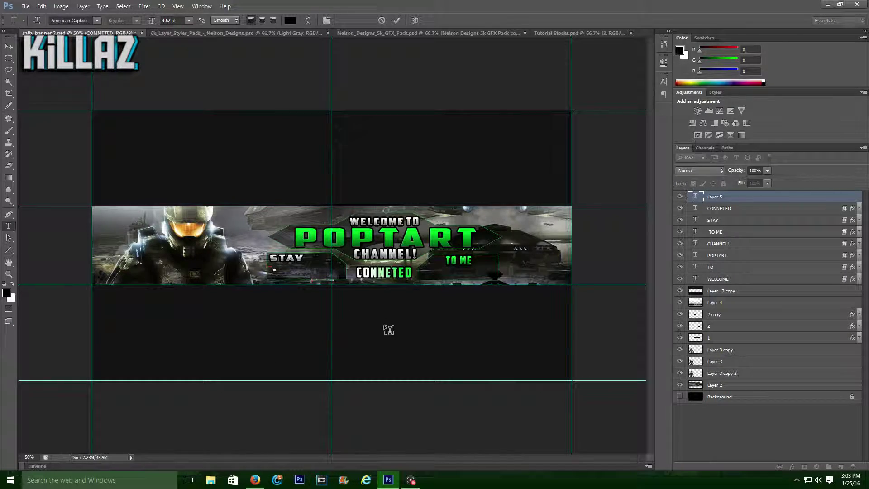
pyautogui.click(9, 46)
pyautogui.hotkey('ctrl', 't')
pyautogui.moveTo(282, 272); pyautogui.dragTo(339, 284)
pyautogui.press('v')
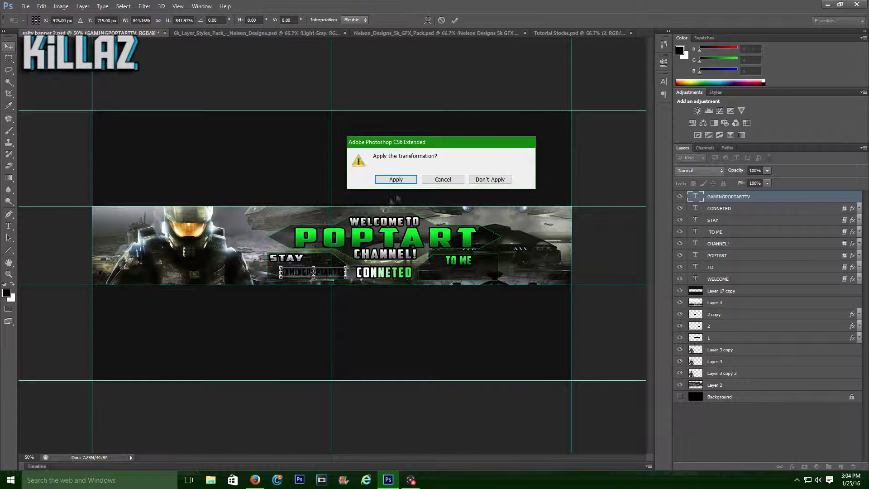
pyautogui.click(397, 178)
pyautogui.rightClick(727, 259)
pyautogui.click(751, 338)
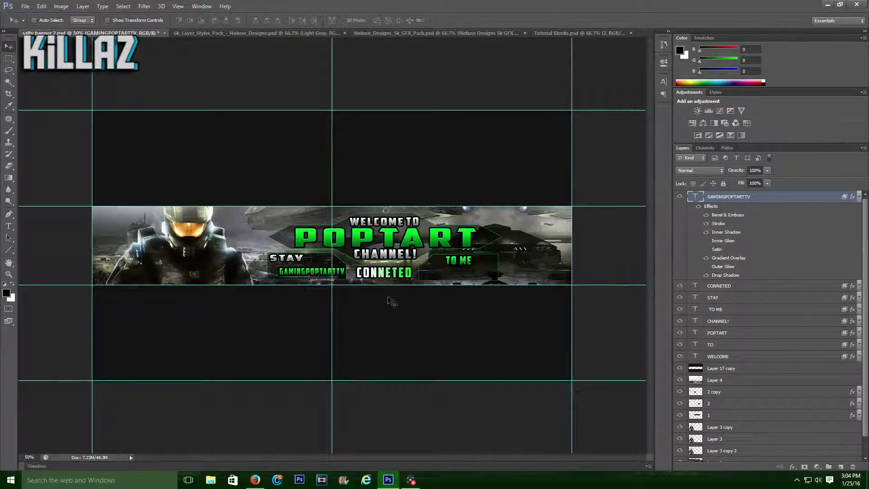
pyautogui.click(25, 6)
pyautogui.click(33, 23)
pyautogui.click(561, 89)
# Bring the Twitch logo from the 140+ 2D Logos folder of Nelson_Designs_5k_GFX_Pack.psd into the banner's left link box.
pyautogui.click(453, 33)
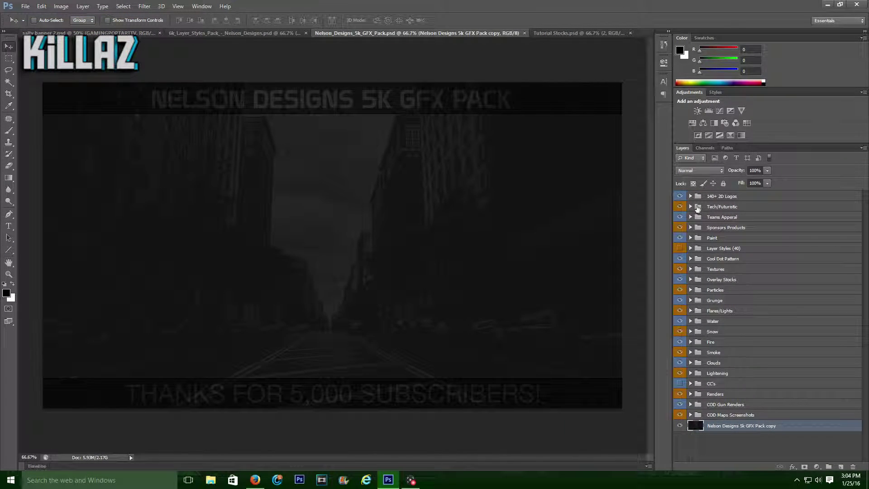
pyautogui.click(690, 195)
pyautogui.click(680, 206)
pyautogui.click(697, 206)
pyautogui.click(699, 264)
pyautogui.moveTo(314, 202); pyautogui.dragTo(271, 281)
# Scale the Twitch logo to about 57% width and 48% height and place it just before the GAMINGPOPTARTTV text.
pyautogui.hotkey('ctrl', 't')
pyautogui.press('Right')
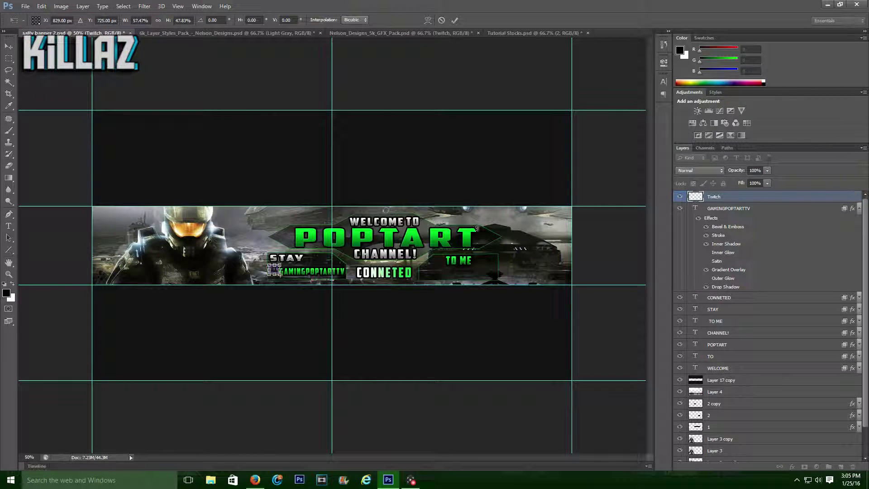
pyautogui.press('Return')
# Copy the CHANNEL! layer's style and paste it onto the Twitch logo layer.
pyautogui.click(858, 209)
pyautogui.rightClick(744, 221)
pyautogui.click(804, 258)
pyautogui.rightClick(773, 256)
pyautogui.click(691, 340)
pyautogui.rightClick(755, 199)
pyautogui.click(669, 284)
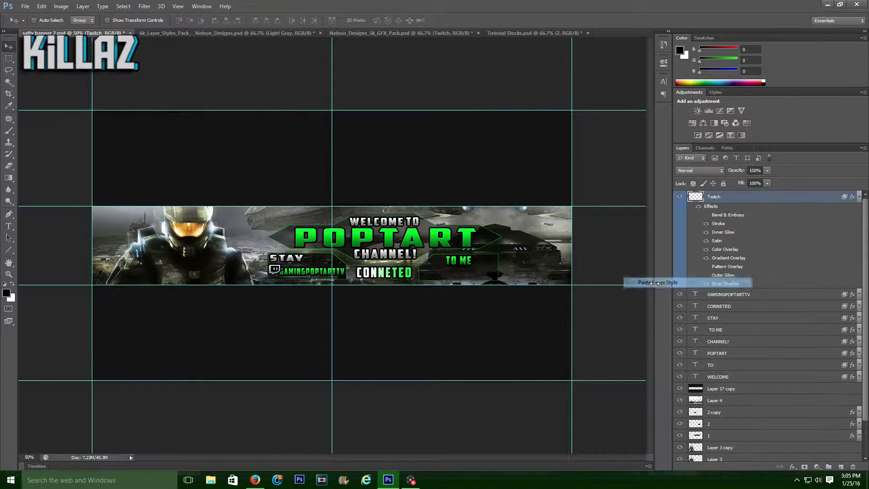
pyautogui.click(859, 196)
# Shrink the GAMINGPOPTARTTV text to about 87% width and 88% height beside the Twitch logo.
pyautogui.click(783, 208)
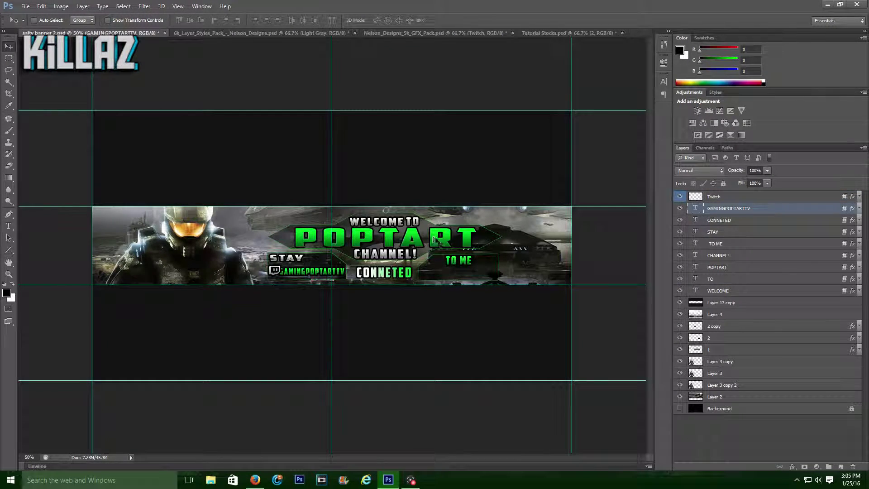
pyautogui.hotkey('ctrl', 't')
pyautogui.moveTo(344, 276); pyautogui.dragTo(341, 274)
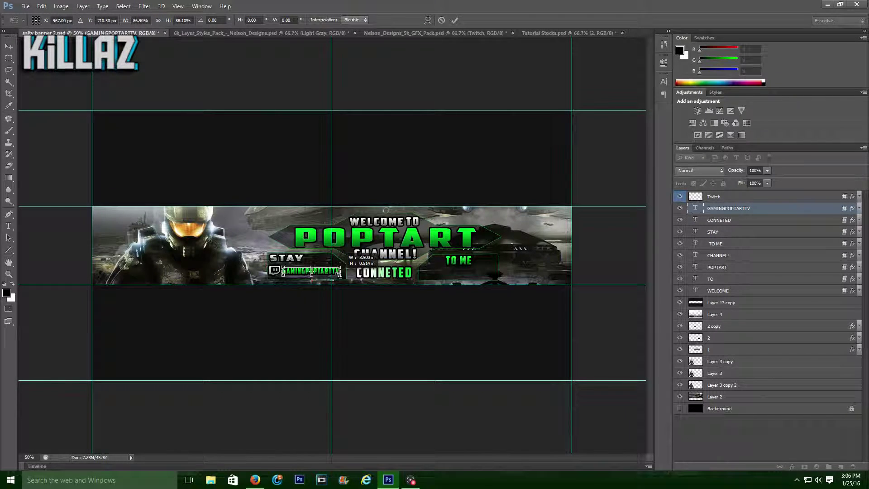
pyautogui.click(8, 46)
pyautogui.press('Return')
# Add a hyphen before GAMINGPOPTARTTV and scale the text to about 107% width to fill the left link box.
pyautogui.click(9, 227)
pyautogui.click(287, 271)
pyautogui.hotkey('ctrl', 't')
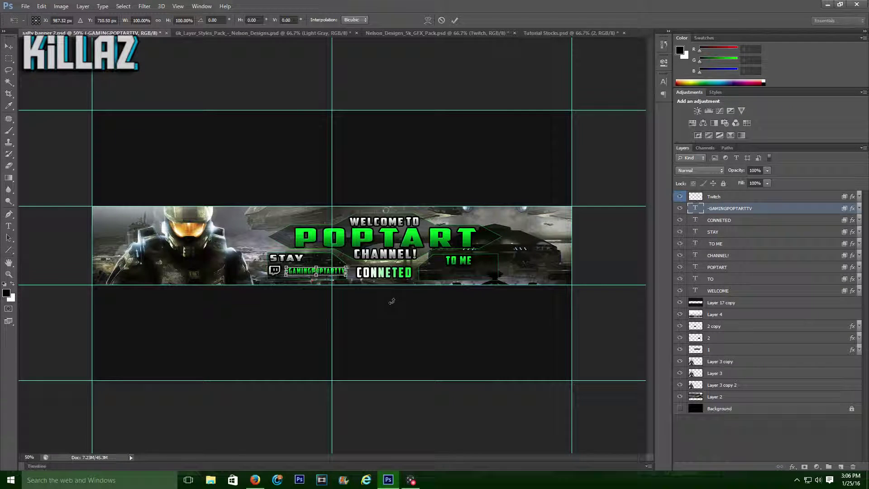
pyautogui.moveTo(346, 275); pyautogui.dragTo(350, 276)
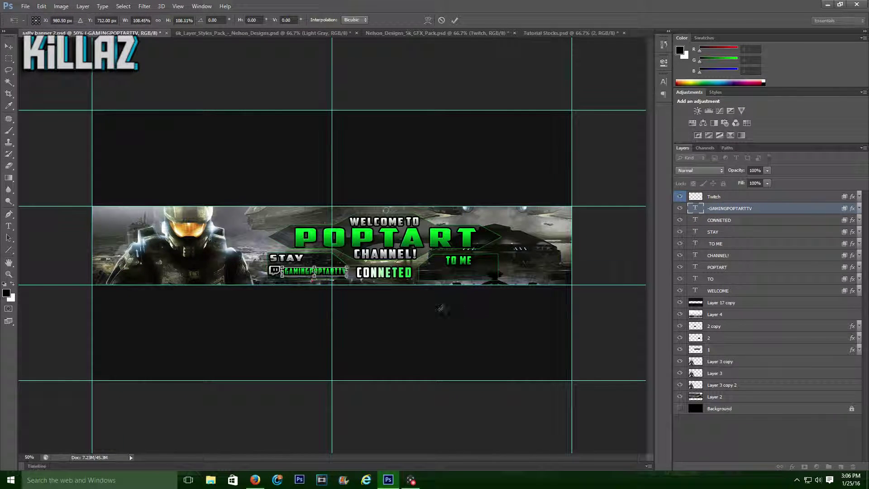
pyautogui.press('v')
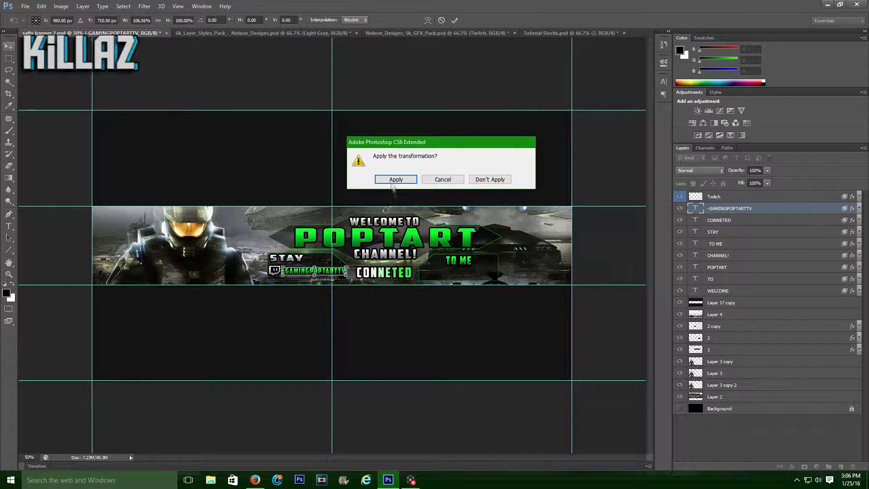
pyautogui.press('Return')
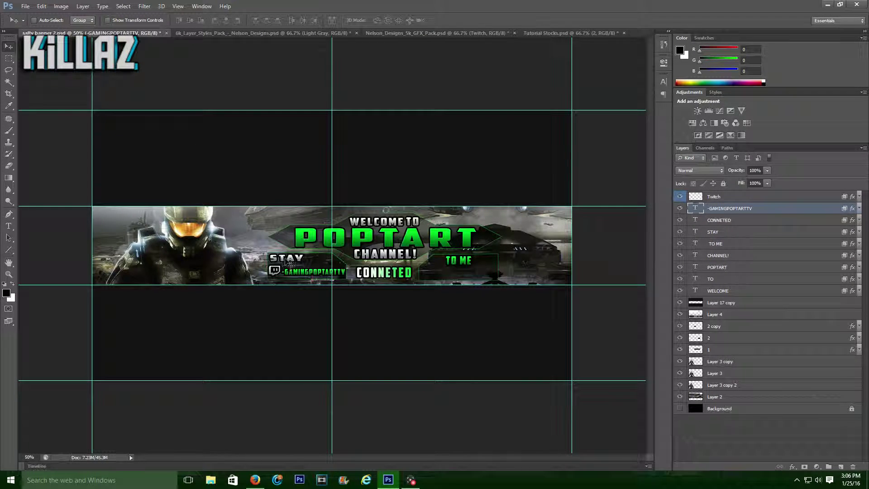
# Move the STAY text right so it sits centred above -GAMINGPOPTARTTV in the left link box.
pyautogui.click(715, 197)
pyautogui.click(706, 232)
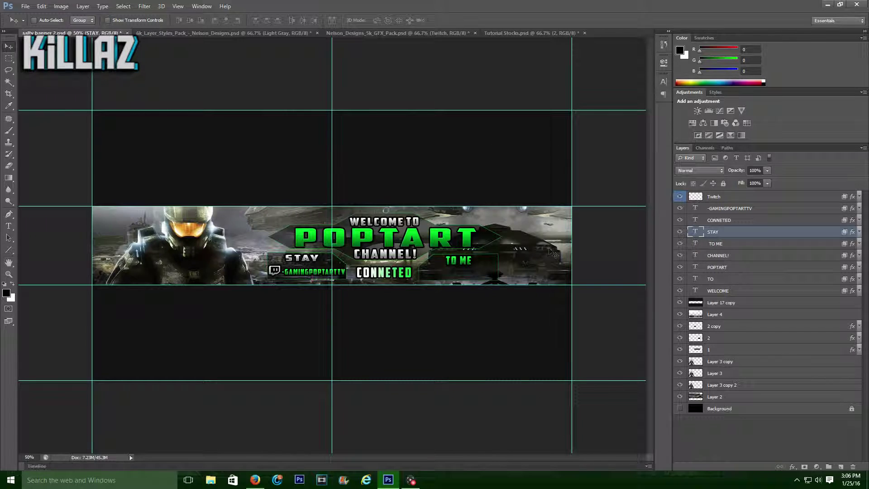
pyautogui.click(26, 6)
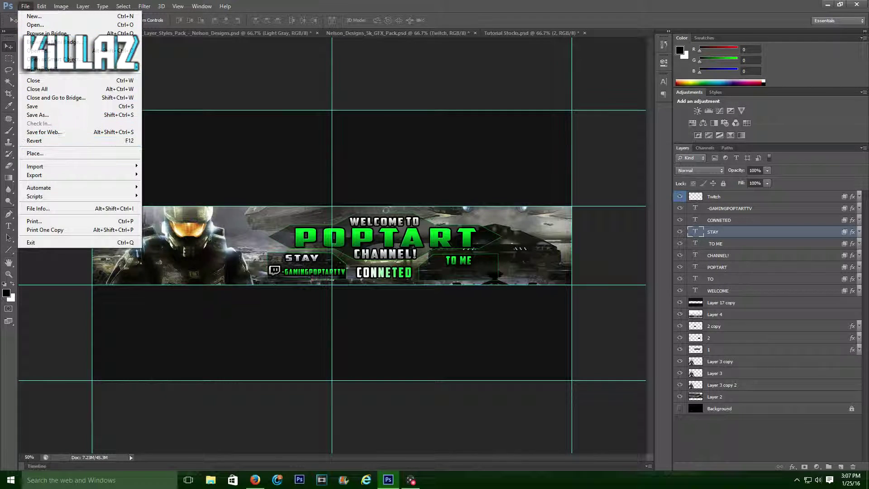
pyautogui.click(17, 165)
# Duplicate the -GAMINGPOPTARTTV text layer and move the copy into the right link box below TO ME.
pyautogui.press('t')
pyautogui.click(424, 270)
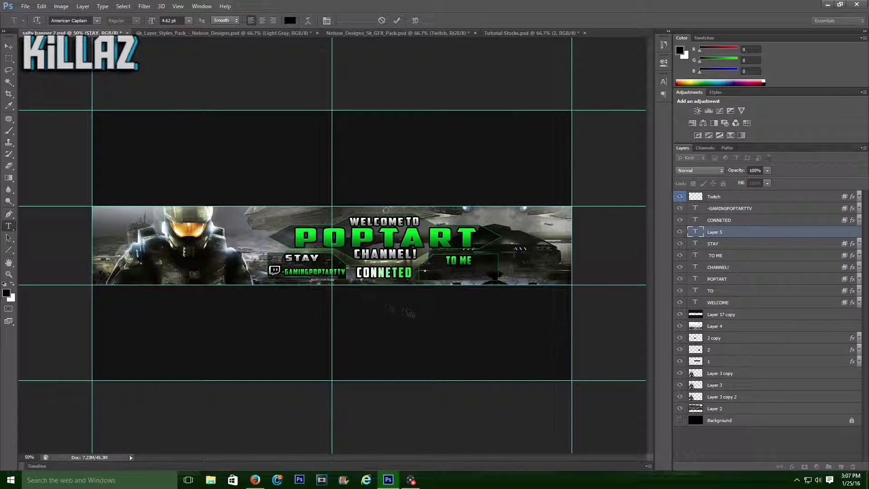
pyautogui.click(699, 209)
pyautogui.hotkey('ctrl', 'j')
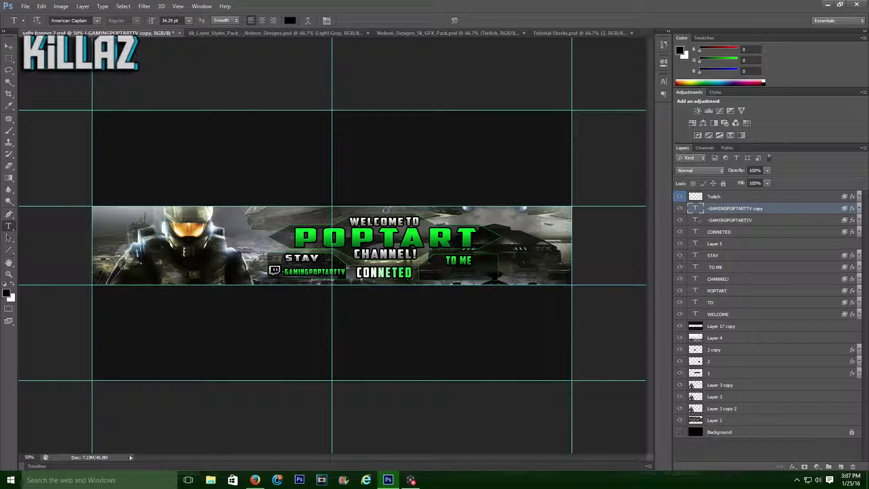
pyautogui.click(9, 47)
pyautogui.moveTo(300, 273); pyautogui.dragTo(451, 275)
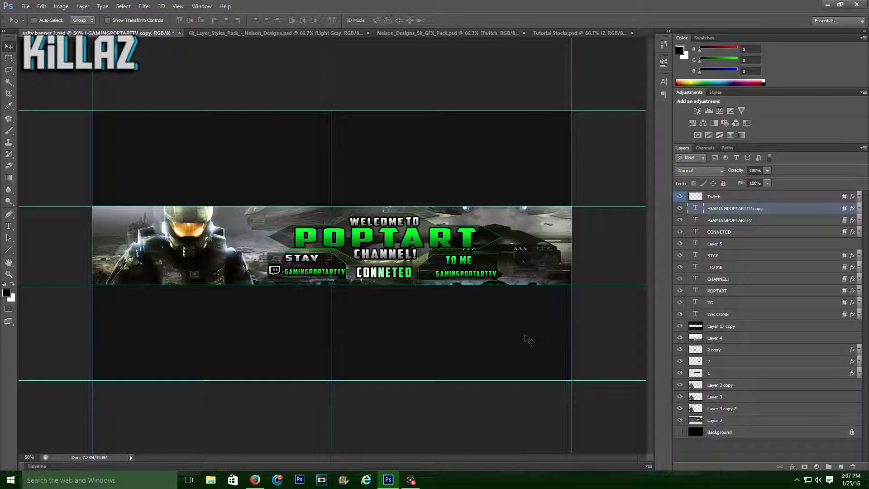
# Copy the WELCOME layer's style and paste it onto the -GAMINGPOPTARTTV copy layer.
pyautogui.click(741, 279)
pyautogui.rightClick(733, 291)
pyautogui.click(760, 338)
pyautogui.click(730, 276)
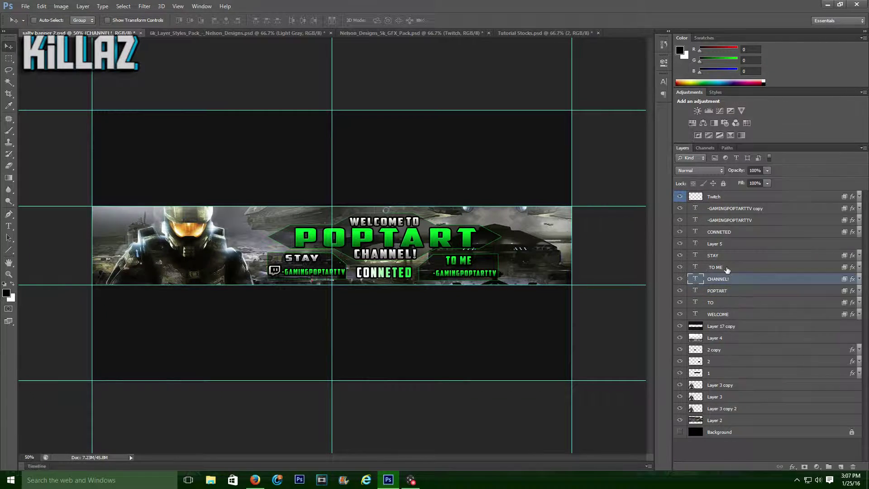
pyautogui.click(724, 314)
pyautogui.rightClick(724, 314)
pyautogui.click(749, 347)
pyautogui.click(758, 246)
pyautogui.click(765, 208)
pyautogui.rightClick(764, 208)
pyautogui.click(674, 347)
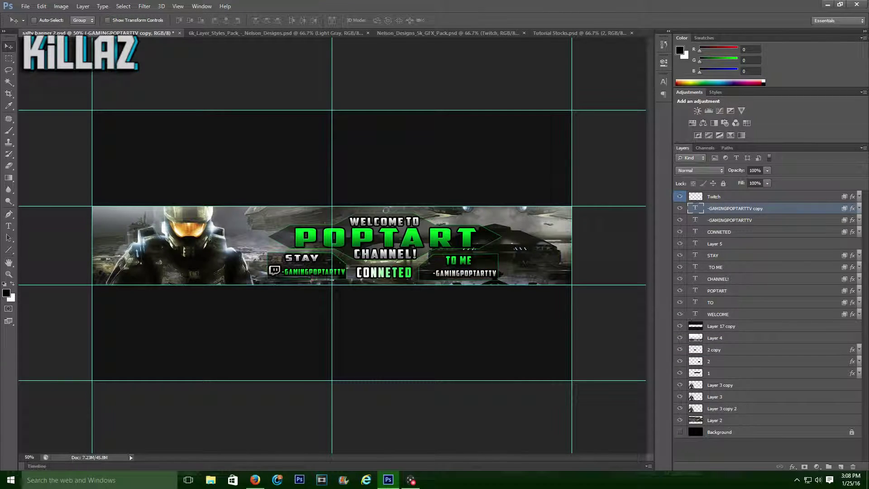
# Bring the Twitter logo from Nelson_Designs_5k_GFX_Pack.psd into the banner and scale it to fit before the text in the right link box.
pyautogui.click(331, 33)
pyautogui.click(424, 35)
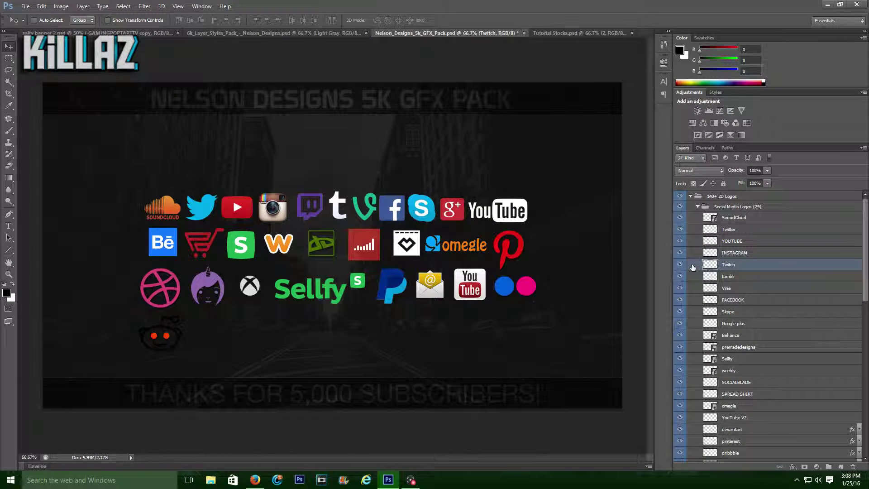
pyautogui.click(691, 228)
pyautogui.moveTo(207, 206); pyautogui.dragTo(428, 274)
pyautogui.hotkey('ctrl', 't')
pyautogui.press('v')
pyautogui.press('Return')
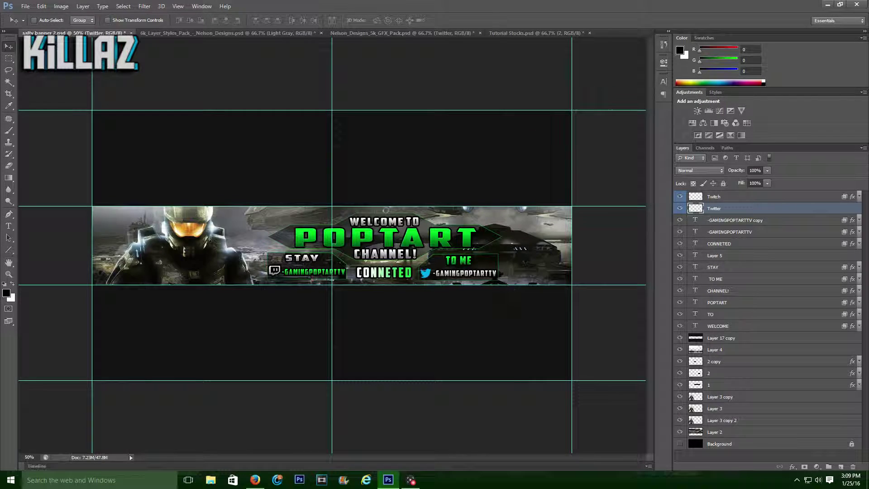
# Copy the POPTART layer's style and paste it onto the Twitter logo layer.
pyautogui.rightClick(749, 301)
pyautogui.click(679, 346)
pyautogui.rightClick(731, 208)
pyautogui.click(724, 279)
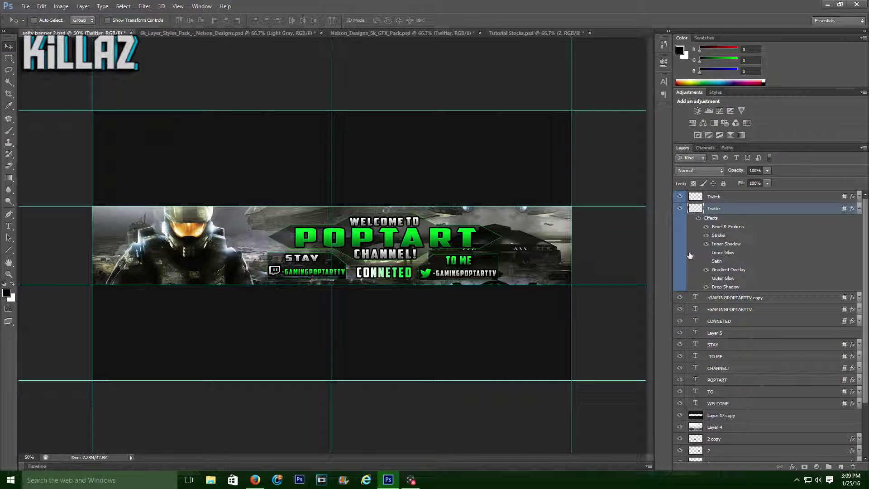
# Bring stock image 24 from Tutorial Stocks.psd into the banner and place Layer 17 copy at the top of the layer stack.
pyautogui.click(503, 33)
pyautogui.click(681, 239)
pyautogui.click(691, 217)
pyautogui.click(690, 228)
pyautogui.click(690, 228)
pyautogui.click(691, 207)
pyautogui.click(691, 207)
pyautogui.click(691, 197)
pyautogui.click(680, 207)
pyautogui.moveTo(349, 215); pyautogui.dragTo(464, 299)
pyautogui.click(859, 220)
pyautogui.moveTo(724, 208)
pyautogui.mouseDown()
pyautogui.moveTo(732, 345)
pyautogui.moveTo(733, 199)
pyautogui.mouseUp()
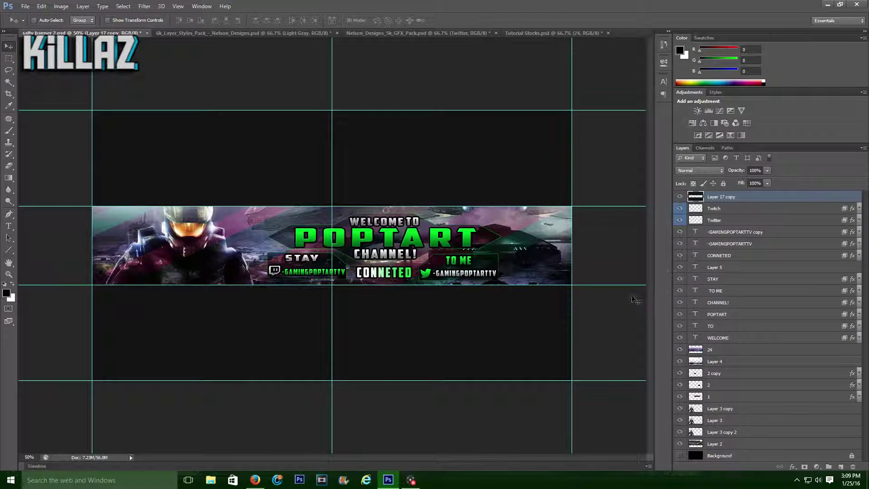
# Set the stock image layer 24 to the Overlay blend mode at 100% opacity.
pyautogui.click(733, 350)
pyautogui.click(699, 170)
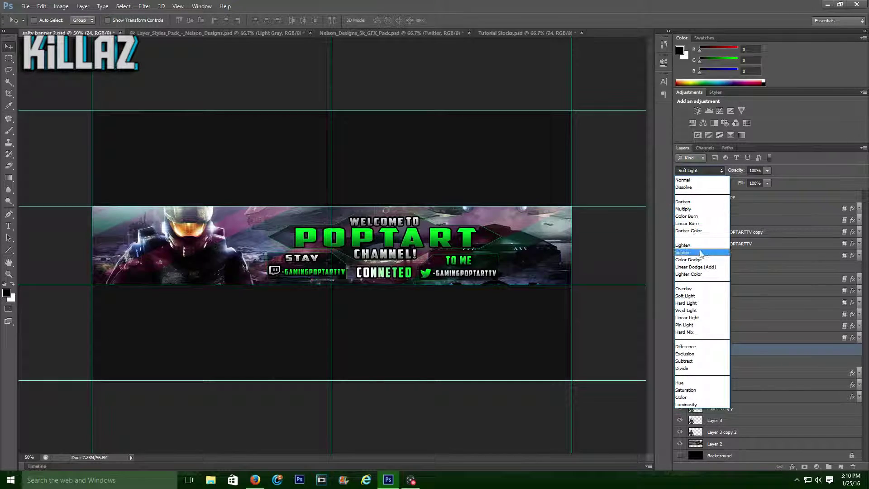
pyautogui.click(707, 292)
pyautogui.click(767, 171)
pyautogui.moveTo(768, 182)
pyautogui.mouseDown()
pyautogui.moveTo(744, 183)
pyautogui.moveTo(769, 183)
pyautogui.mouseUp()
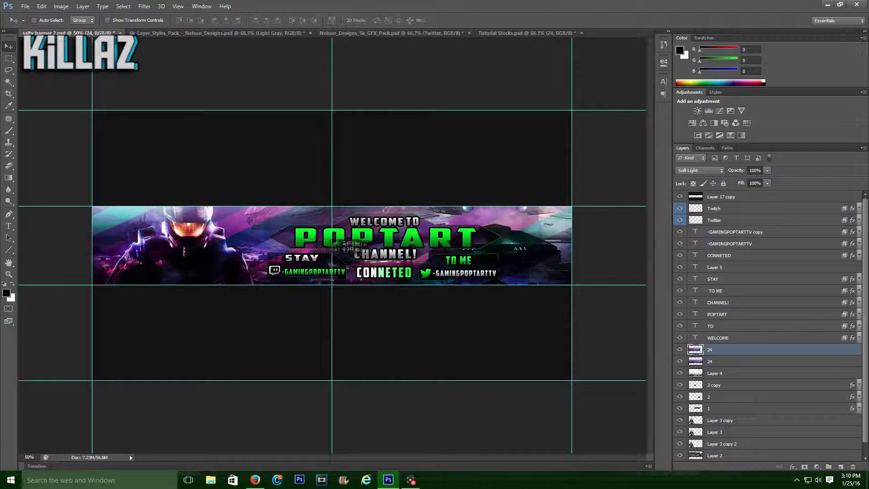
# Position the upper 24 layer over the whole banner strip and flip it horizontally.
pyautogui.moveTo(368, 256); pyautogui.dragTo(369, 259)
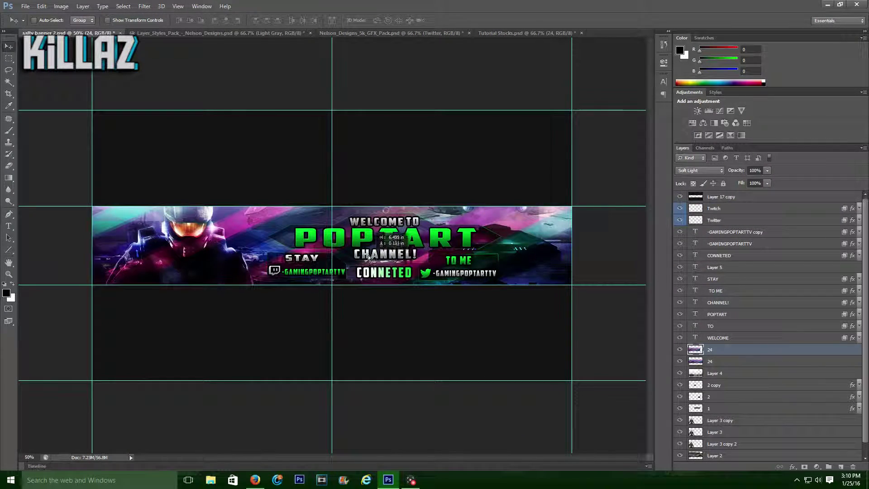
pyautogui.click(31, 7)
pyautogui.moveTo(41, 6)
pyautogui.moveTo(84, 184)
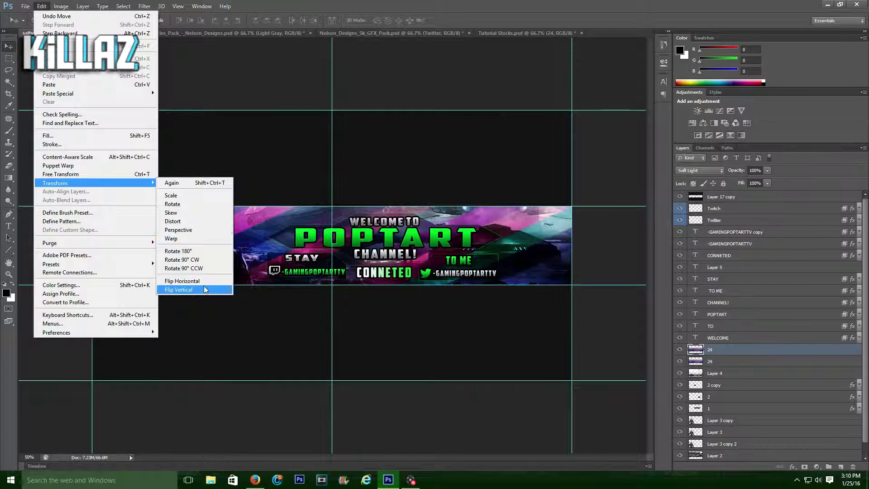
pyautogui.click(207, 282)
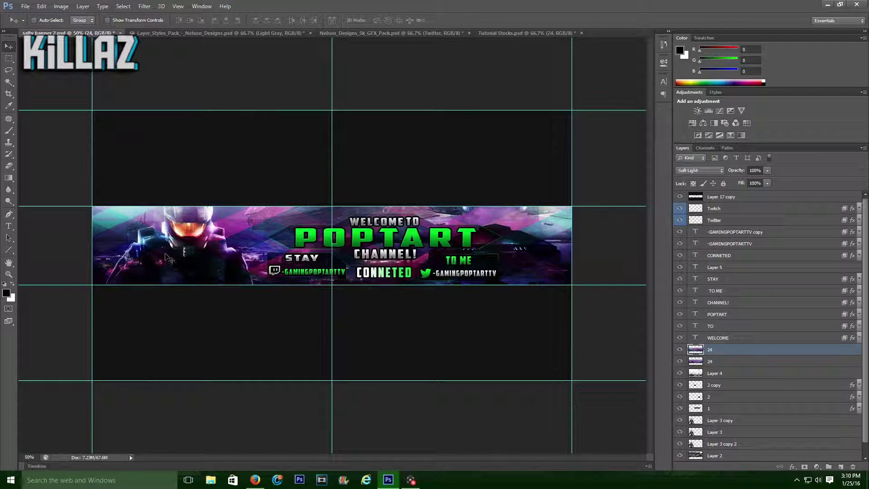
# Lower the upper 24 layer's opacity and set the lower 24 layer's opacity to 53%.
pyautogui.click(767, 170)
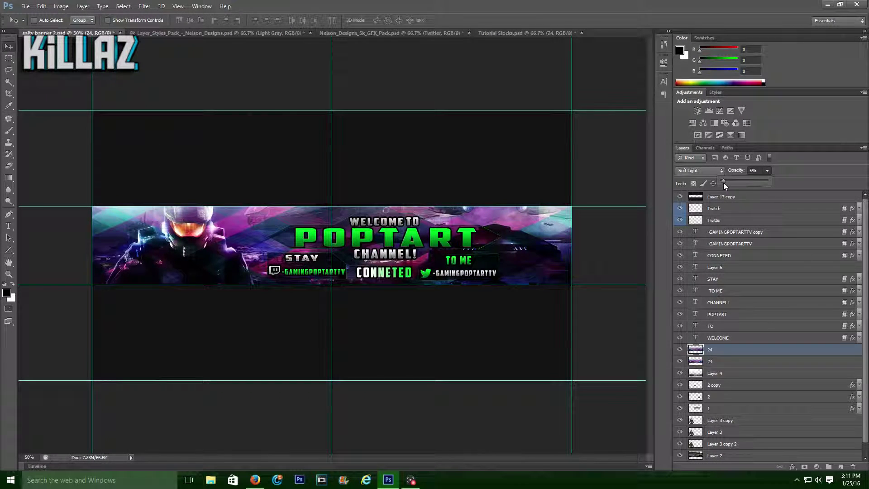
pyautogui.click(733, 361)
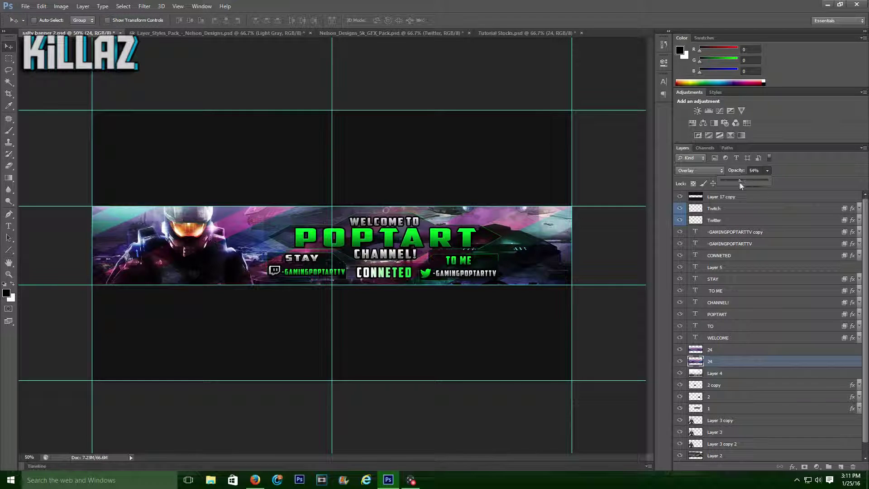
pyautogui.moveTo(740, 183); pyautogui.dragTo(741, 182)
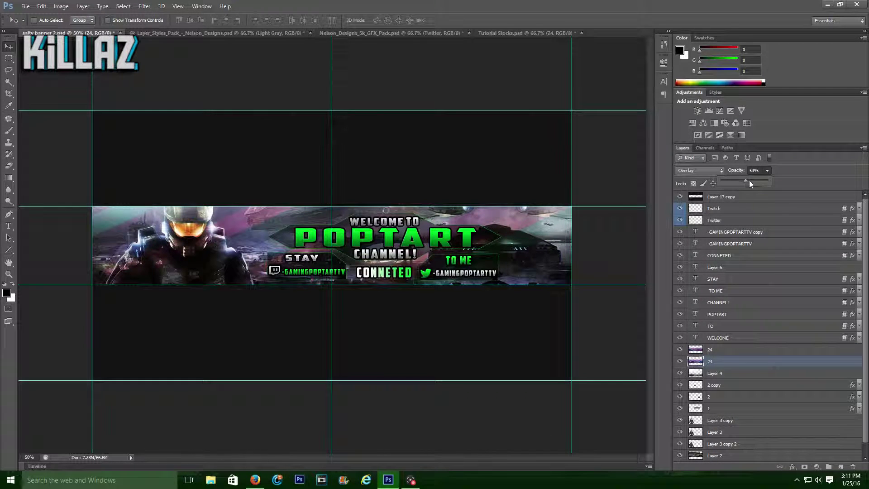
# Add stock image 31 from Tutorial Stocks.psd between the two 24 layers and position it over the banner strip.
pyautogui.click(390, 33)
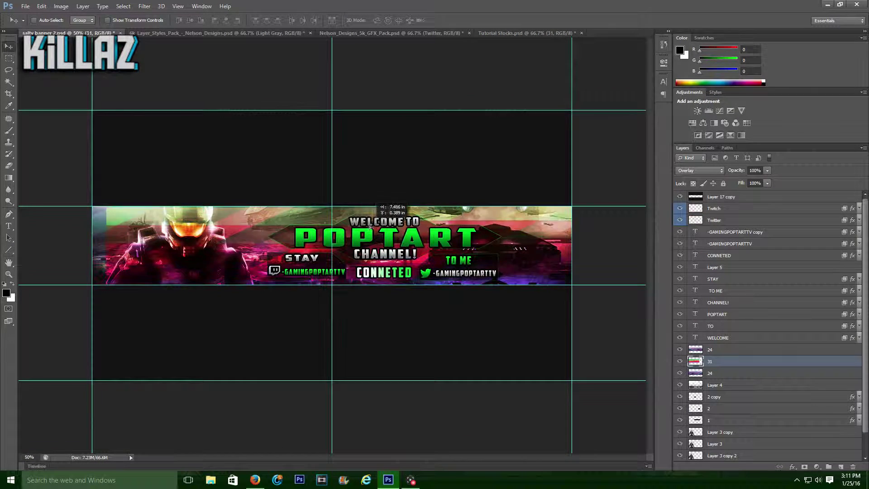
pyautogui.moveTo(370, 226); pyautogui.dragTo(363, 259)
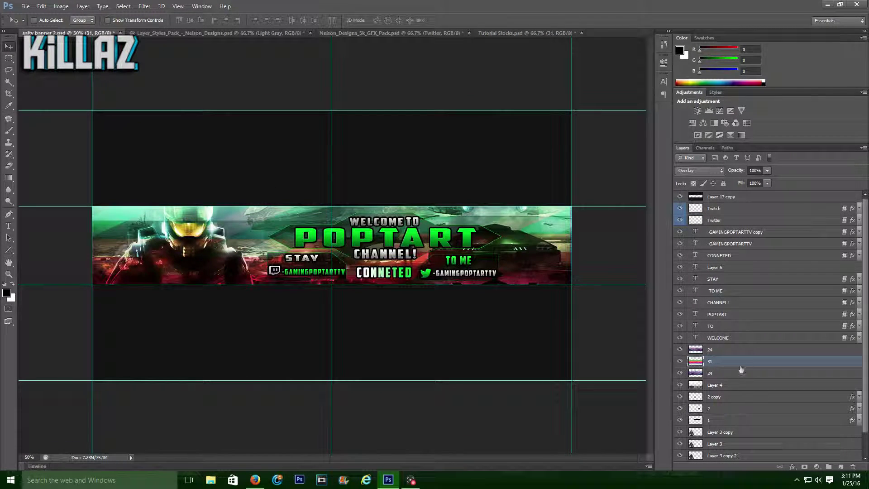
pyautogui.click(682, 373)
pyautogui.click(683, 373)
# Merge layers 24, 31 and 24 into one and set the result to Soft Light at 81% opacity.
pyautogui.click(718, 375)
pyautogui.keyDown('shift'); pyautogui.click(726, 353); pyautogui.keyUp('shift')
pyautogui.hotkey('ctrl', 'e')
pyautogui.moveTo(726, 351); pyautogui.dragTo(727, 278)
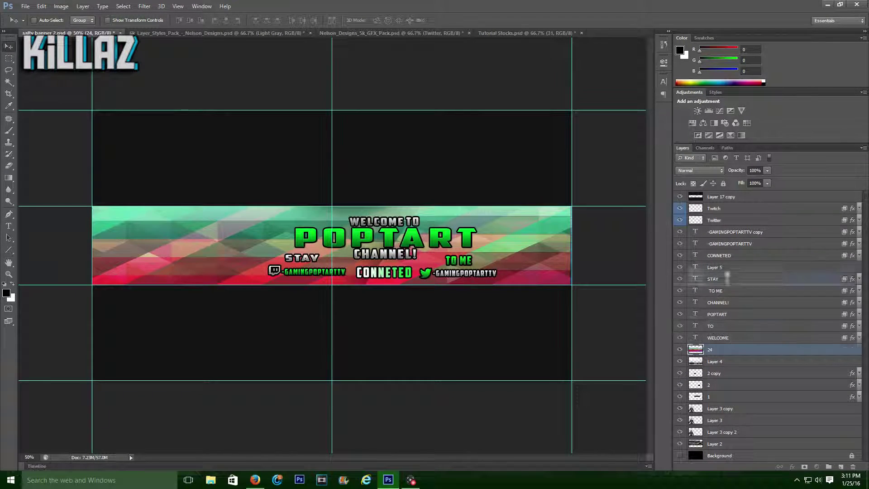
pyautogui.click(719, 171)
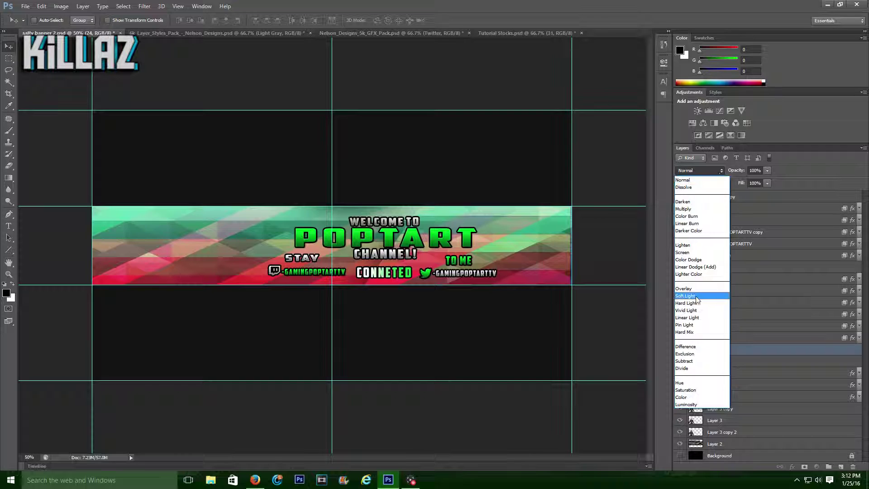
pyautogui.click(697, 296)
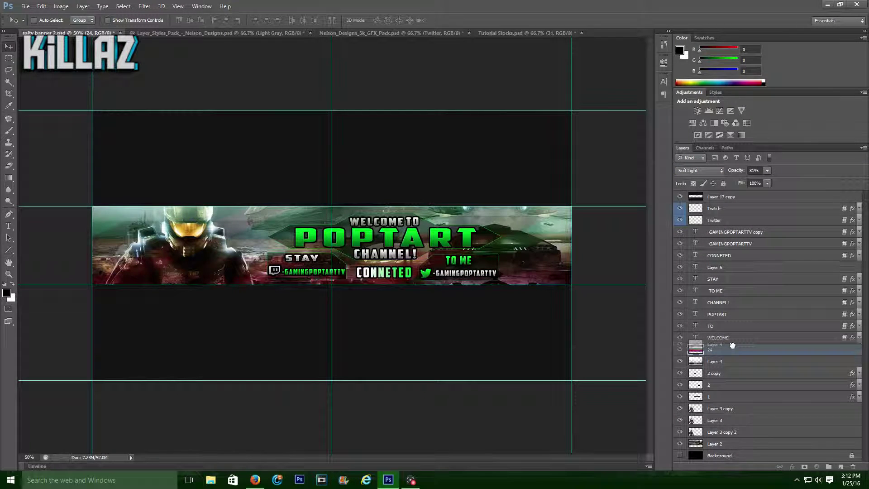
# Reorder the stack so layers 24 and Layer 4 lie beneath all the soldier layers, just above Layer 2.
pyautogui.moveTo(726, 362); pyautogui.dragTo(731, 343)
pyautogui.moveTo(740, 383)
pyautogui.mouseDown()
pyautogui.moveTo(740, 356)
pyautogui.moveTo(740, 367)
pyautogui.mouseUp()
pyautogui.click(744, 433)
pyautogui.moveTo(743, 432); pyautogui.dragTo(742, 403)
pyautogui.click(737, 444)
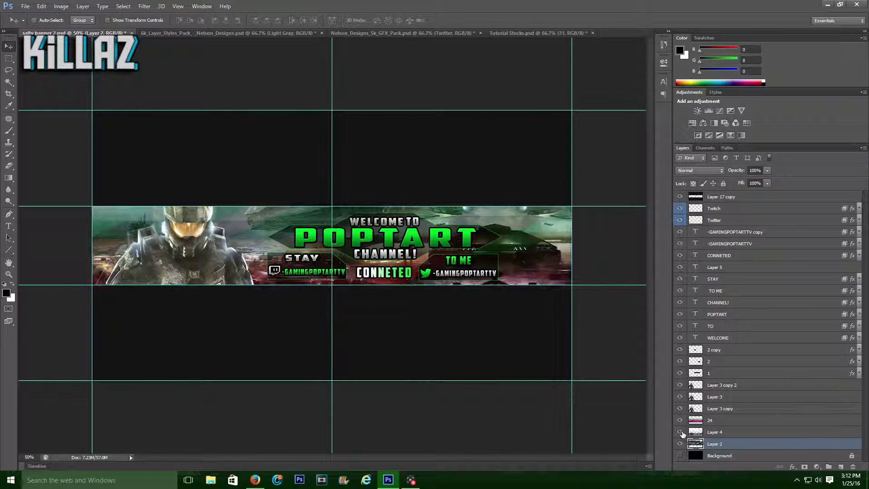
# Duplicate the soldier's Layer 3 and set the copy's blend mode to Overlay.
pyautogui.click(733, 409)
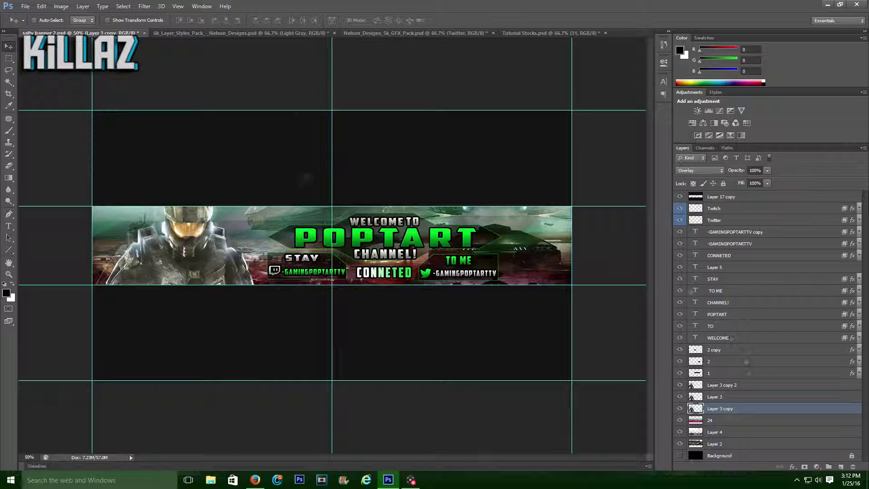
pyautogui.click(764, 400)
pyautogui.click(749, 387)
pyautogui.click(750, 398)
pyautogui.click(749, 409)
pyautogui.click(727, 398)
pyautogui.hotkey('ctrl', 'j')
pyautogui.click(699, 170)
pyautogui.click(684, 288)
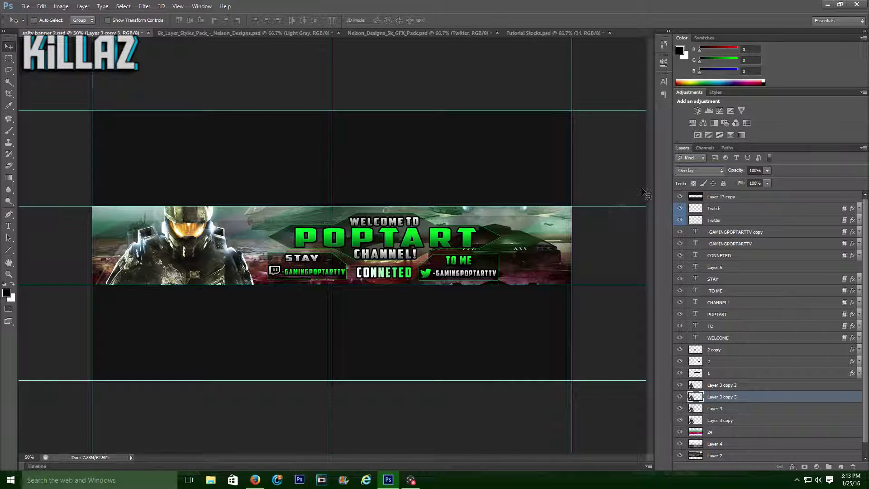
# Create a new layer named brushes 2 directly above Layer 3 copy 3.
pyautogui.click(258, 34)
pyautogui.click(133, 34)
pyautogui.hotkey('ctrl', 'j')
pyautogui.hotkey('ctrl', 'shift', 'n')
pyautogui.write('brushes 2')
pyautogui.press('Return')
# Brush soft white light along the banner's edges on the brushes 2 layer and set its blend mode to Overlay.
pyautogui.press('i')
pyautogui.click(6, 293)
pyautogui.press('Return')
pyautogui.press('x')
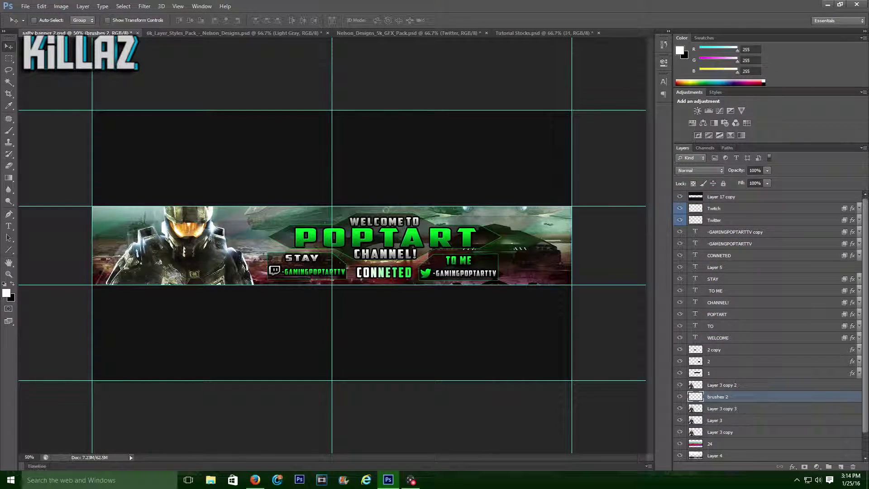
pyautogui.press('b')
pyautogui.click(699, 170)
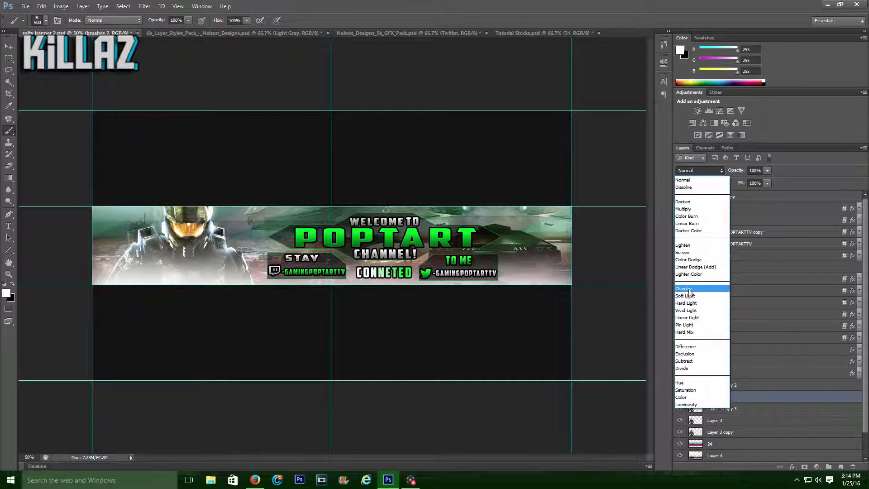
pyautogui.click(692, 291)
pyautogui.moveTo(507, 195); pyautogui.dragTo(564, 199)
pyautogui.click(699, 170)
pyautogui.click(692, 291)
pyautogui.click(9, 47)
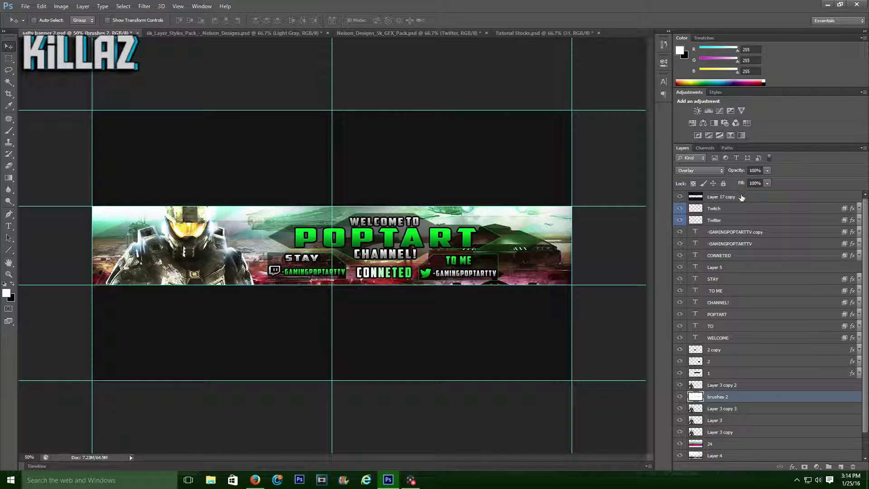
# Create a layer named brushes 3 above brushes 2, brush white light along the banner's top, and set it to Overlay.
pyautogui.hotkey('ctrl', 'z')
pyautogui.hotkey('ctrl', 'shift', 'n')
pyautogui.write('brushes 3')
pyautogui.press('Return')
pyautogui.press('b')
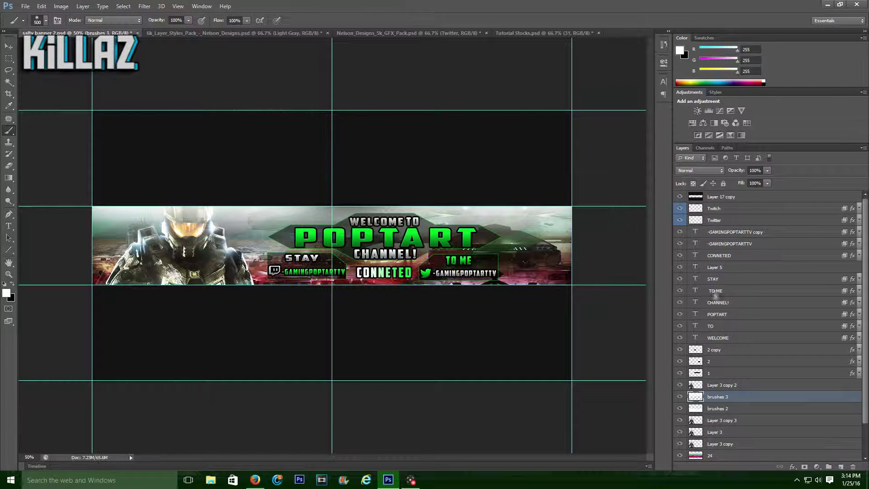
pyautogui.click(695, 294)
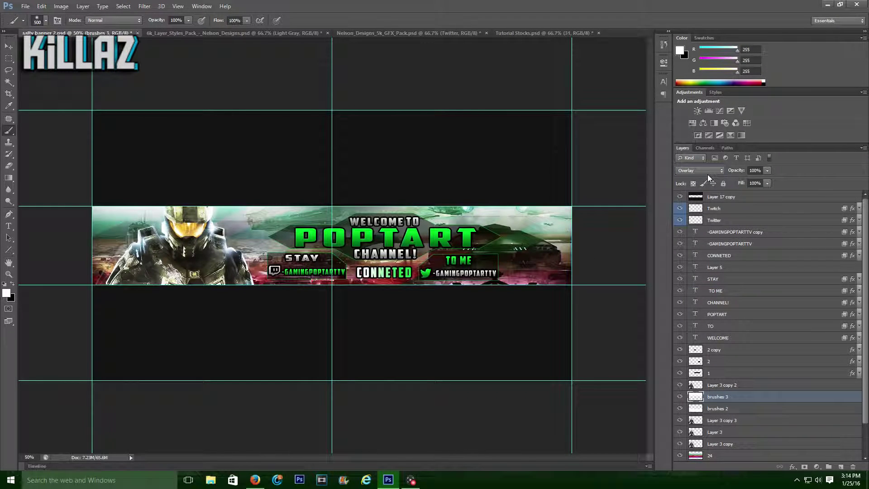
pyautogui.click(8, 47)
# Duplicate the soldier's Layer 3 and set the copy's blend mode to Soft Light.
pyautogui.click(724, 432)
pyautogui.hotkey('ctrl', 'j')
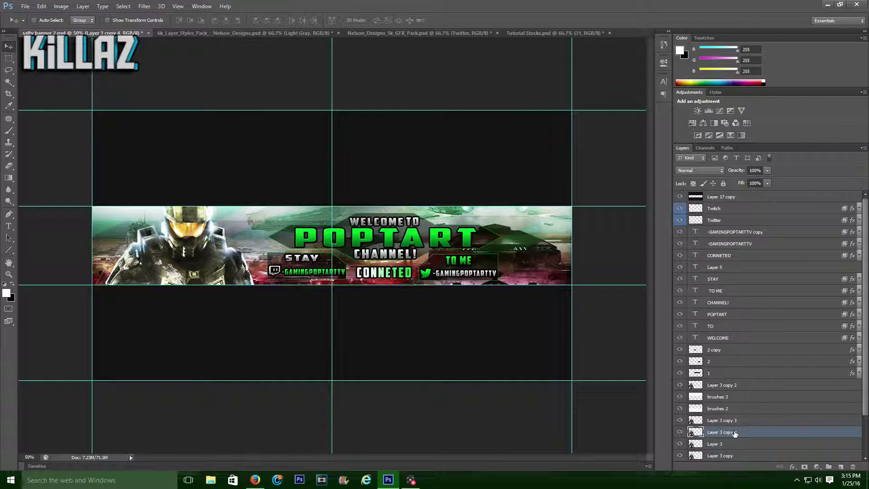
pyautogui.click(699, 170)
pyautogui.click(704, 291)
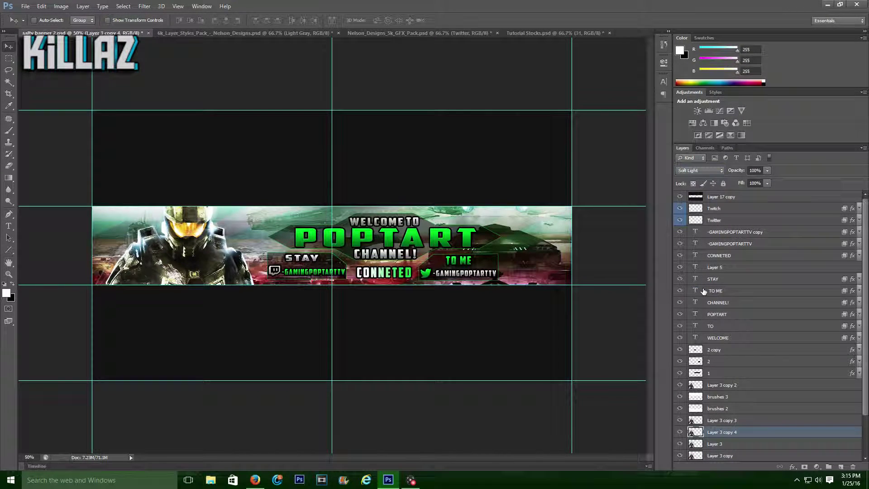
# Add a black Outer Glow to Layer 3 copy 4 in Overlay mode at 75% opacity with an enlarged size.
pyautogui.doubleClick(773, 437)
pyautogui.click(634, 266)
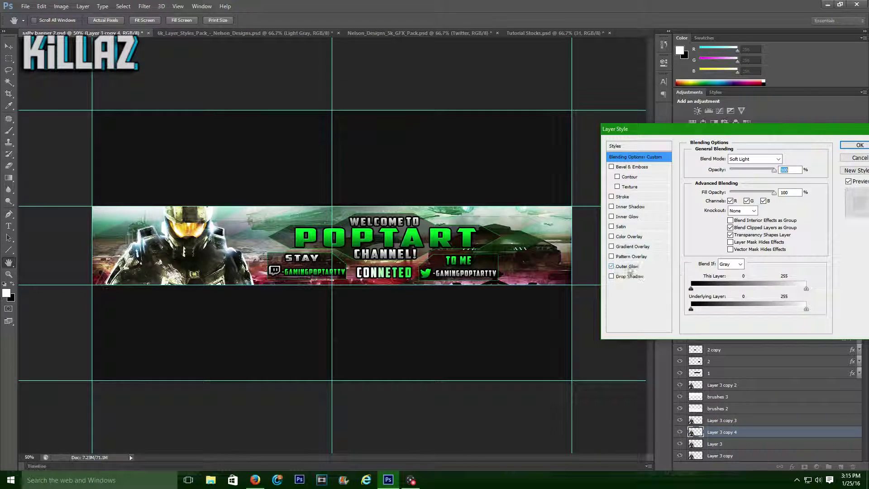
pyautogui.click(758, 190)
pyautogui.moveTo(482, 205); pyautogui.dragTo(479, 319)
pyautogui.click(694, 199)
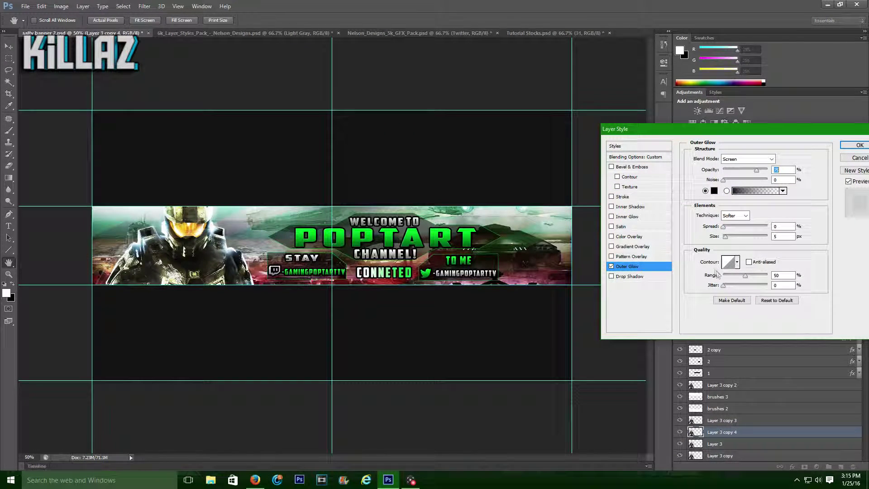
pyautogui.click(739, 160)
pyautogui.click(734, 168)
pyautogui.click(737, 159)
pyautogui.click(732, 276)
pyautogui.moveTo(736, 227)
pyautogui.mouseDown()
pyautogui.moveTo(712, 226)
pyautogui.moveTo(732, 240)
pyautogui.mouseUp()
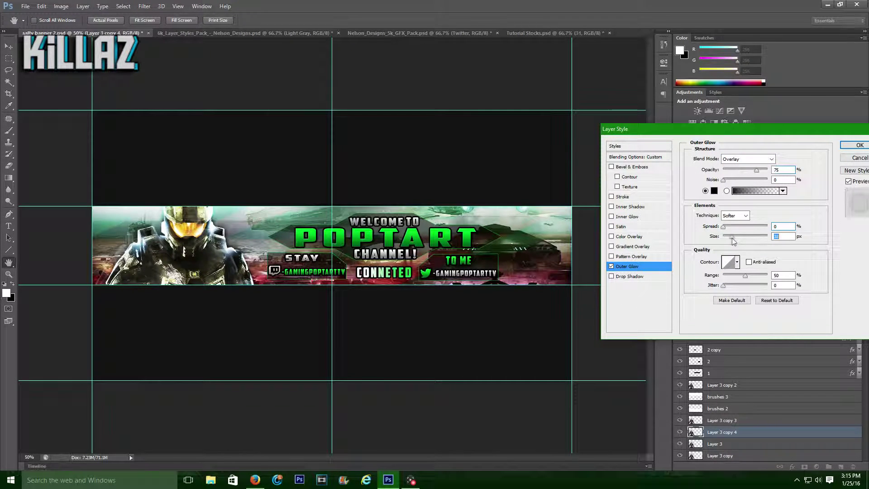
pyautogui.press('Return')
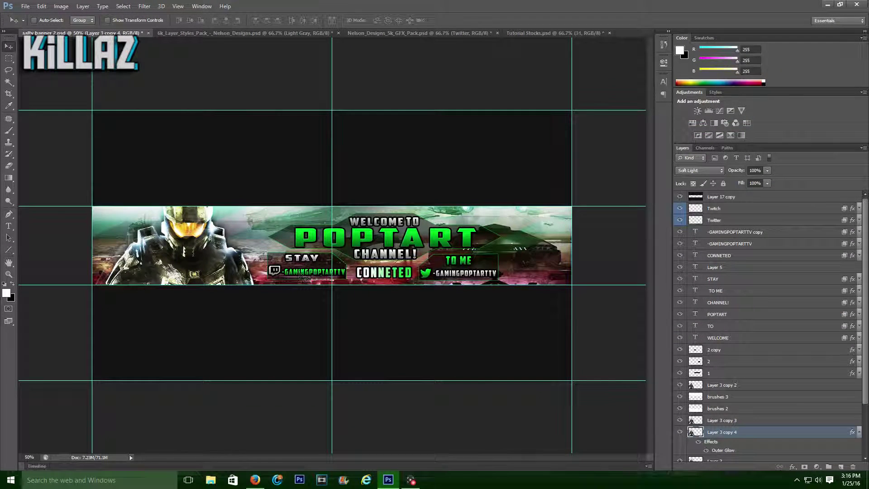
# Hide the banner's colour layer 24, and in the Nelson Designs GFX pack hide Social Media Logos and collapse the 140+ 2D Logos group.
pyautogui.scroll(-3, 864, 280)
pyautogui.click(680, 420)
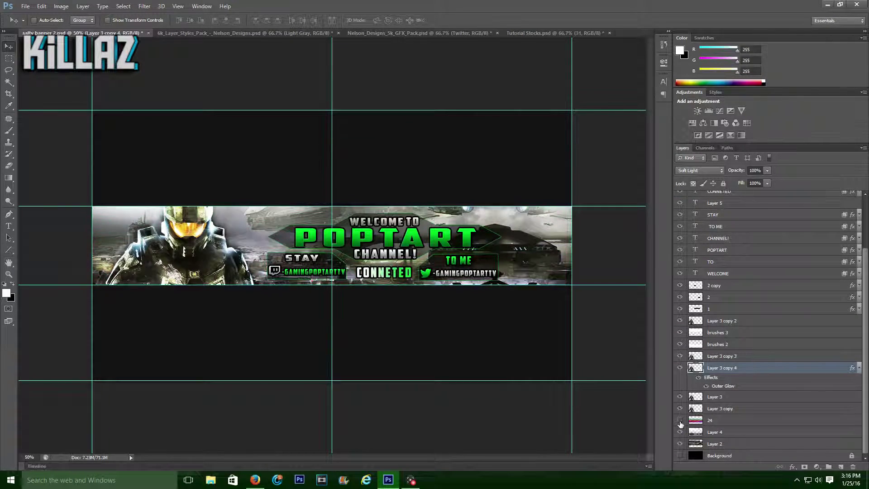
pyautogui.click(362, 33)
pyautogui.scroll(-3, 851, 358)
pyautogui.click(690, 236)
pyautogui.scroll(12, 693, 238)
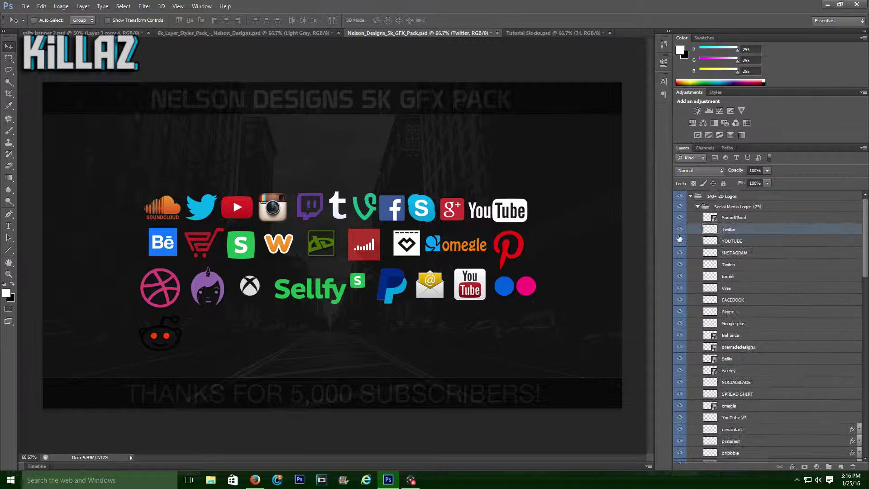
pyautogui.click(680, 207)
pyautogui.click(697, 207)
pyautogui.click(691, 196)
# Preview the first Tech/Futuristic elements in the pack and place element 4 over the soldier area of the banner.
pyautogui.click(678, 220)
pyautogui.click(678, 219)
pyautogui.click(678, 230)
pyautogui.click(678, 230)
pyautogui.click(680, 241)
pyautogui.click(680, 244)
pyautogui.click(679, 253)
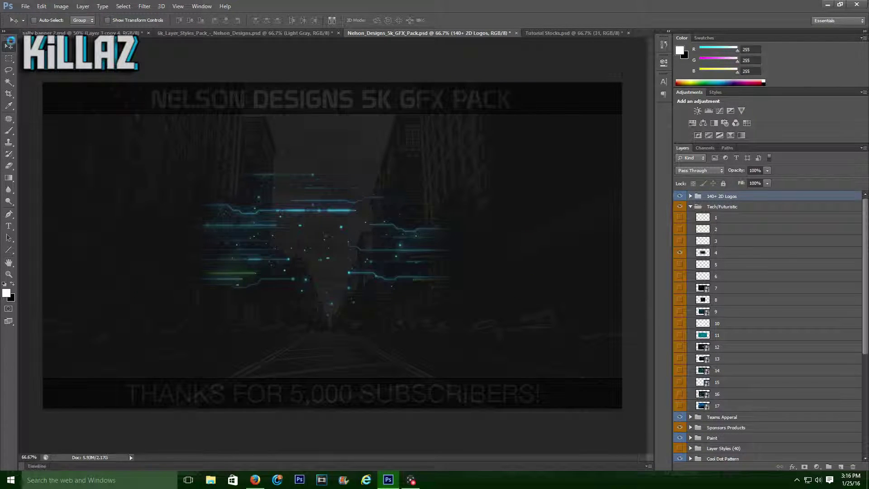
pyautogui.moveTo(714, 252); pyautogui.dragTo(293, 227)
pyautogui.moveTo(216, 208); pyautogui.dragTo(164, 214)
# Duplicate tech element 4 twice and move a copy to the banner's right side.
pyautogui.hotkey('ctrl', 'j')
pyautogui.hotkey('ctrl', 'j')
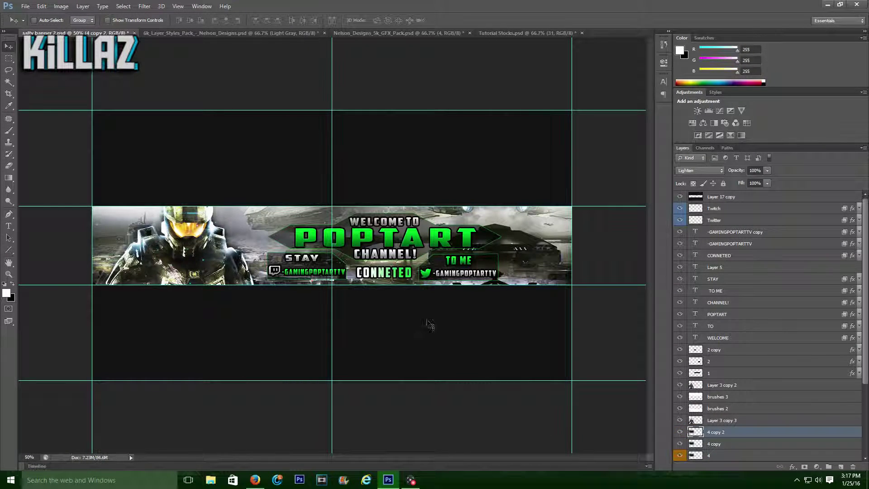
pyautogui.click(728, 444)
pyautogui.moveTo(235, 244); pyautogui.dragTo(514, 240)
# Examine the Tech/Futuristic elements 4 to 9 in the Nelson Designs GFX pack to choose another background texture.
pyautogui.click(497, 34)
pyautogui.click(439, 34)
pyautogui.click(679, 253)
pyautogui.click(680, 264)
pyautogui.click(680, 265)
pyautogui.click(679, 288)
pyautogui.click(680, 288)
pyautogui.click(681, 289)
pyautogui.click(680, 299)
pyautogui.click(680, 289)
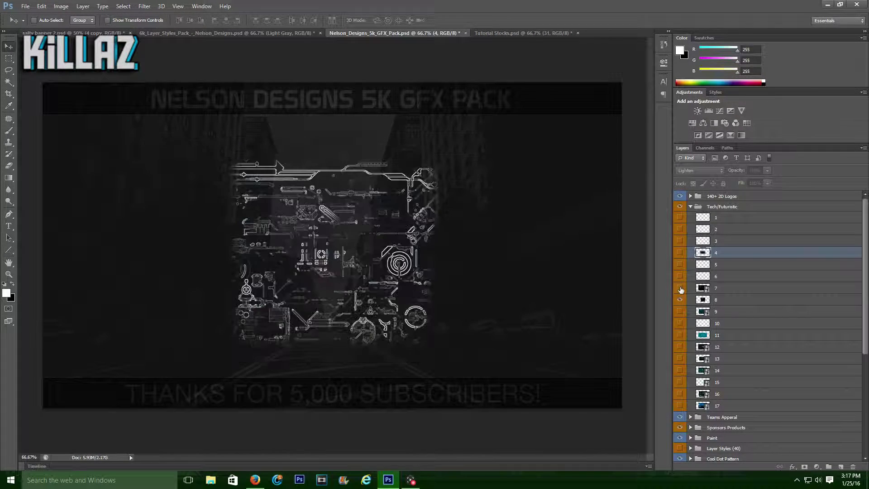
pyautogui.click(681, 289)
pyautogui.click(680, 312)
pyautogui.click(680, 300)
pyautogui.click(682, 289)
# Bring binary-code element 9 into the banner, duplicate it, and set layer 9 and its copy to Overlay.
pyautogui.moveTo(400, 270); pyautogui.dragTo(508, 244)
pyautogui.hotkey('ctrl', 'j')
pyautogui.click(700, 170)
pyautogui.click(692, 289)
pyautogui.click(710, 455)
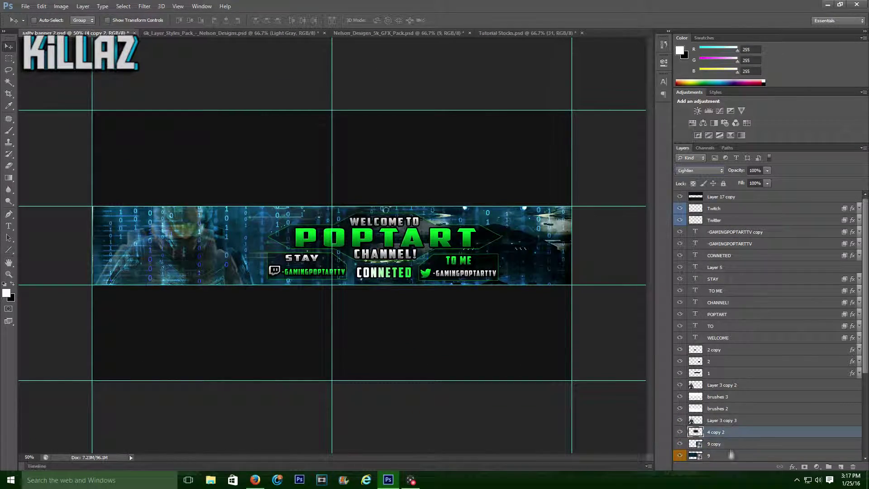
pyautogui.click(699, 170)
pyautogui.click(691, 290)
# Reorder the stack so Layer 3 copy, Layer 3 and Layer 3 copy 4 sit above all the tech element layers.
pyautogui.scroll(-5, 745, 446)
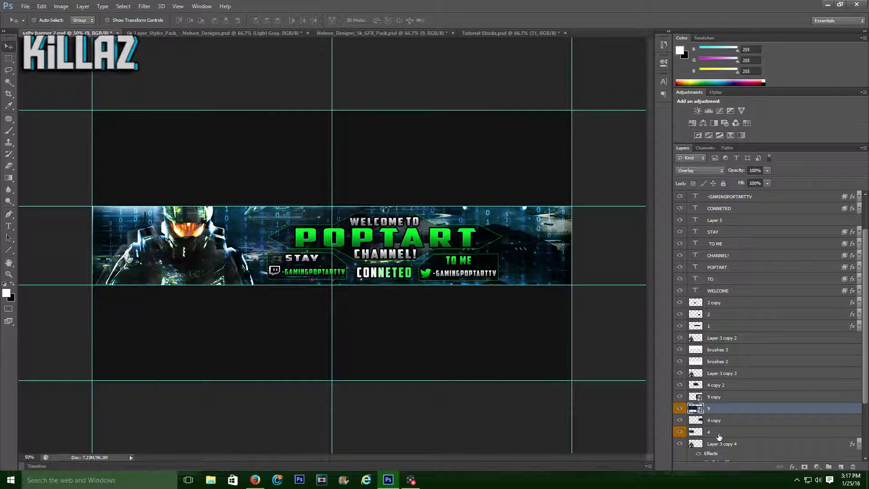
pyautogui.click(828, 409)
pyautogui.click(859, 408)
pyautogui.click(751, 433)
pyautogui.moveTo(745, 410); pyautogui.dragTo(749, 345)
pyautogui.moveTo(757, 432); pyautogui.dragTo(756, 367)
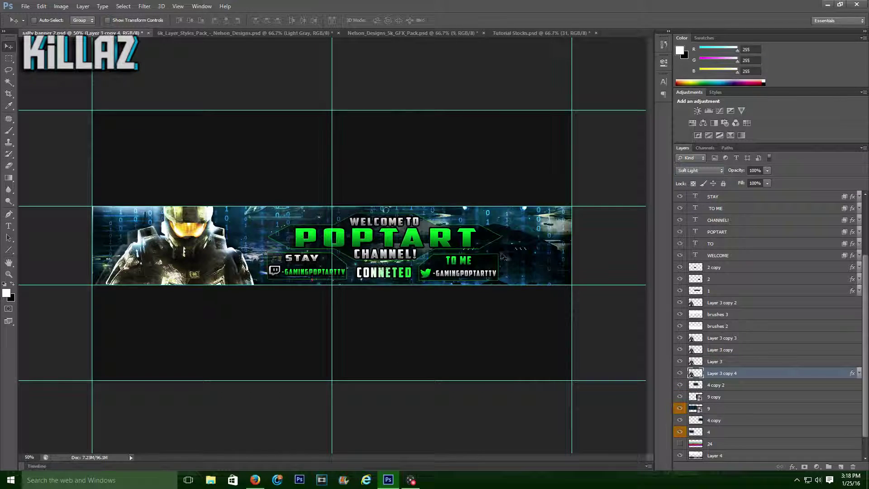
# Adjust the opacity of the soldier's Layer 3 copy 4 and set tech layer 9 to 68% opacity.
pyautogui.moveTo(767, 170); pyautogui.dragTo(759, 184)
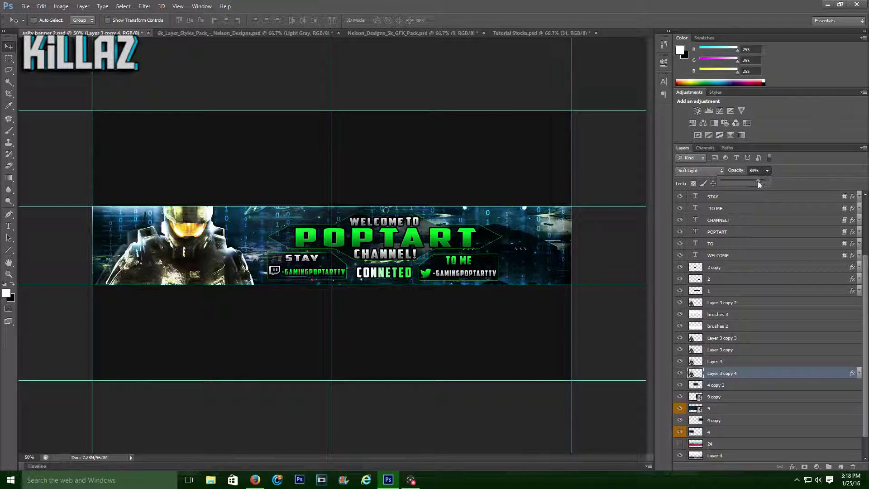
pyautogui.moveTo(693, 184); pyautogui.dragTo(824, 202)
pyautogui.click(753, 396)
pyautogui.moveTo(767, 171); pyautogui.dragTo(753, 182)
pyautogui.click(735, 409)
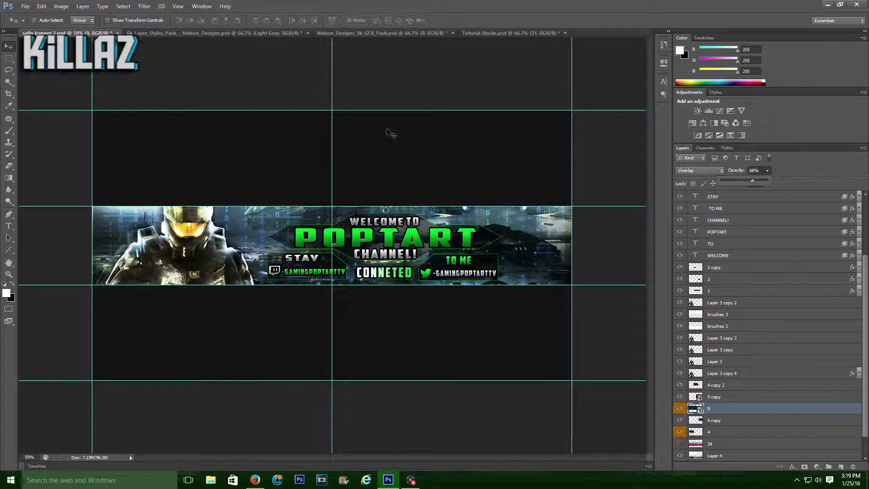
# Examine the remaining Tech/Futuristic elements in the Nelson Designs GFX pack, up to element 17, and display element 12.
pyautogui.click(382, 33)
pyautogui.click(679, 229)
pyautogui.click(680, 253)
pyautogui.click(680, 253)
pyautogui.click(680, 275)
pyautogui.click(680, 276)
pyautogui.click(680, 288)
pyautogui.click(680, 288)
pyautogui.doubleClick(680, 300)
pyautogui.click(679, 312)
pyautogui.click(680, 311)
pyautogui.click(680, 323)
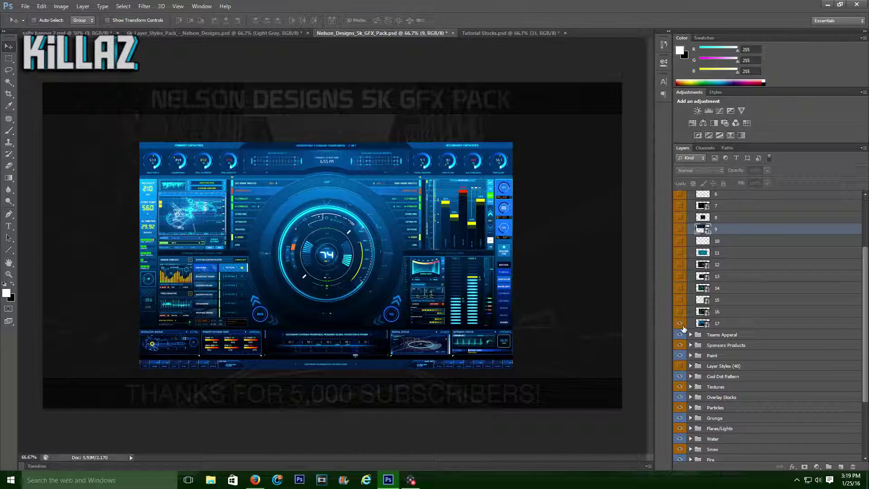
pyautogui.click(681, 324)
pyautogui.click(680, 265)
# Bring globe element 12 into the banner, set it to Lighten, and position it at the right end beside the text.
pyautogui.click(698, 265)
pyautogui.moveTo(420, 204); pyautogui.dragTo(90, 32)
pyautogui.click(90, 33)
pyautogui.click(720, 171)
pyautogui.click(699, 245)
pyautogui.scroll(1, 715, 170)
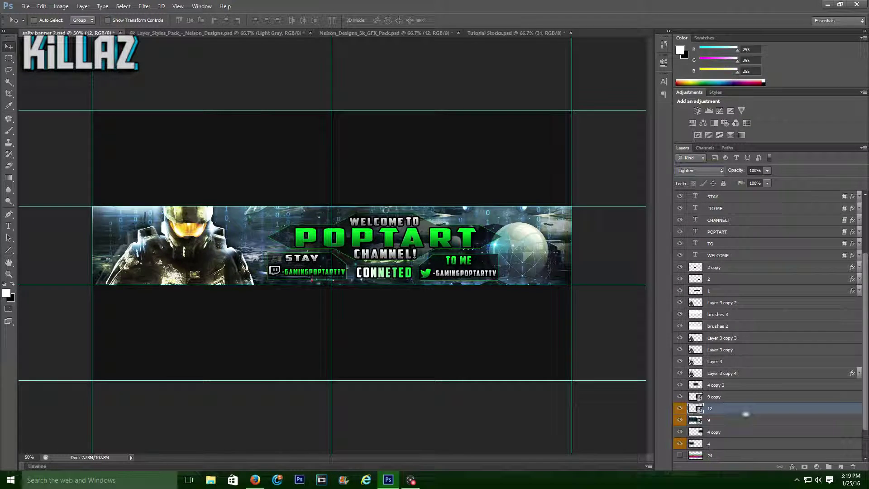
pyautogui.moveTo(514, 227); pyautogui.dragTo(534, 236)
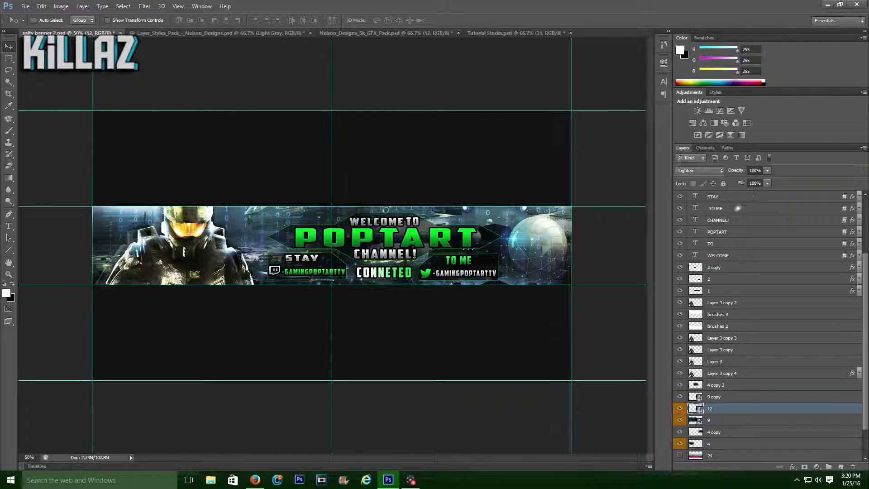
# Merge the text-box layers 1, 2 and 2 copy into one layer and duplicate it.
pyautogui.click(721, 290)
pyautogui.keyDown('shift'); pyautogui.click(719, 267); pyautogui.keyUp('shift')
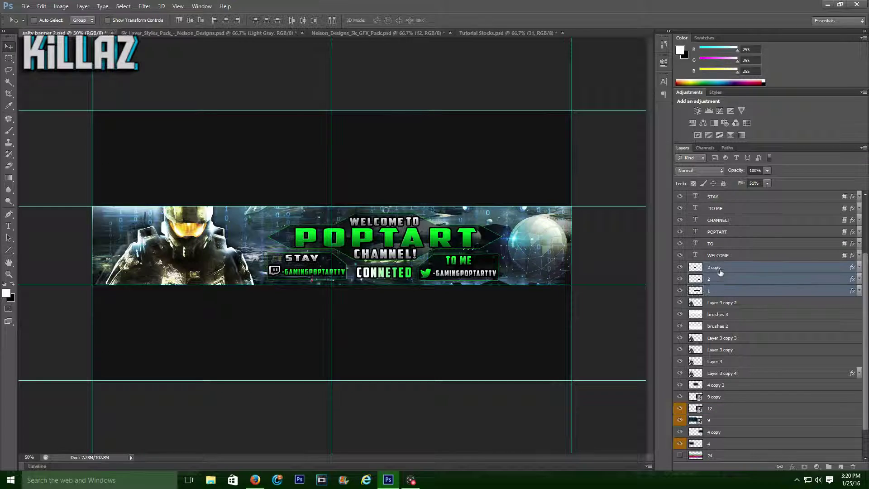
pyautogui.hotkey('ctrl', 'e')
pyautogui.hotkey('ctrl', 'j')
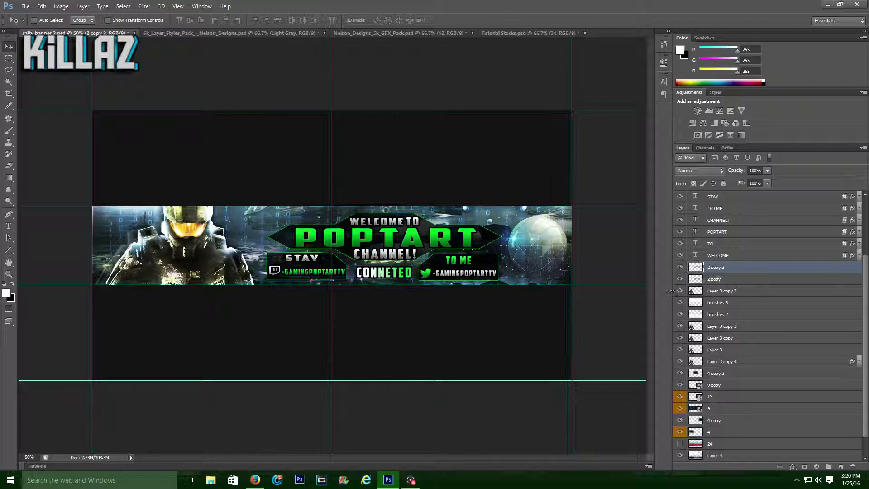
# Apply a horizontal Motion Blur to the duplicated text-box layer and merge it down into 2 copy.
pyautogui.click(144, 6)
pyautogui.moveTo(154, 61)
pyautogui.click(254, 136)
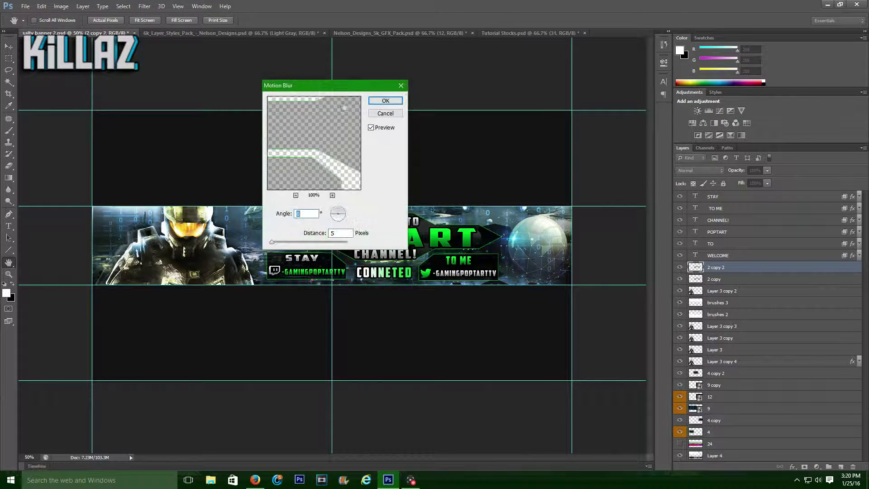
pyautogui.moveTo(361, 246)
pyautogui.mouseDown()
pyautogui.moveTo(418, 246)
pyautogui.moveTo(357, 247)
pyautogui.mouseUp()
pyautogui.click(469, 104)
pyautogui.hotkey('ctrl', 'e')
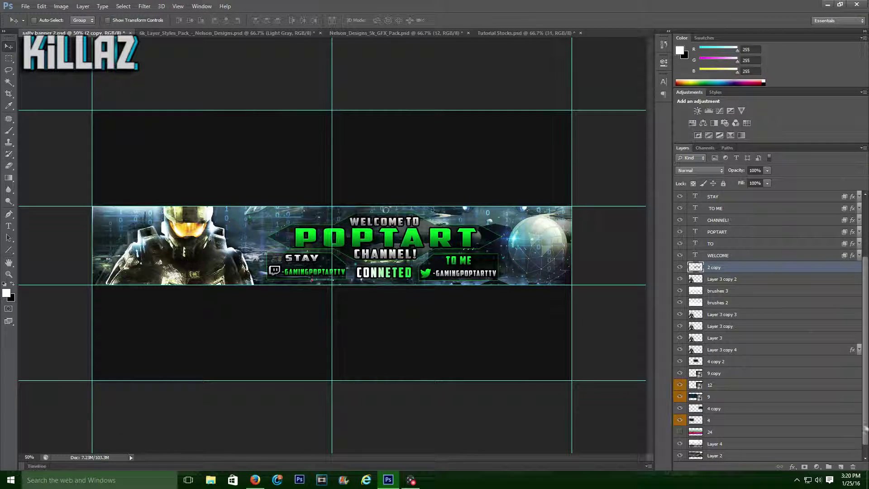
# Duplicate the POPTART text layer and apply the last Motion Blur to the rasterized copy.
pyautogui.click(748, 232)
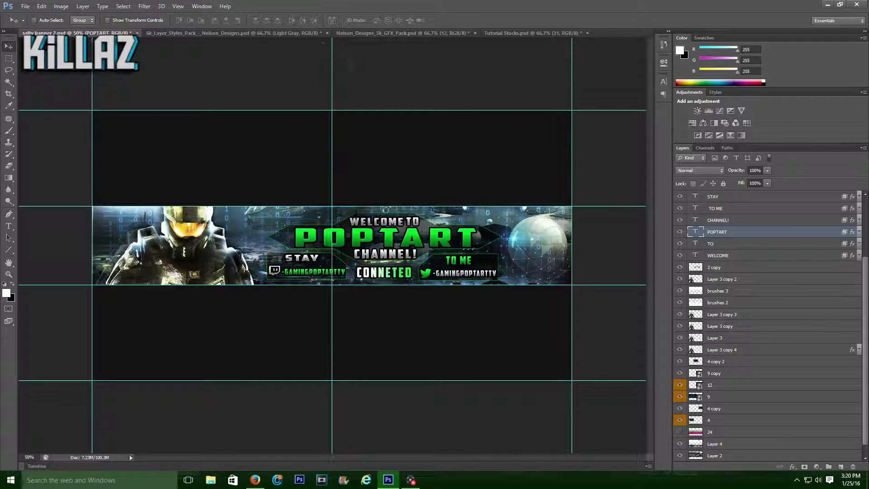
pyautogui.hotkey('ctrl', 'j')
pyautogui.click(145, 6)
pyautogui.click(184, 17)
pyautogui.click(145, 6)
pyautogui.click(172, 16)
pyautogui.moveTo(751, 235); pyautogui.dragTo(751, 248)
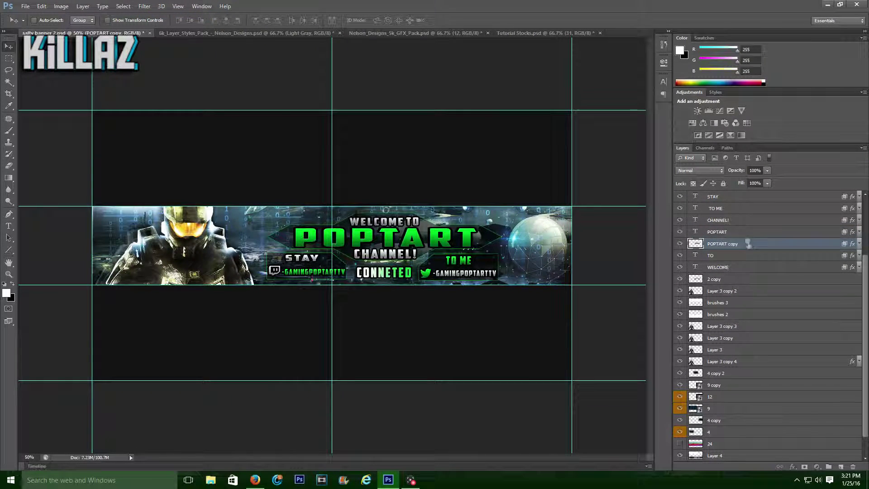
pyautogui.hotkey('ctrl', 'z')
# Apply a further Motion Blur to the POPTART copy and place it directly beneath the POPTART text layer.
pyautogui.click(144, 7)
pyautogui.moveTo(159, 62)
pyautogui.click(255, 128)
pyautogui.moveTo(356, 246); pyautogui.dragTo(366, 247)
pyautogui.click(469, 104)
pyautogui.moveTo(744, 234); pyautogui.dragTo(742, 248)
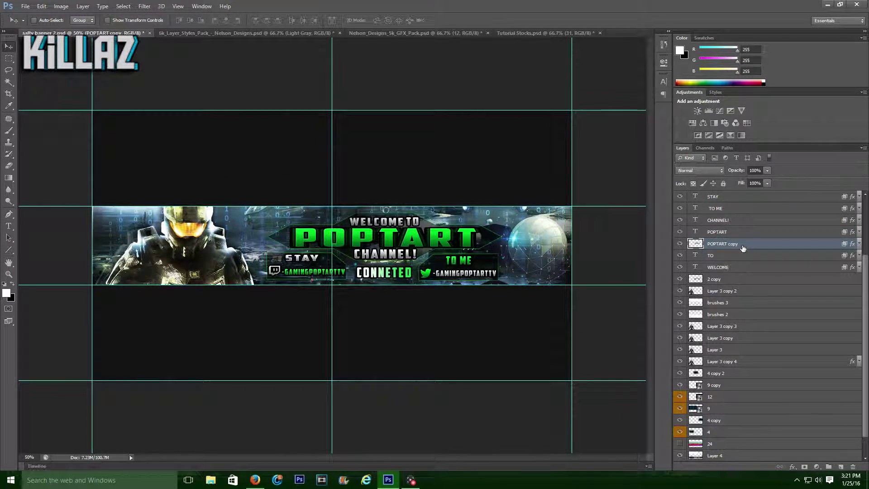
# Try a much longer Motion Blur at 0° on the POPTART copy.
pyautogui.click(144, 7)
pyautogui.moveTo(168, 66)
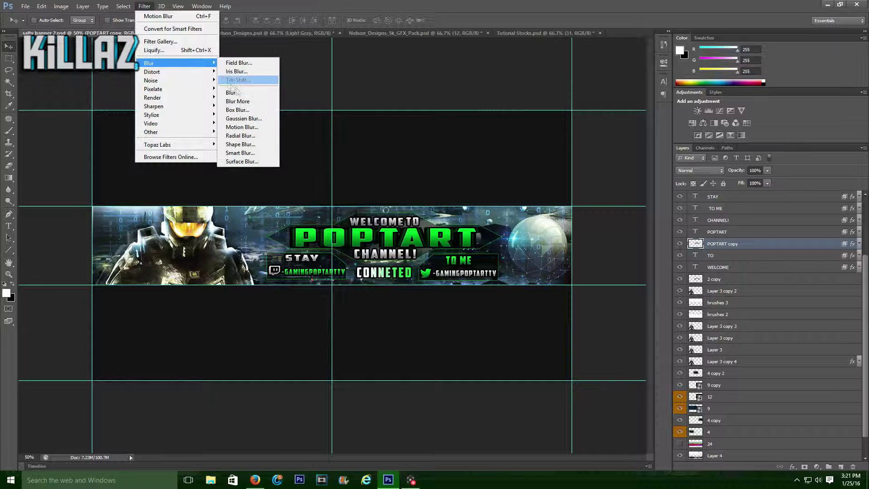
pyautogui.click(252, 128)
pyautogui.moveTo(382, 252)
pyautogui.mouseDown()
pyautogui.moveTo(399, 253)
pyautogui.moveTo(384, 256)
pyautogui.mouseUp()
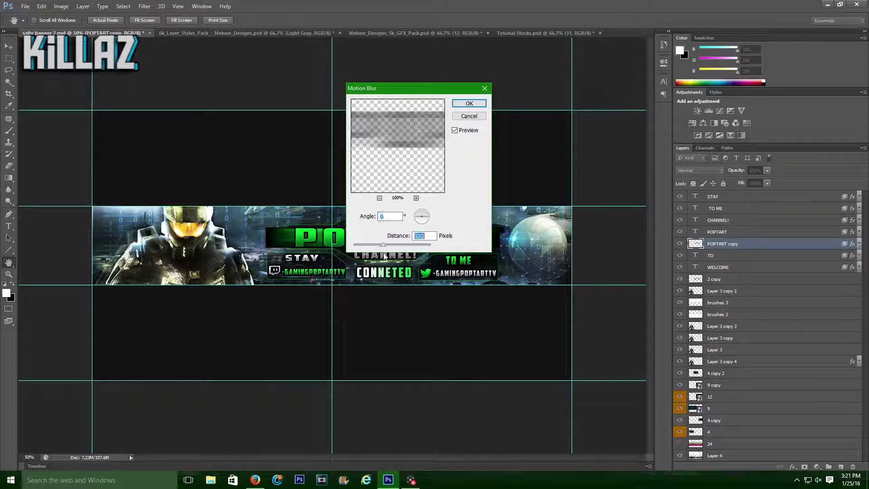
pyautogui.press('Return')
# Apply Motion Blur to the POPTART copy with a shorter distance.
pyautogui.click(144, 6)
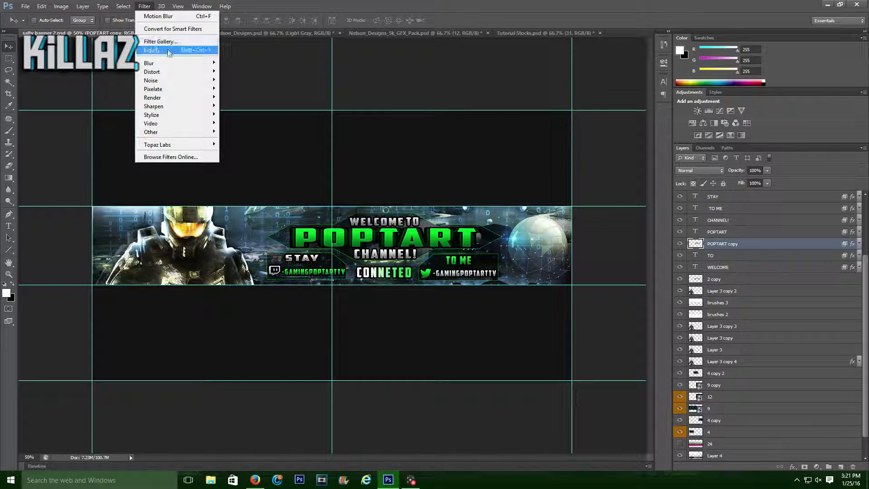
pyautogui.moveTo(154, 63)
pyautogui.click(247, 126)
pyautogui.moveTo(368, 245); pyautogui.dragTo(373, 246)
pyautogui.press('Return')
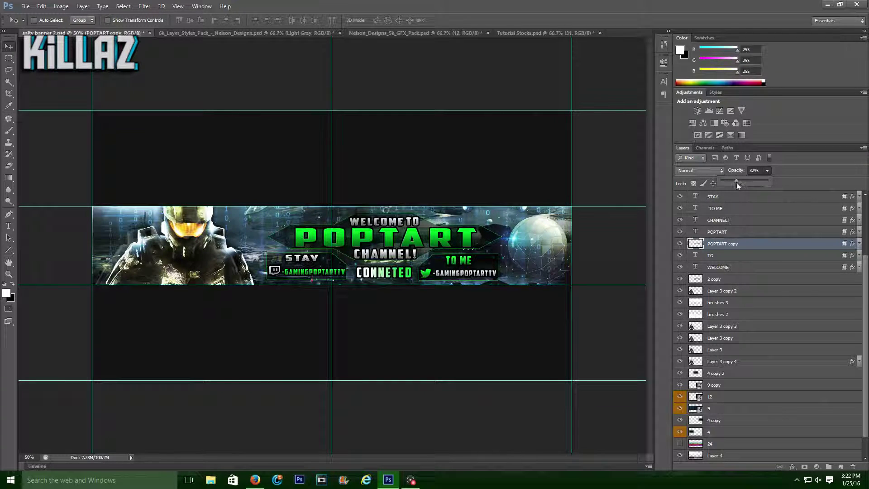
# Set the POPTART copy layer's blend mode to Screen and its opacity to 39%.
pyautogui.click(702, 172)
pyautogui.click(685, 289)
pyautogui.moveTo(767, 171); pyautogui.dragTo(779, 185)
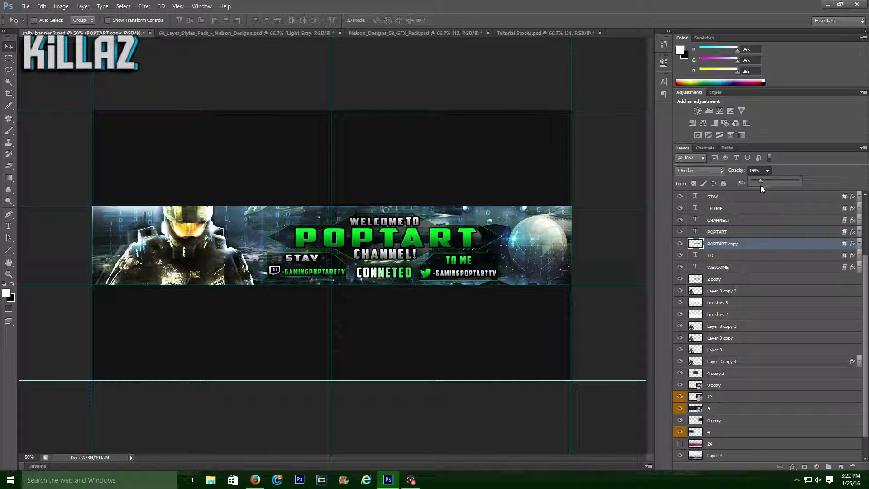
pyautogui.click(700, 170)
pyautogui.click(692, 258)
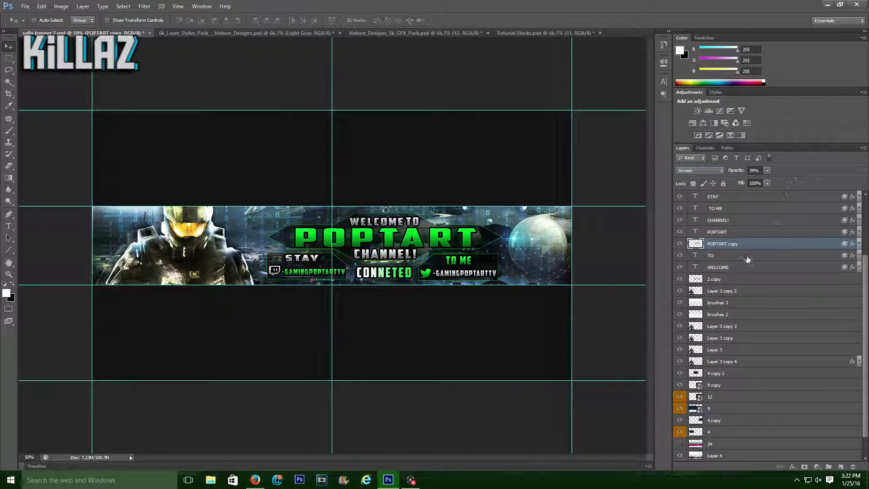
# Apply a filter to the Layer 3 soldier render.
pyautogui.scroll(-1, 769, 325)
pyautogui.click(715, 325)
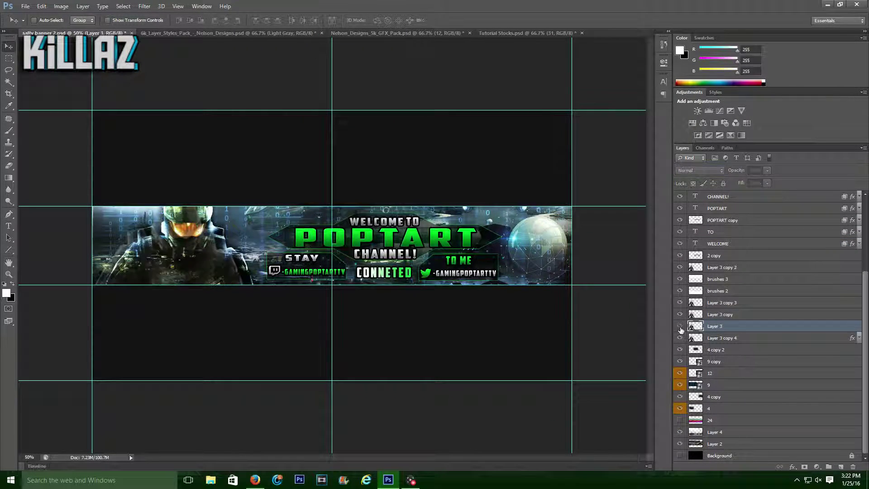
pyautogui.click(145, 6)
pyautogui.moveTo(183, 145)
pyautogui.click(242, 144)
pyautogui.click(484, 258)
pyautogui.moveTo(633, 179); pyautogui.dragTo(654, 338)
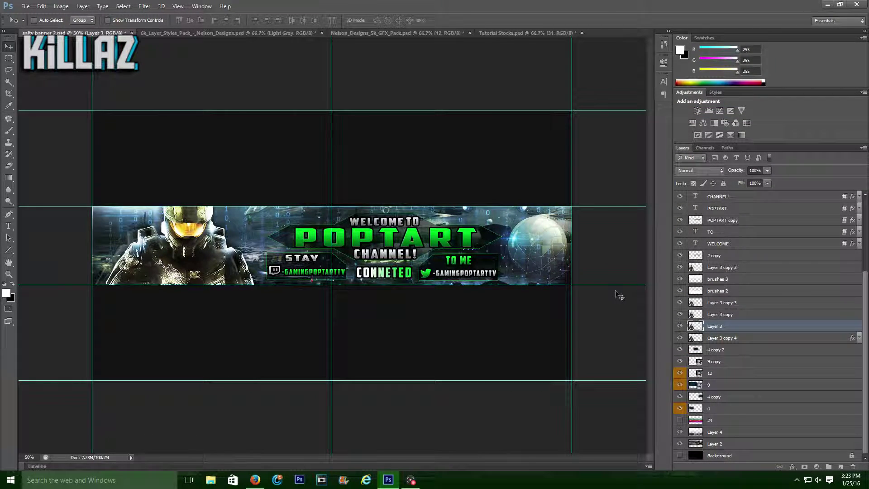
# Merge the text, social box and 2 copy layers into the Twitch layer and move it about 0.96 in left and 0.29 in up.
pyautogui.click(753, 245)
pyautogui.scroll(3, 749, 230)
pyautogui.keyDown('shift'); pyautogui.click(746, 211); pyautogui.keyUp('shift')
pyautogui.hotkey('ctrl', 'e')
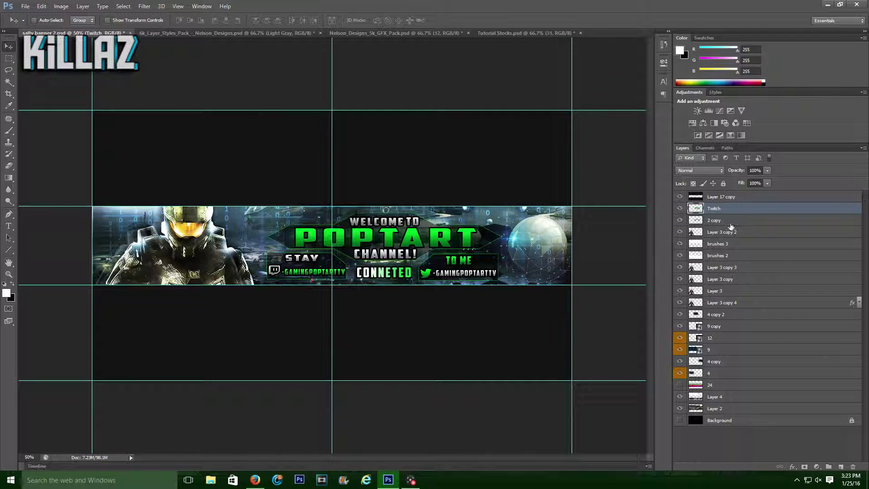
pyautogui.moveTo(388, 240); pyautogui.dragTo(375, 239)
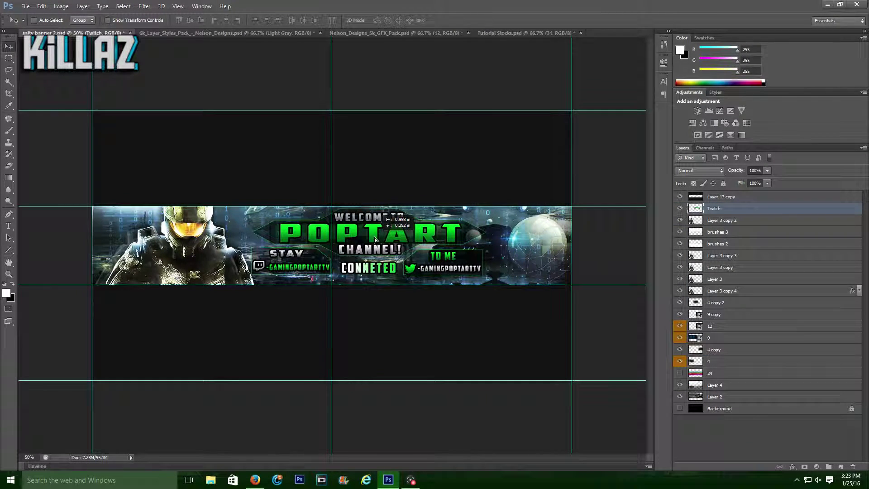
# Open the Master_Chief_in_Halo_5 render from the halo png images folder.
pyautogui.click(25, 7)
pyautogui.click(34, 24)
pyautogui.click(329, 212)
pyautogui.scroll(-3, 425, 226)
pyautogui.doubleClick(429, 300)
pyautogui.scroll(-2, 422, 240)
pyautogui.scroll(-2, 421, 240)
pyautogui.doubleClick(381, 150)
pyautogui.doubleClick(453, 157)
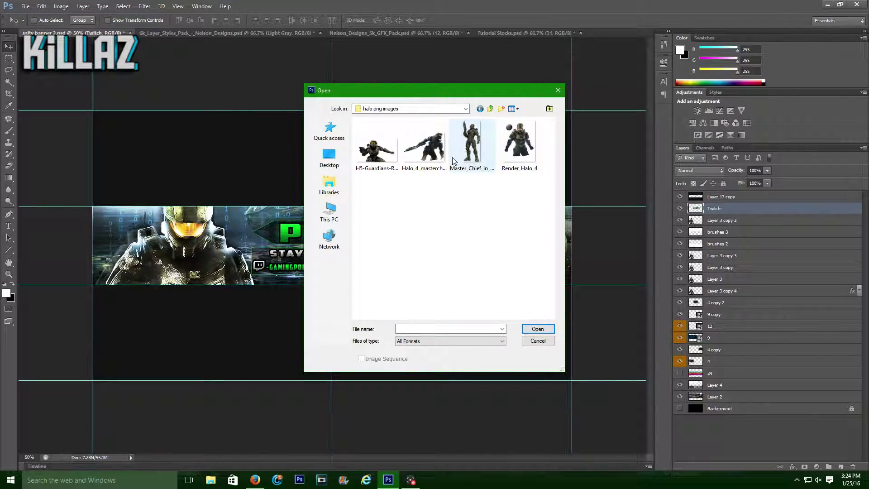
pyautogui.doubleClick(473, 148)
# Bring the Master Chief render into the banner, scale it down and place it in front of the planet.
pyautogui.moveTo(323, 195); pyautogui.dragTo(537, 266)
pyautogui.hotkey('ctrl', 't')
pyautogui.moveTo(532, 366); pyautogui.dragTo(533, 340)
pyautogui.click(9, 47)
pyautogui.press('Return')
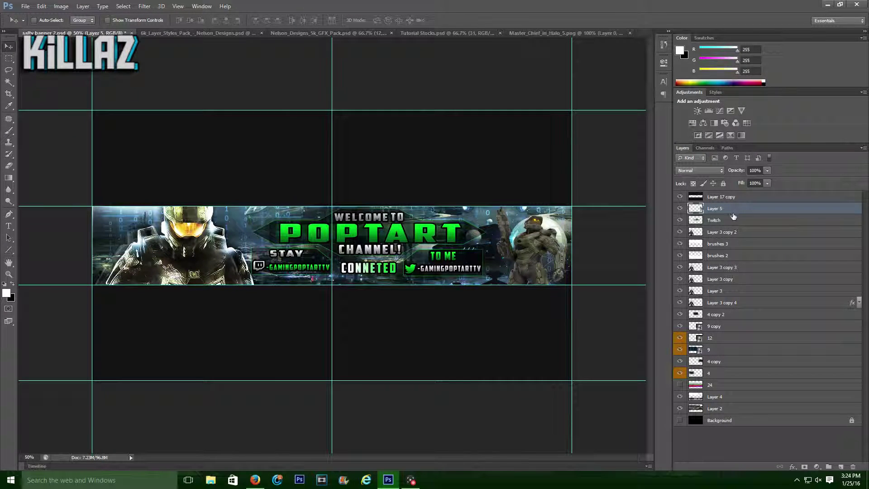
# Duplicate the Master Chief render, set the copy to Overlay and merge the two layers.
pyautogui.hotkey('ctrl', 'j')
pyautogui.hotkey('shift', 'alt', 'o')
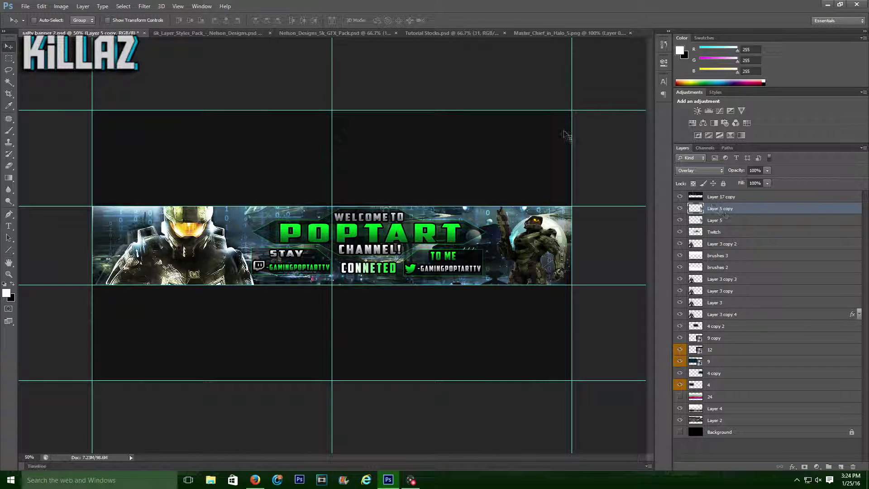
pyautogui.keyDown('shift'); pyautogui.click(710, 220); pyautogui.keyUp('shift')
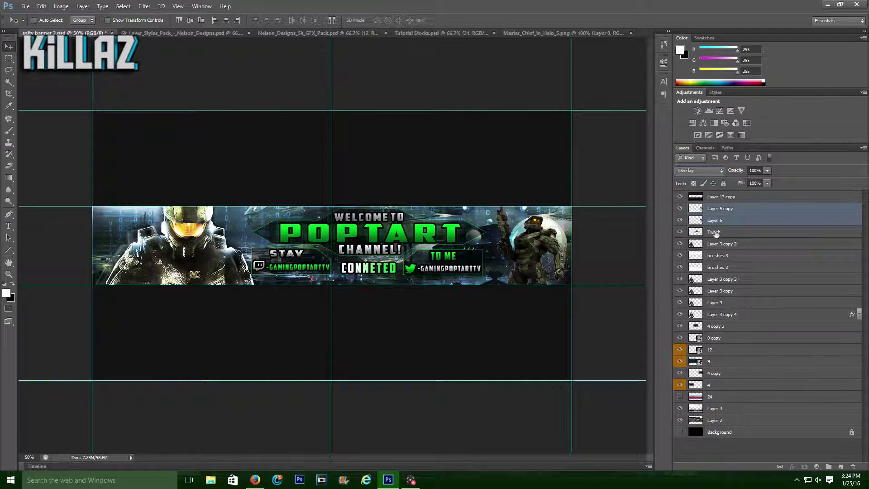
pyautogui.hotkey('ctrl', 'e')
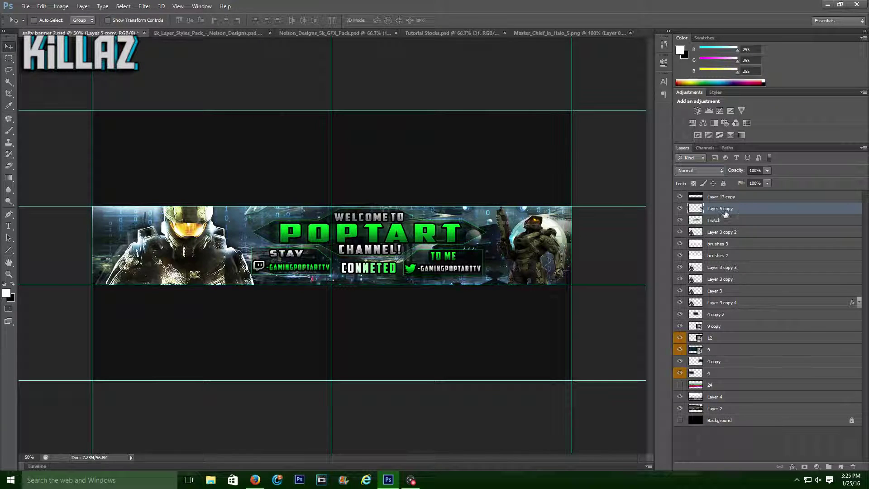
# Try merging the Master Chief render into the Twitch layer and undo the merge.
pyautogui.press('Delete')
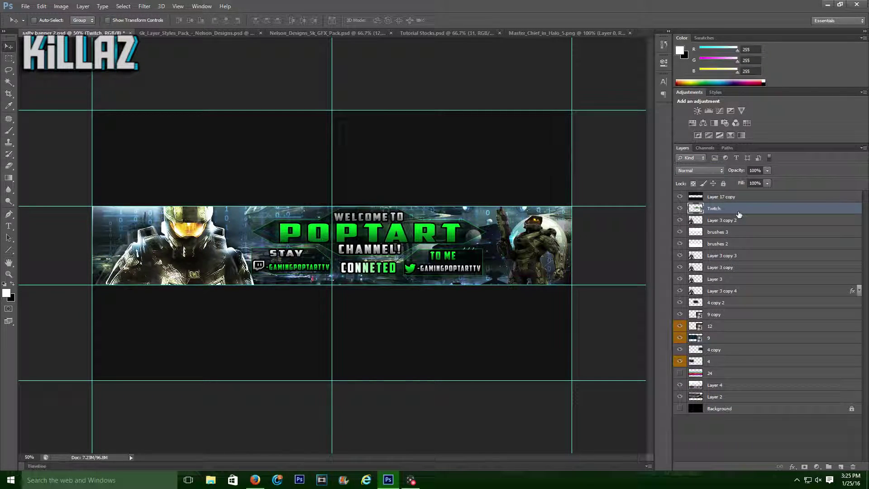
pyautogui.press('3')
pyautogui.press('3')
pyautogui.click(41, 6)
pyautogui.click(65, 34)
pyautogui.click(42, 6)
pyautogui.click(66, 34)
# Apply the last-used filter to the Layer 5 copy render and shift the render slightly left.
pyautogui.click(741, 218)
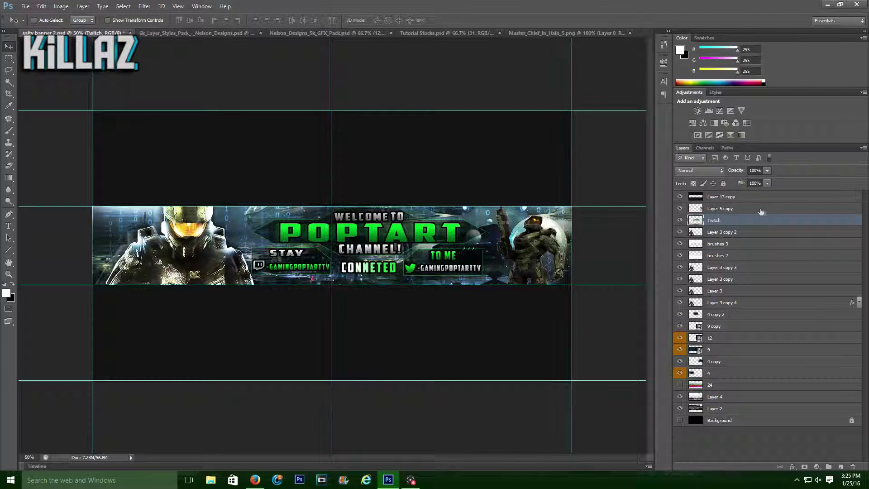
pyautogui.click(761, 210)
pyautogui.click(145, 6)
pyautogui.click(173, 17)
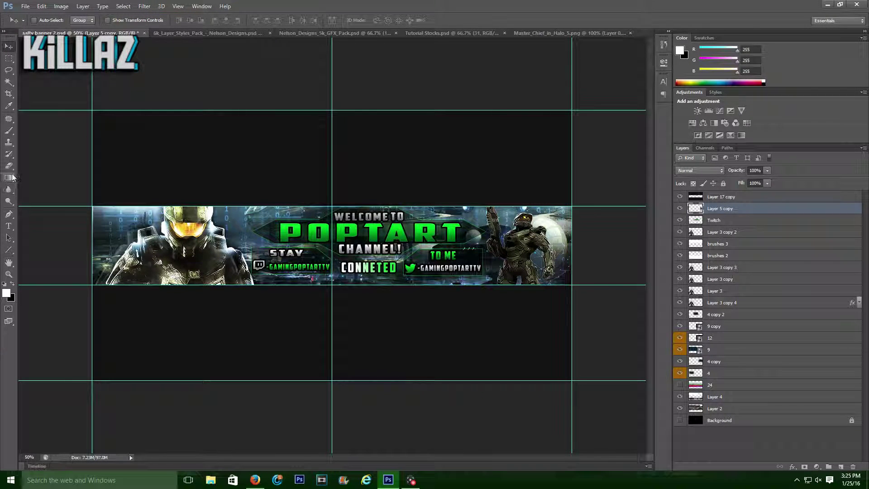
# Copy a small strip from the black bar of Layer 17 copy, paste it and place it along the banner's lower-right edge.
pyautogui.click(9, 59)
pyautogui.moveTo(123, 321); pyautogui.dragTo(188, 330)
pyautogui.hotkey('ctrl', 'c')
pyautogui.click(425, 179)
pyautogui.click(774, 200)
pyautogui.hotkey('ctrl', 'c')
pyautogui.hotkey('ctrl', 'v')
pyautogui.press('v')
pyautogui.moveTo(135, 262); pyautogui.dragTo(519, 290)
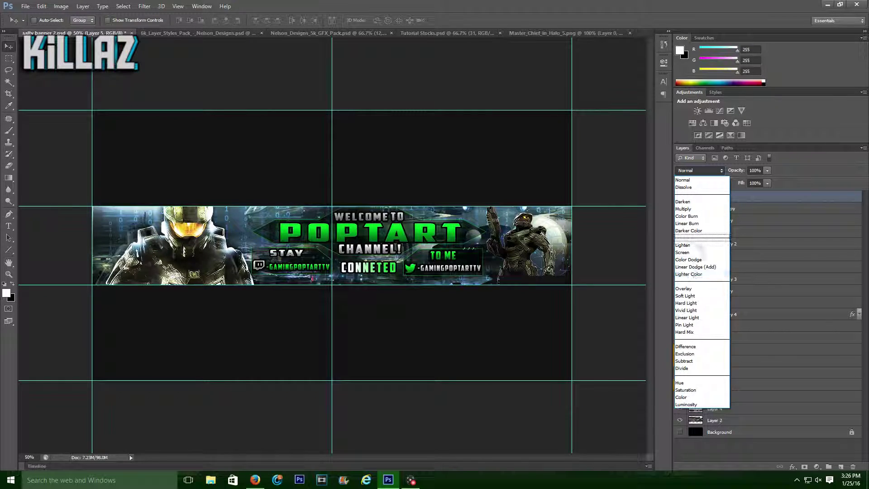
# Try Overlay on the pasted strip, return it to Normal blending and adjust its opacity.
pyautogui.click(699, 170)
pyautogui.click(692, 256)
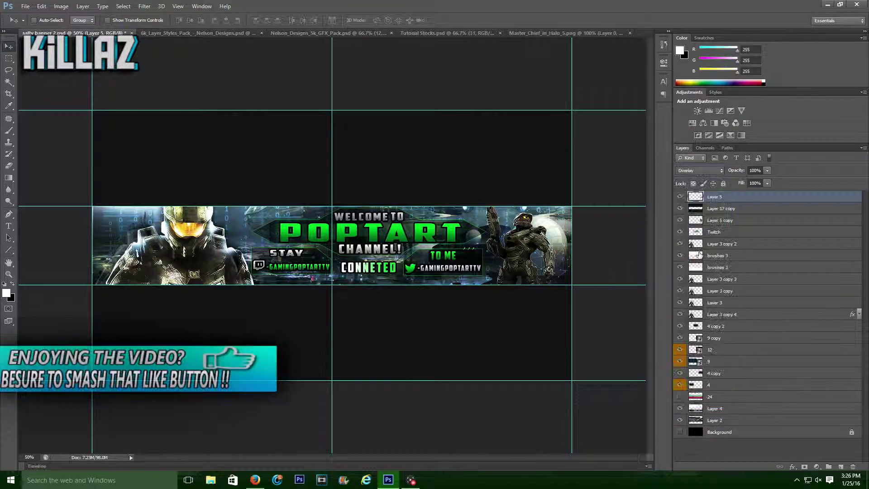
pyautogui.click(702, 172)
pyautogui.click(699, 178)
pyautogui.click(767, 170)
pyautogui.moveTo(768, 179)
pyautogui.mouseDown()
pyautogui.moveTo(755, 179)
pyautogui.moveTo(771, 182)
pyautogui.mouseUp()
# Add a white MADE BY credit with the designer's name, enlarge it and fit it over the dark strip at the banner's lower right.
pyautogui.click(9, 225)
pyautogui.click(623, 344)
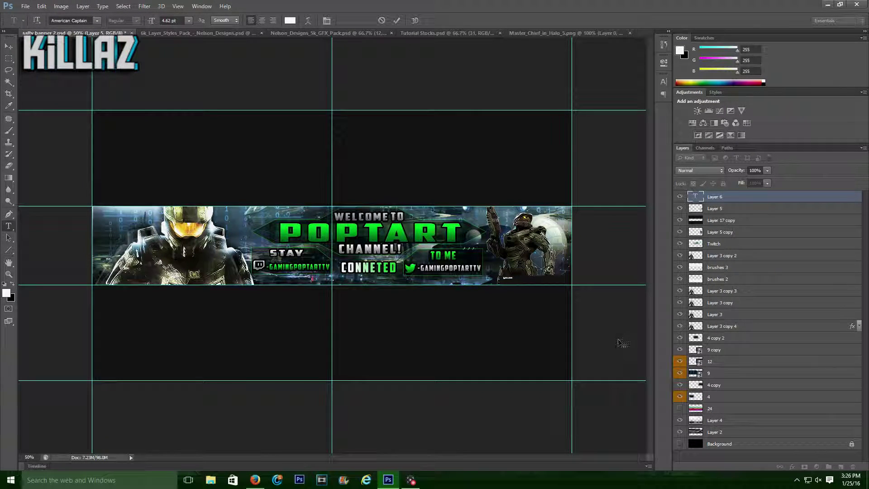
pyautogui.click(8, 46)
pyautogui.hotkey('ctrl', 't')
pyautogui.moveTo(514, 280); pyautogui.dragTo(560, 286)
pyautogui.click(8, 46)
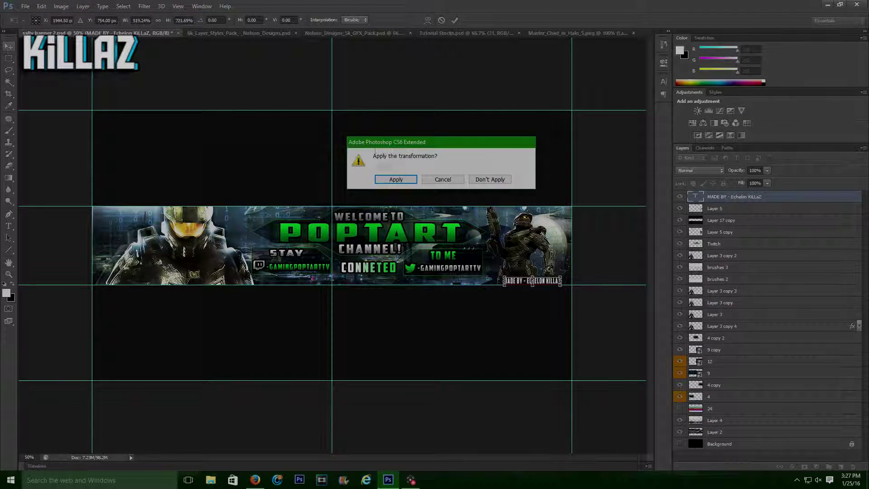
pyautogui.press('Return')
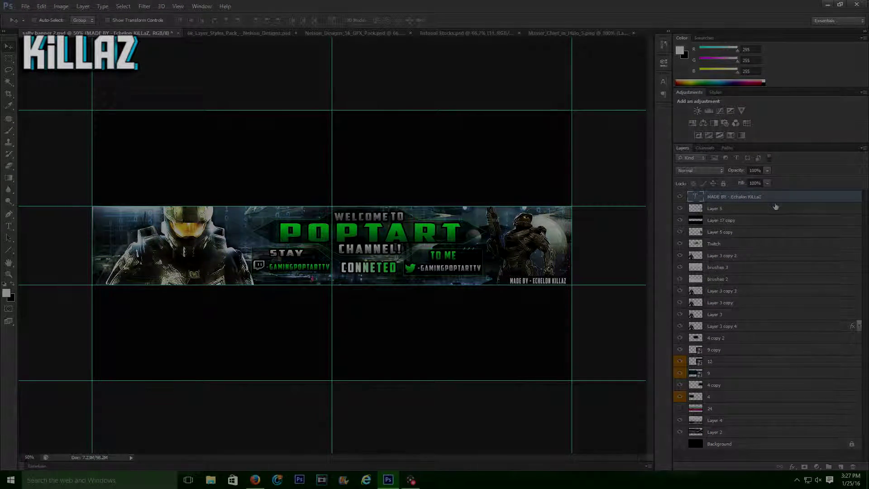
# Lower the opacity of the MADE BY credit text layer.
pyautogui.click(776, 208)
pyautogui.click(725, 198)
pyautogui.click(768, 171)
pyautogui.moveTo(764, 183); pyautogui.dragTo(760, 184)
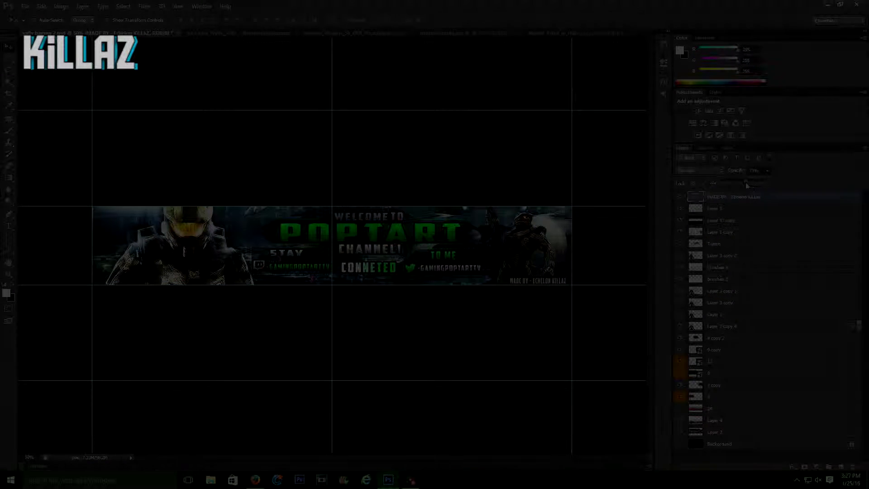